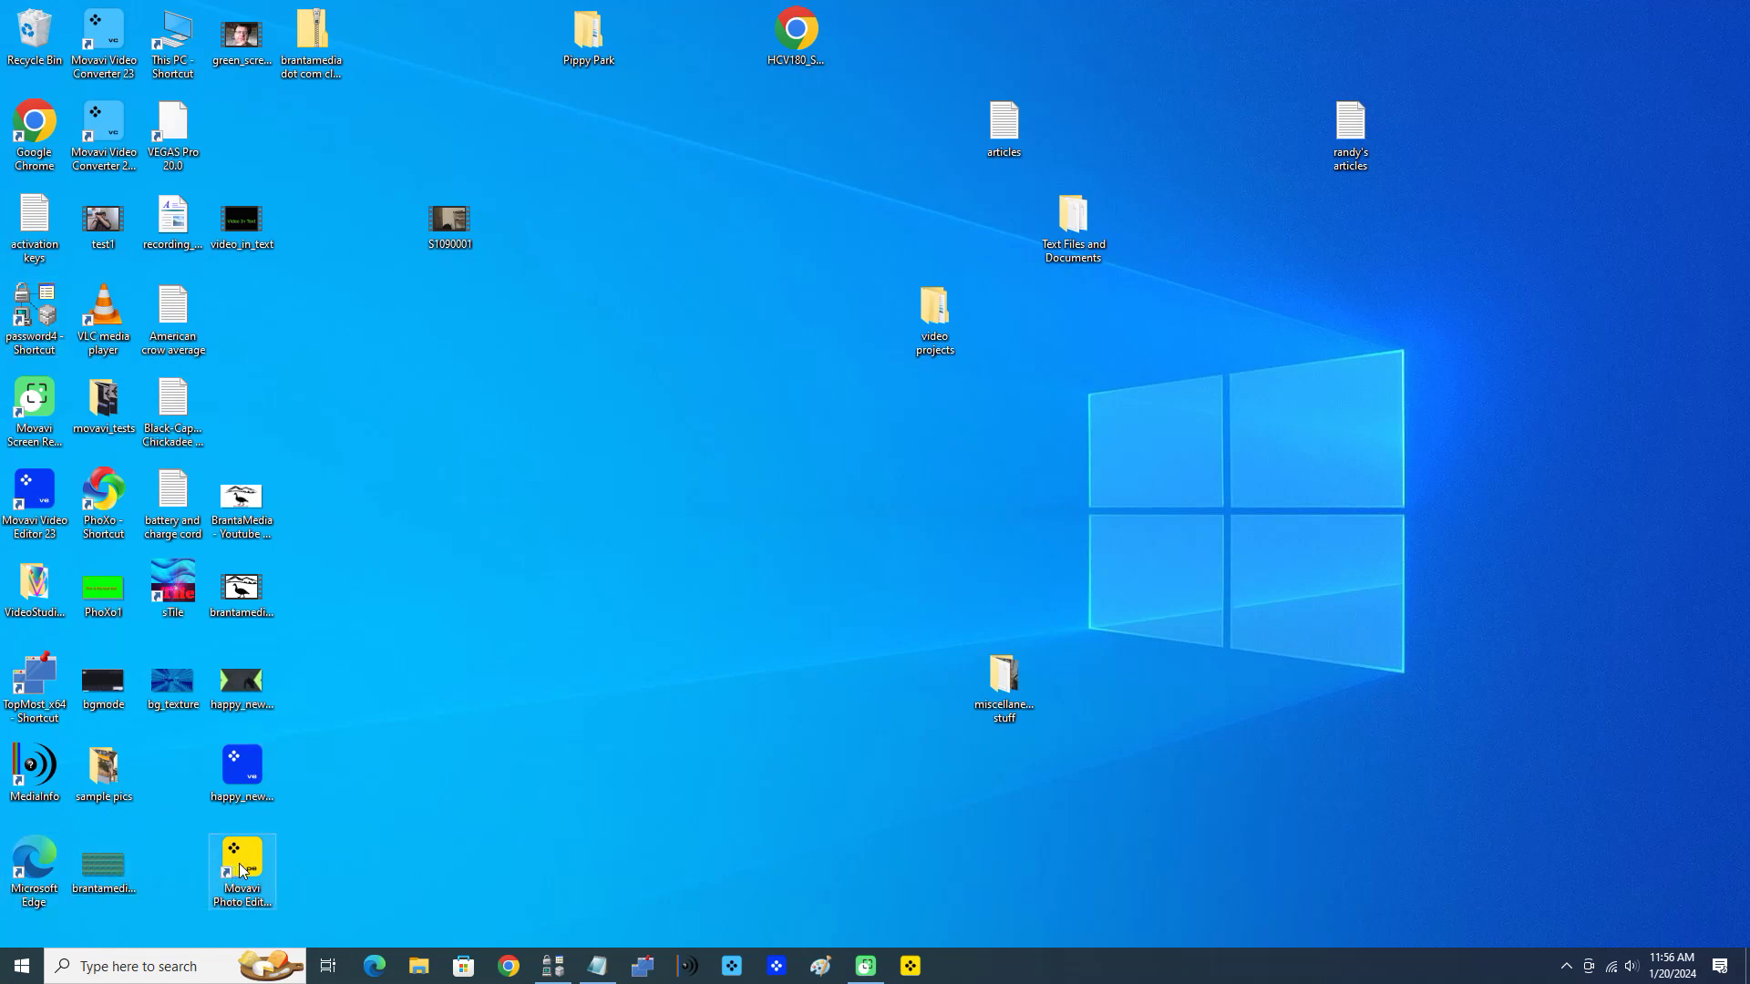
Launch Movavi Photo Editor 2024 from its desktop shortcut
double_click(242, 870)
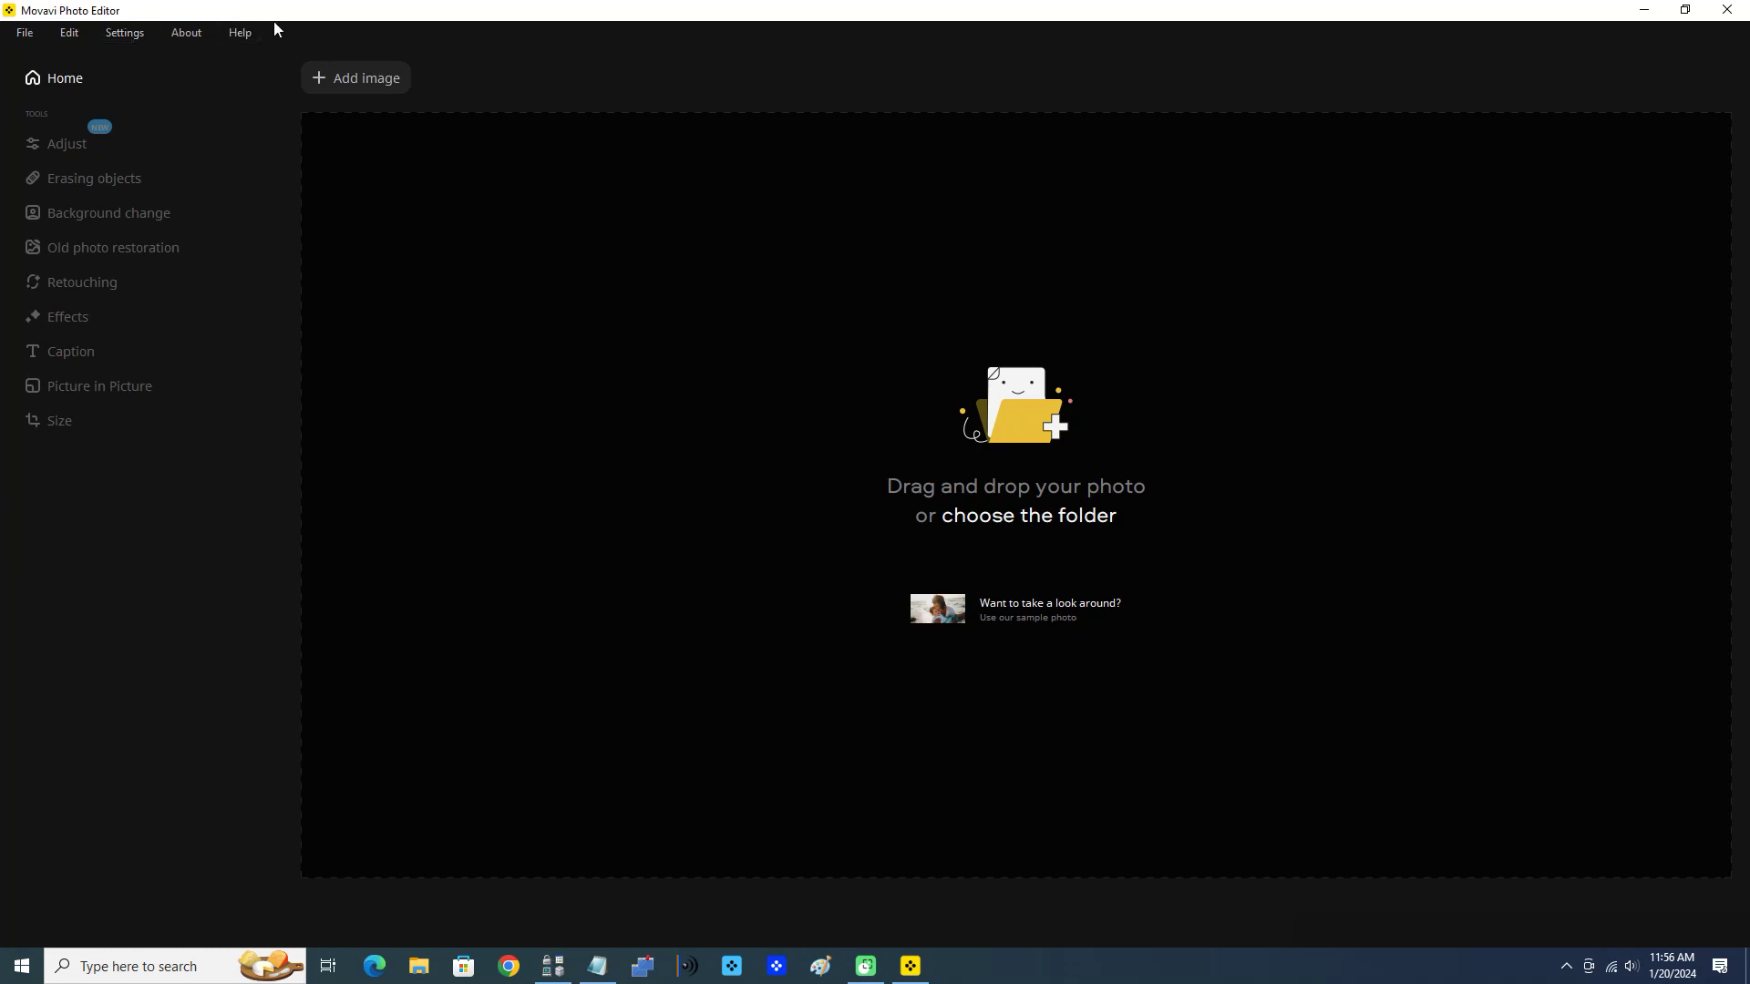
left_click(125, 32)
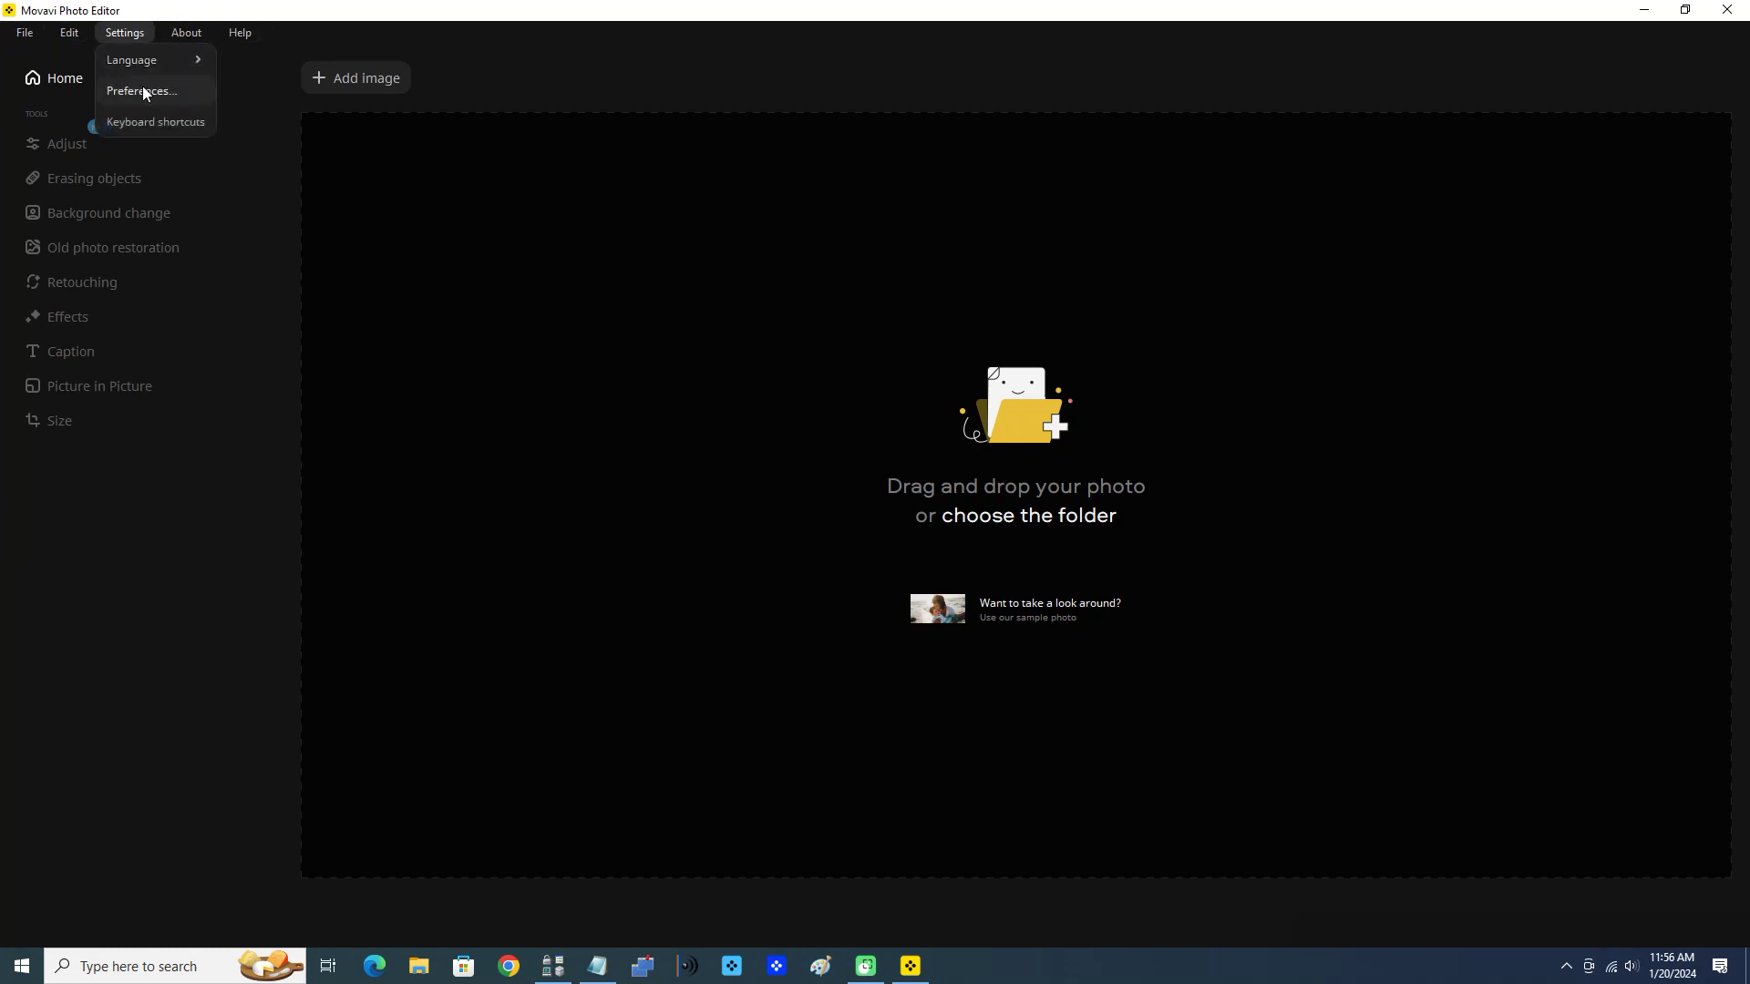
mouse_move(158, 61)
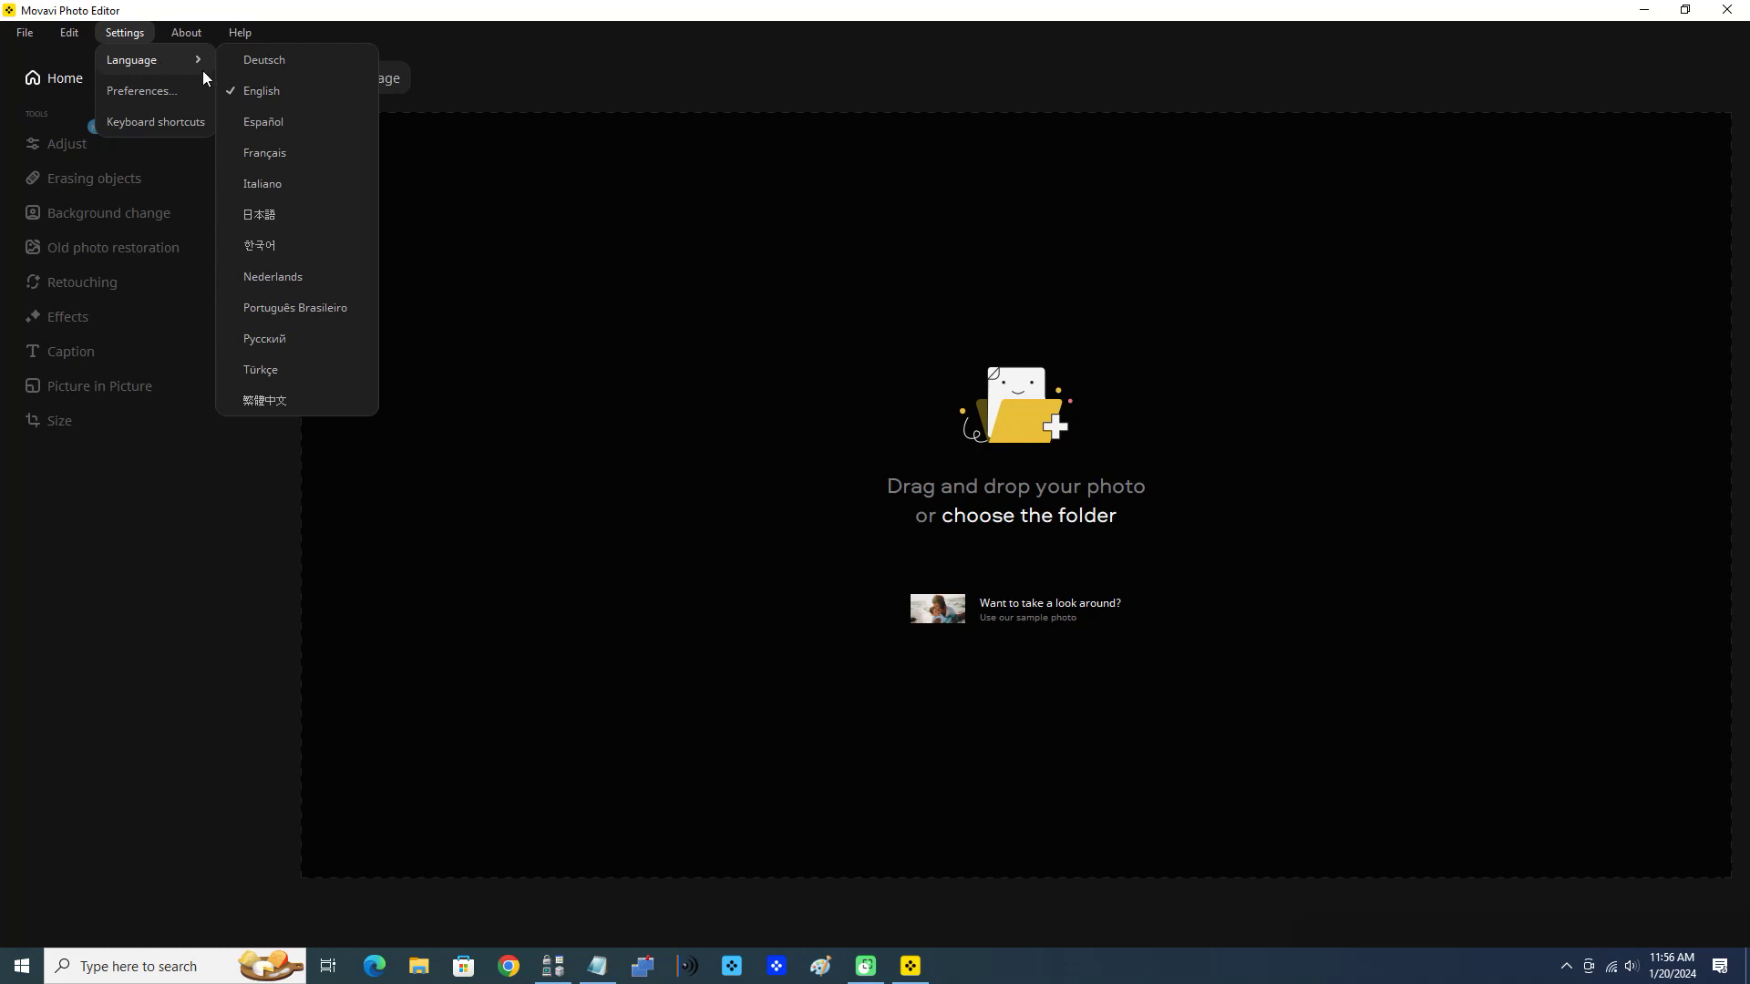
left_click(135, 92)
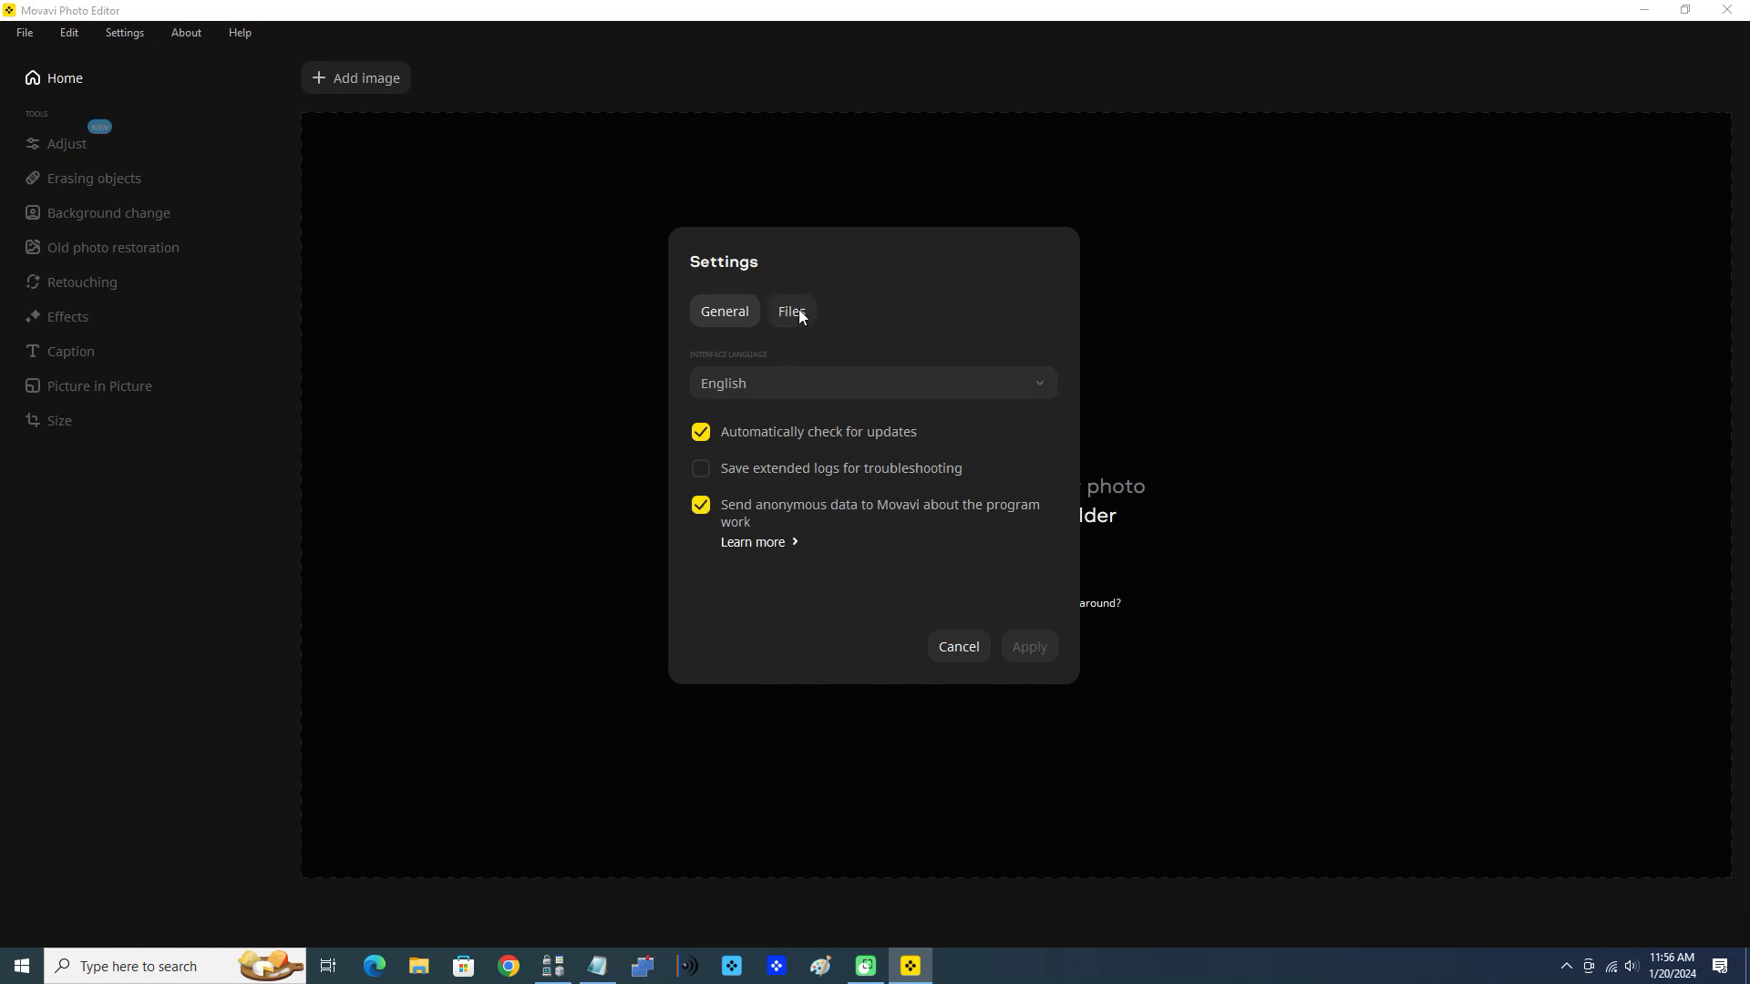
left_click(811, 383)
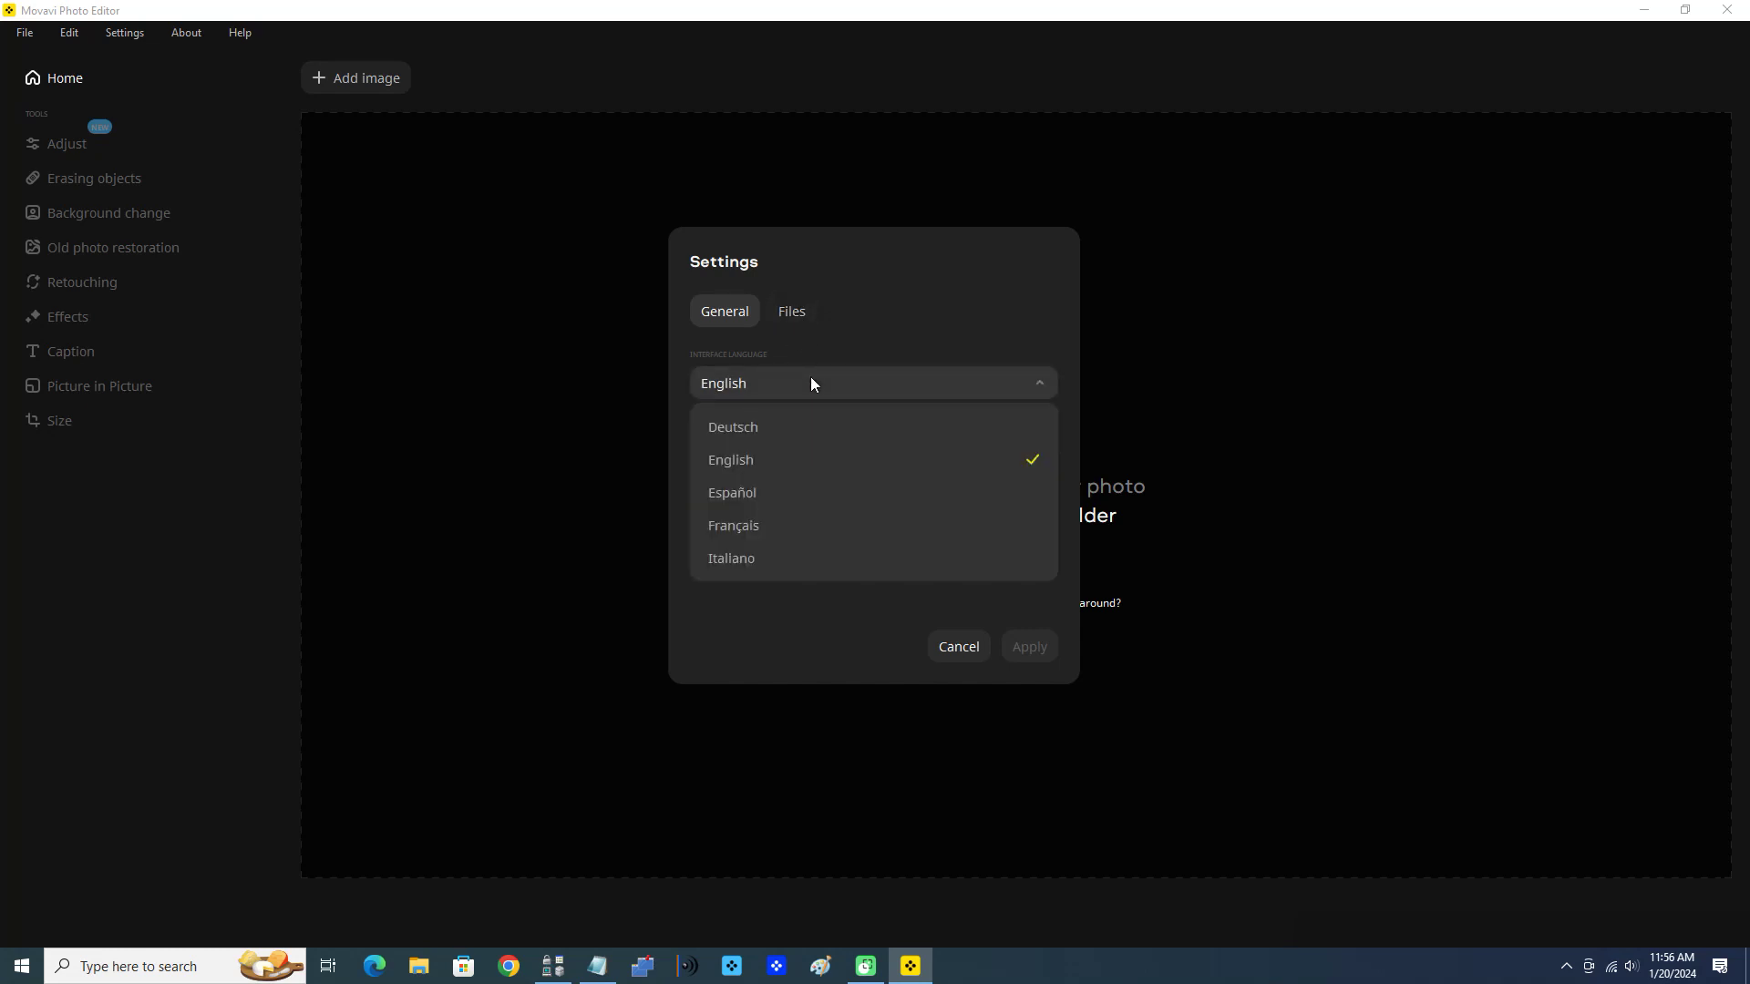
left_click(811, 383)
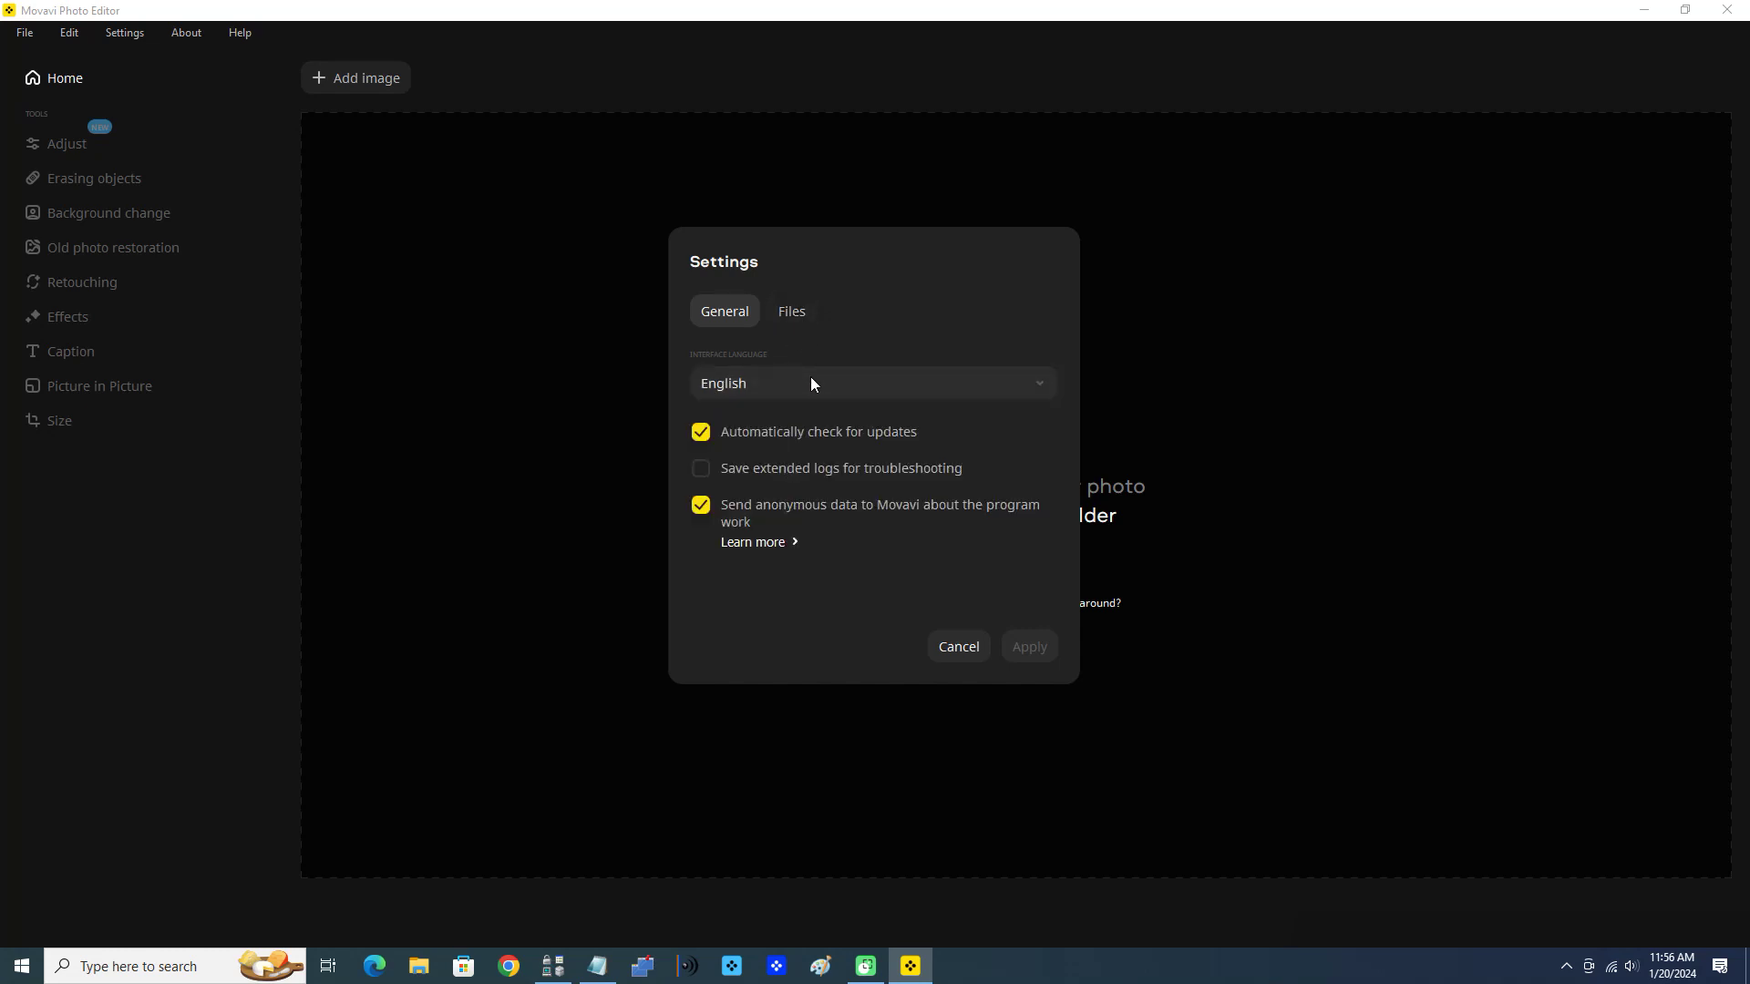
left_click(779, 321)
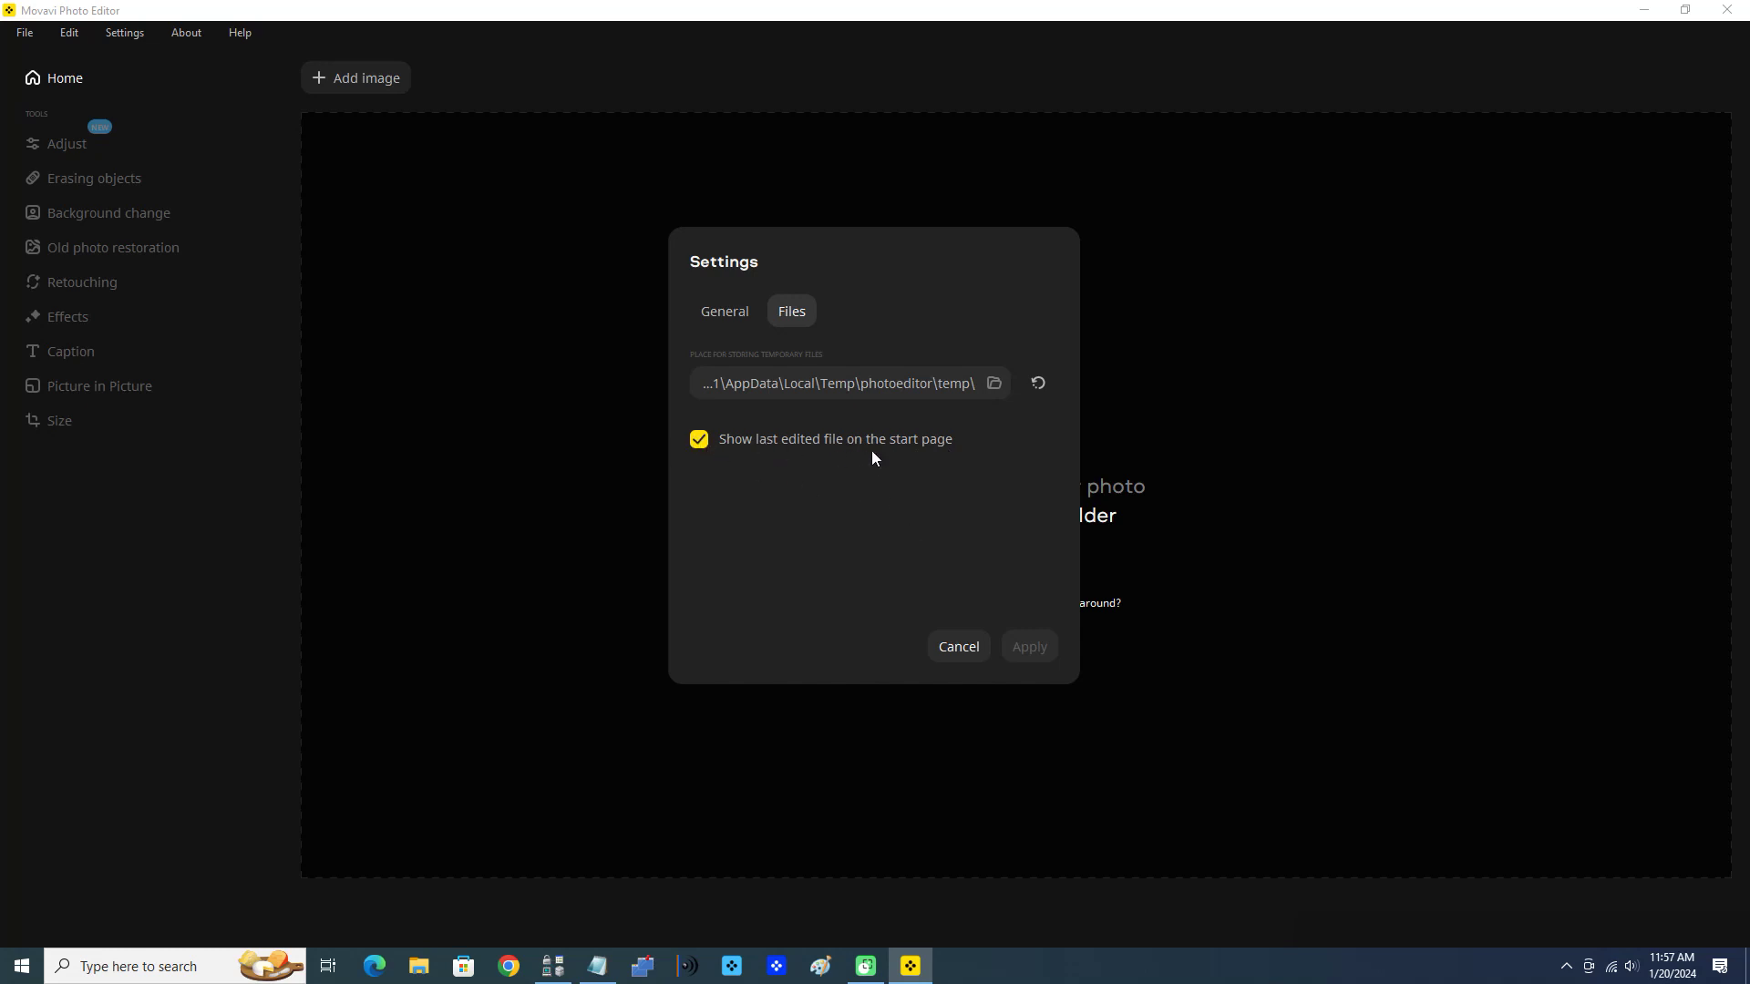
left_click(960, 647)
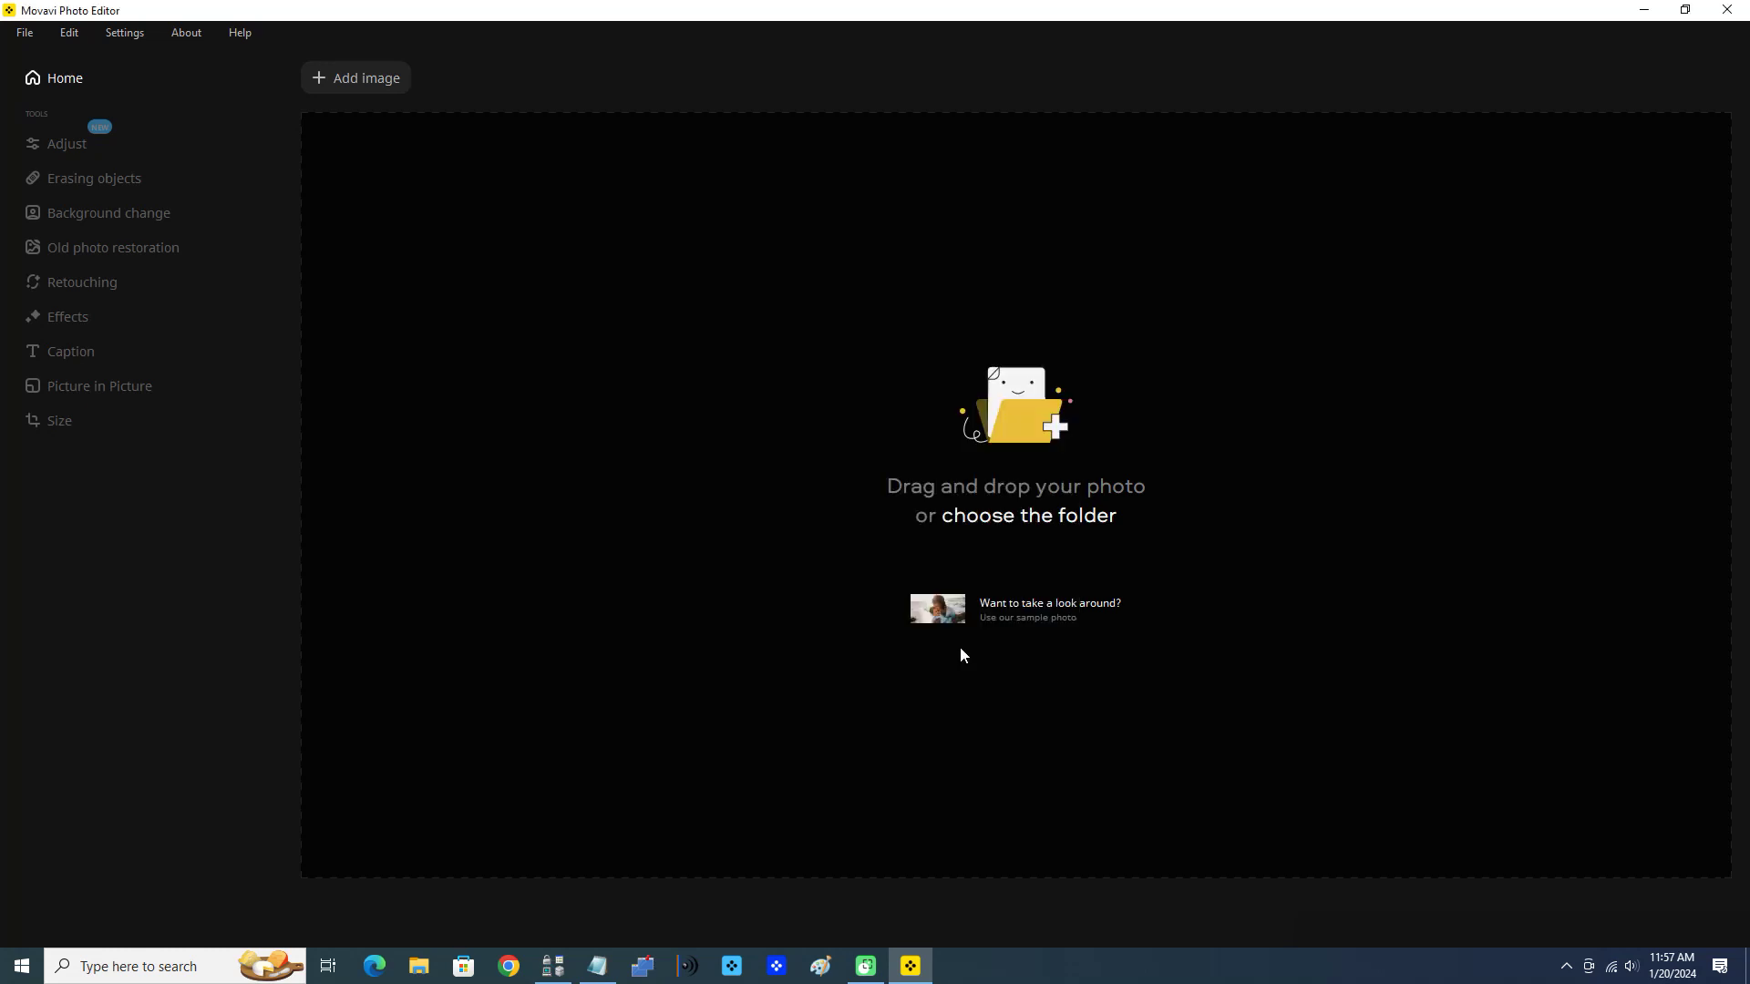
Open the aaa_matt.jpg selfie from the sample pics folder via File > Open
left_click(22, 37)
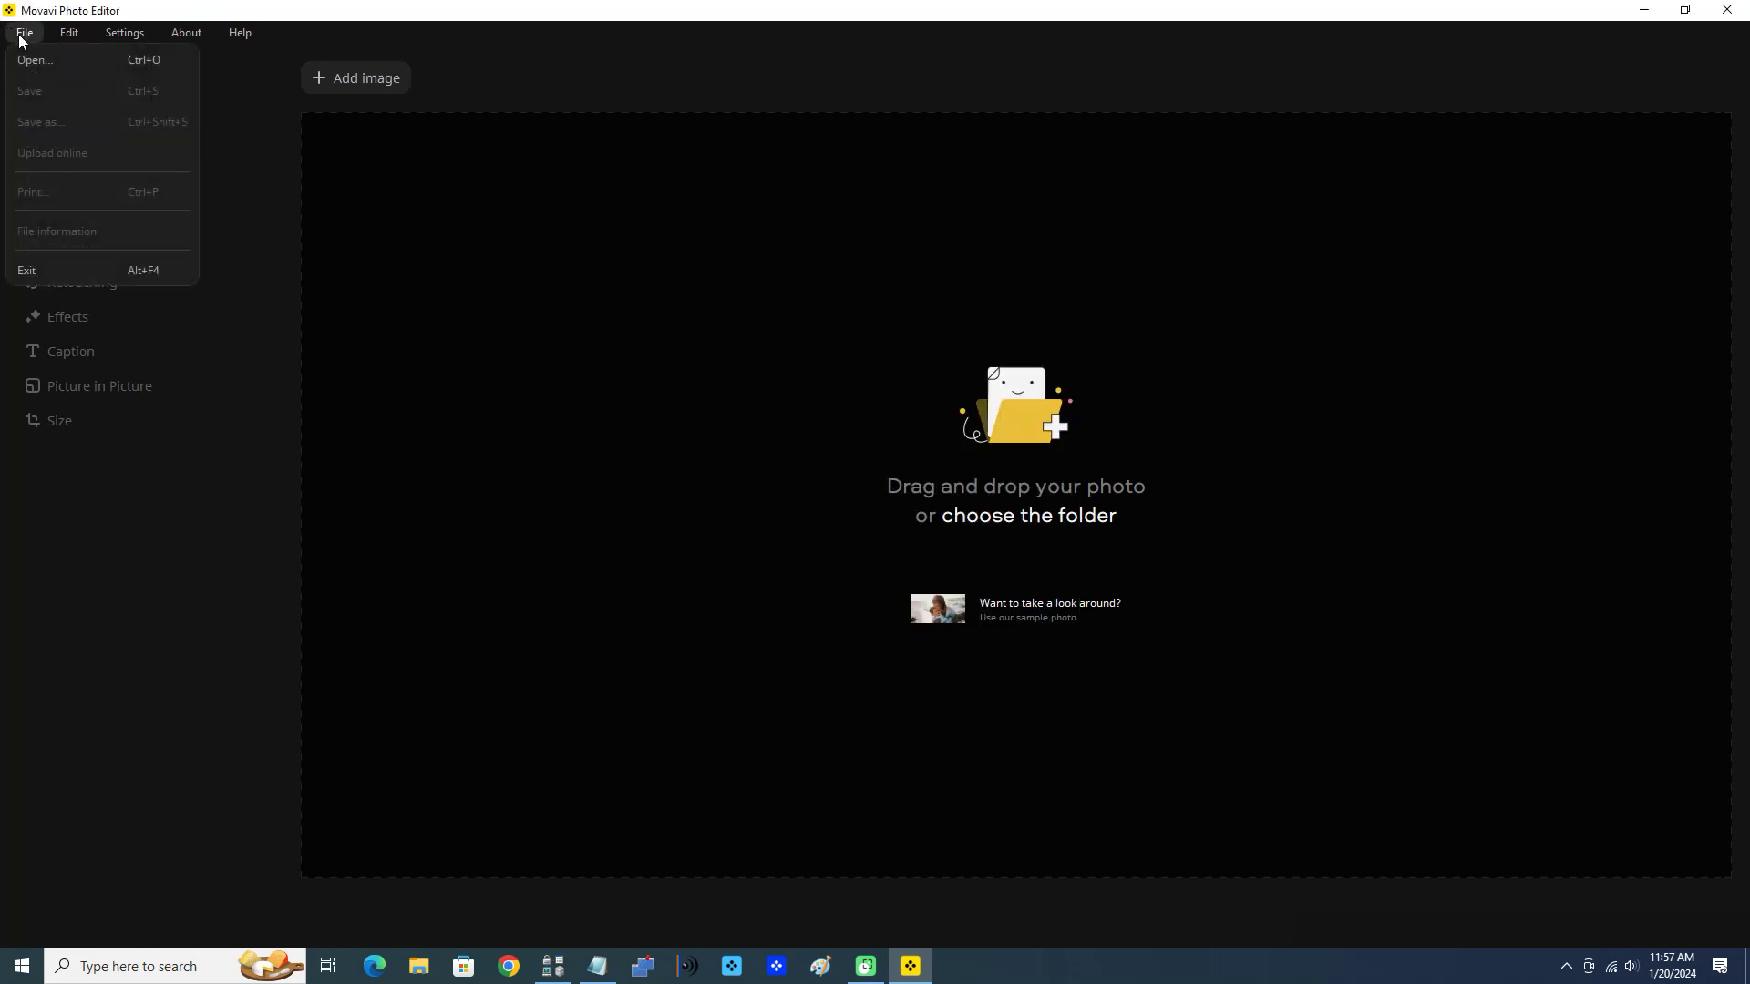
left_click(33, 60)
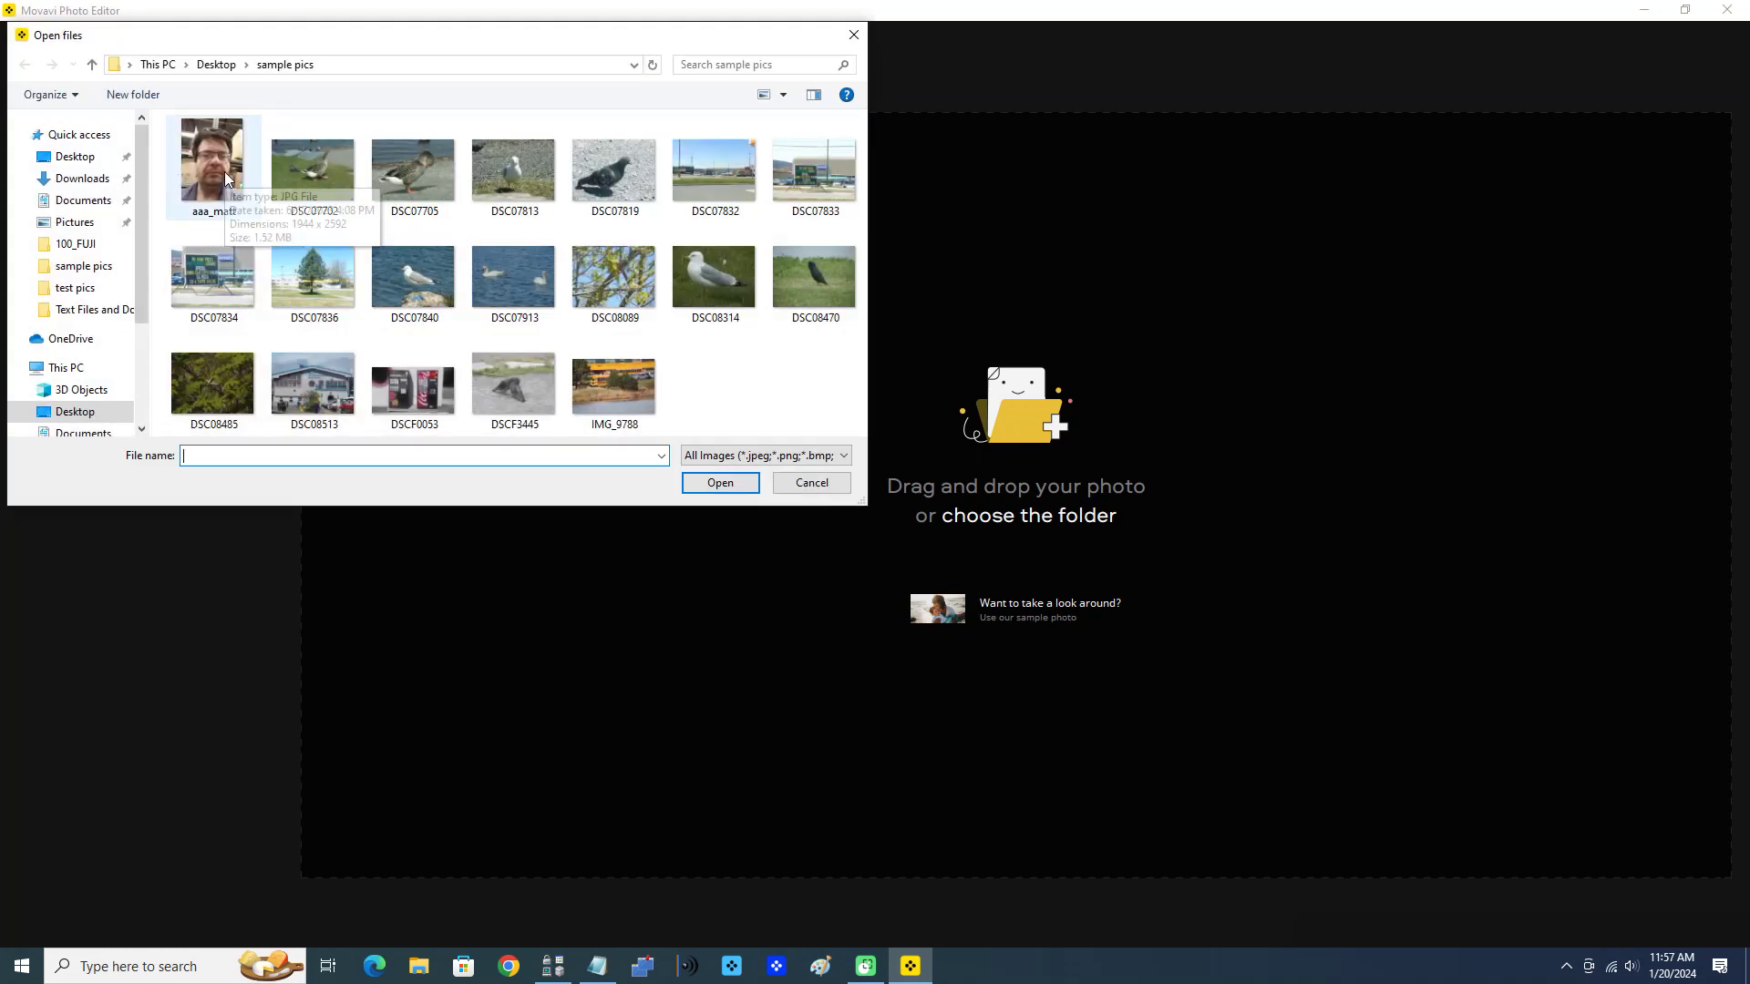
double_click(225, 175)
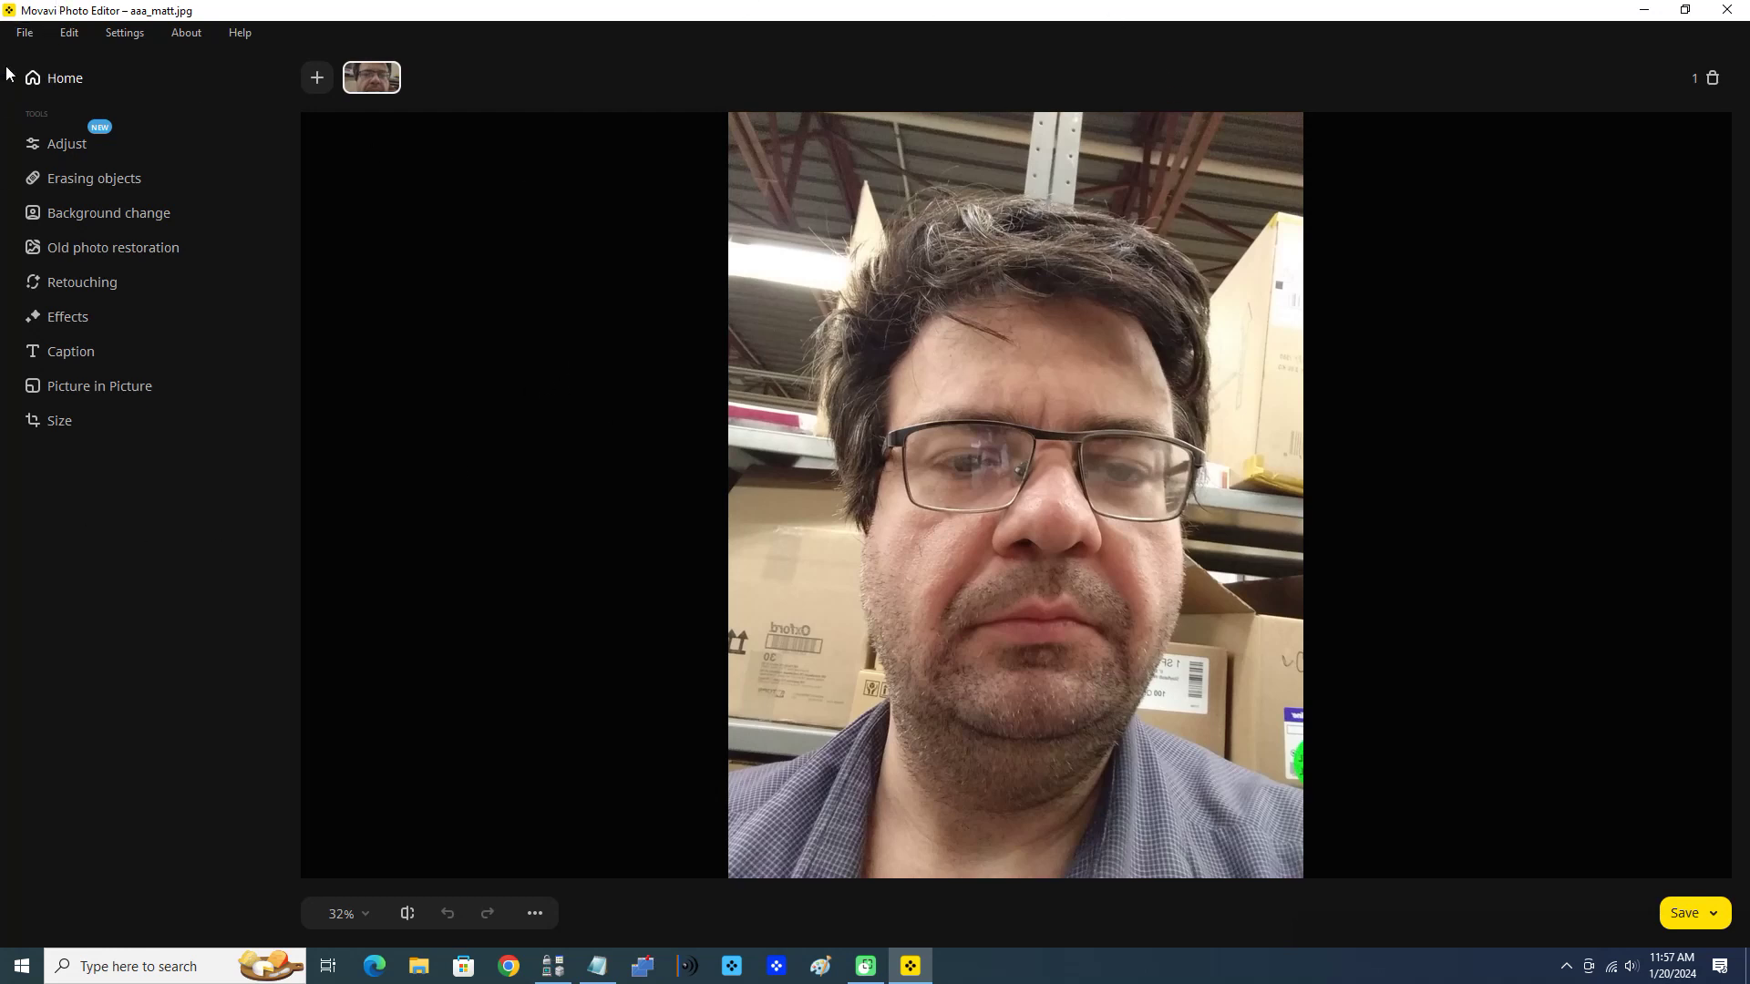
Add every photo in the Desktop's sample pics folder to the editor, making 19 images
left_click(24, 35)
left_click(27, 60)
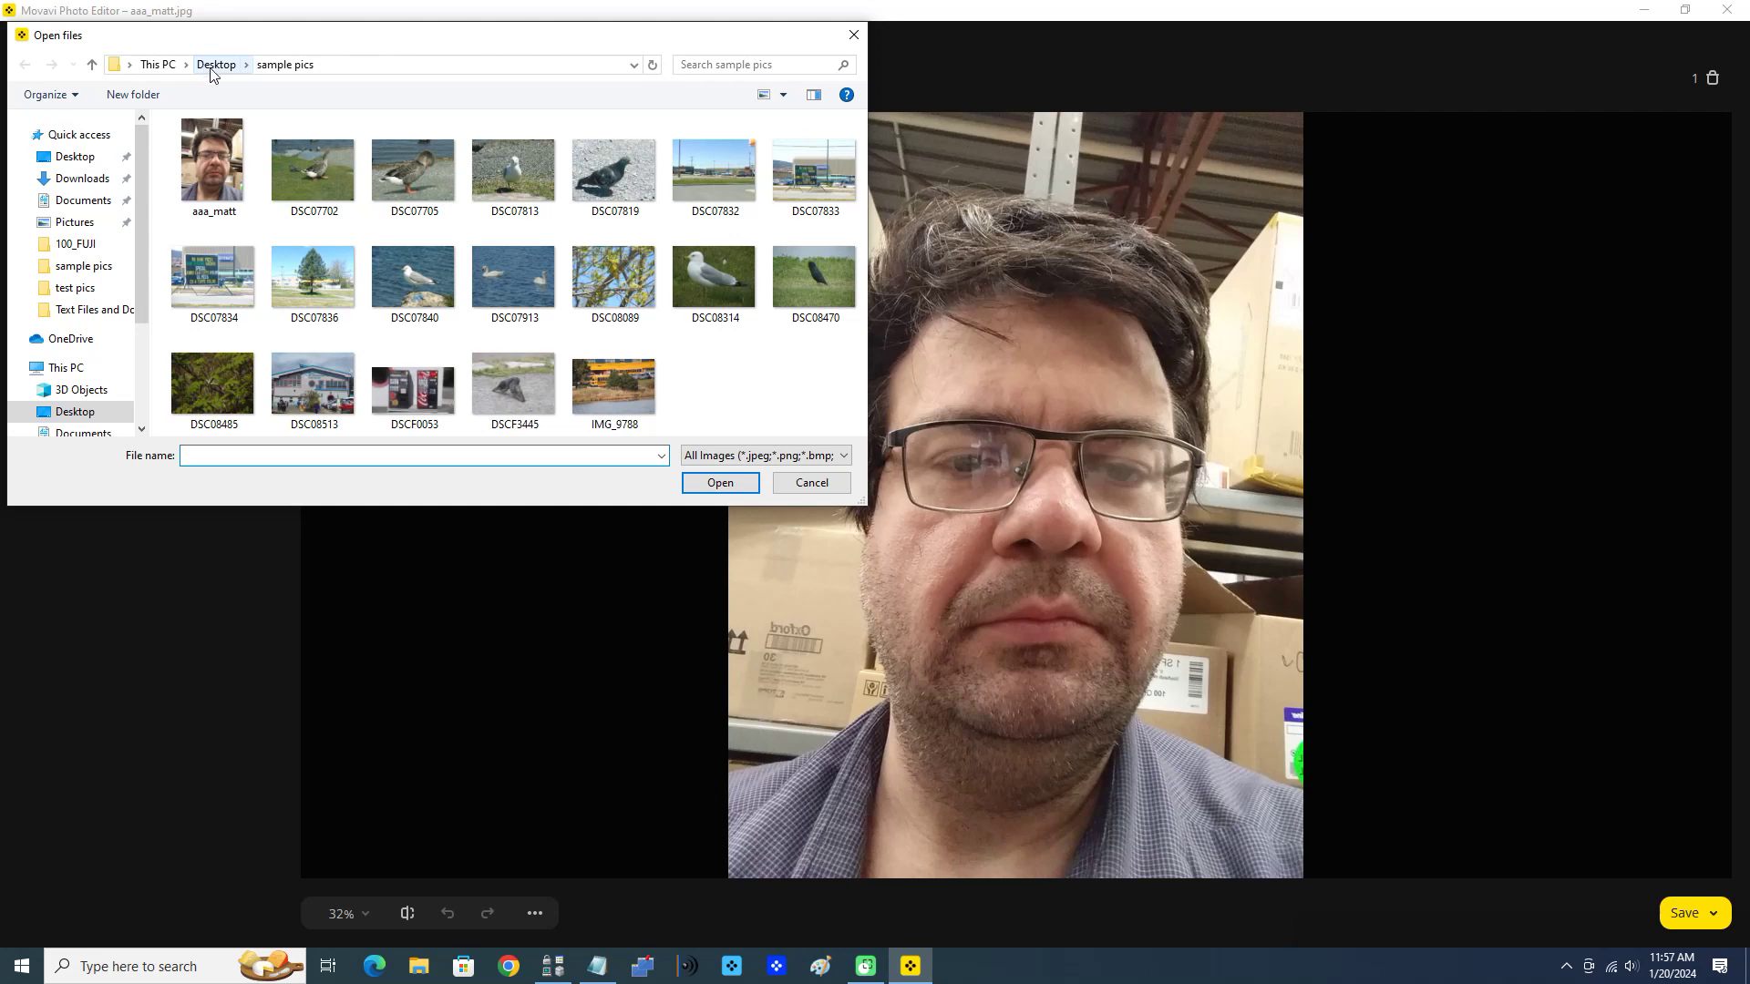
left_click(206, 69)
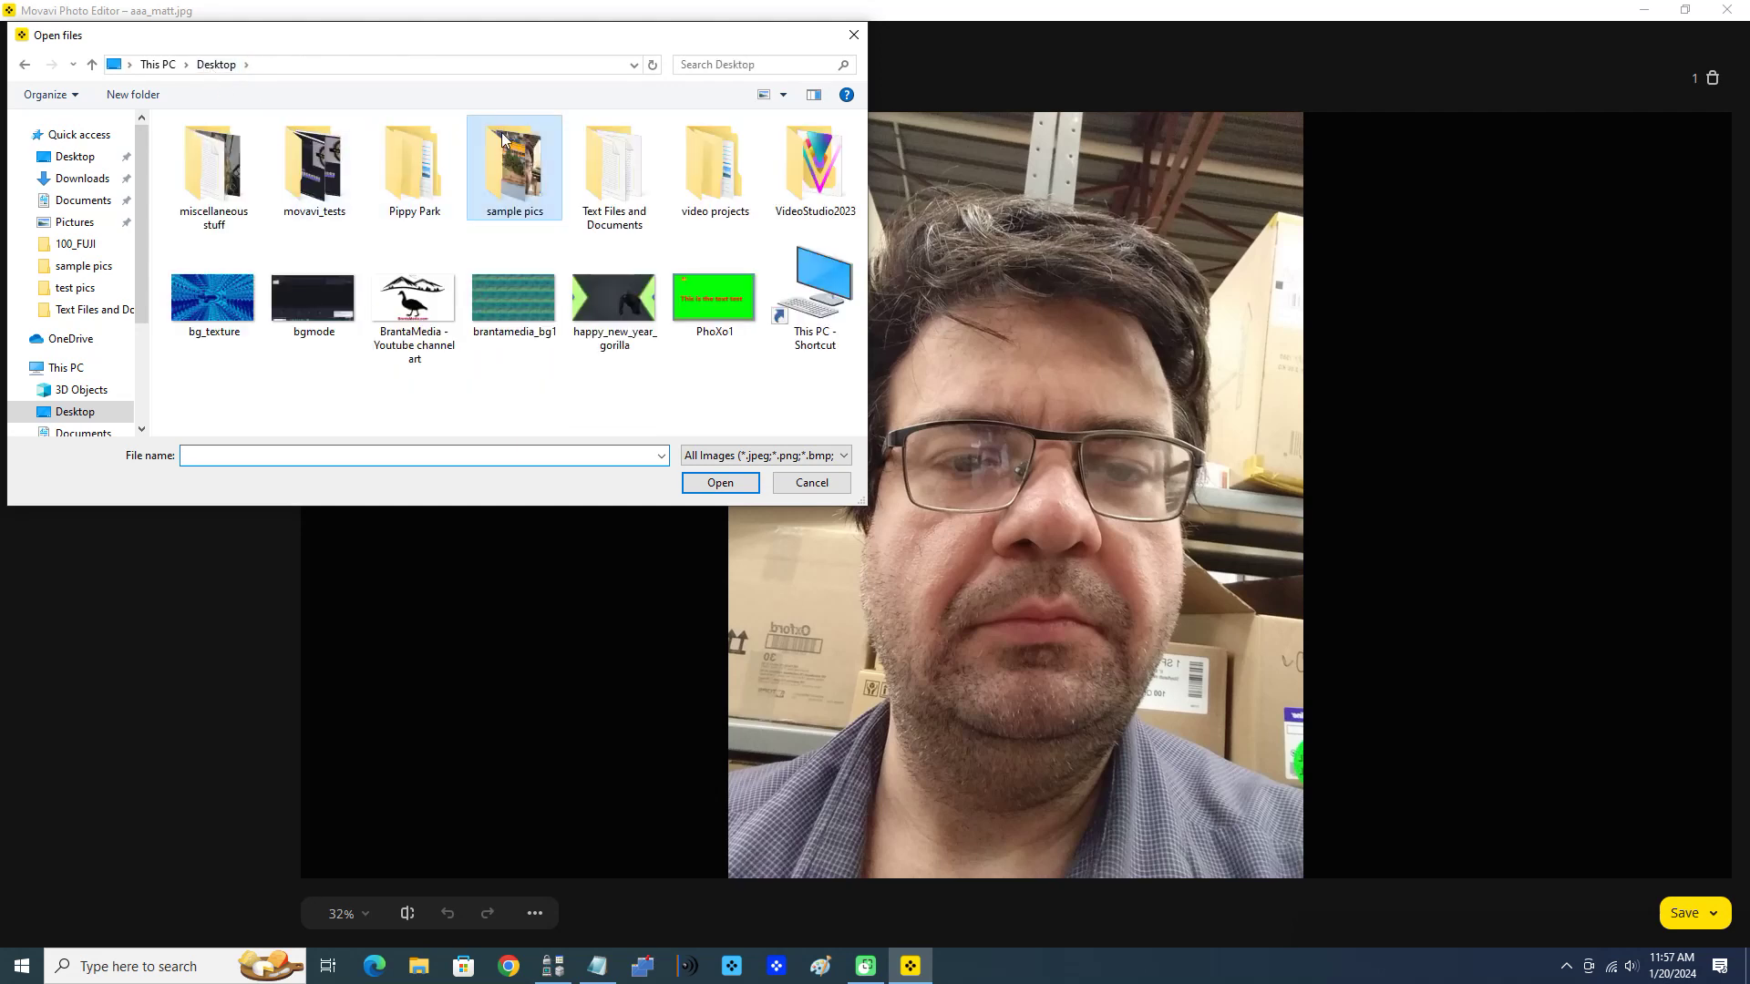
left_click_drag(508, 169, 1259, 451)
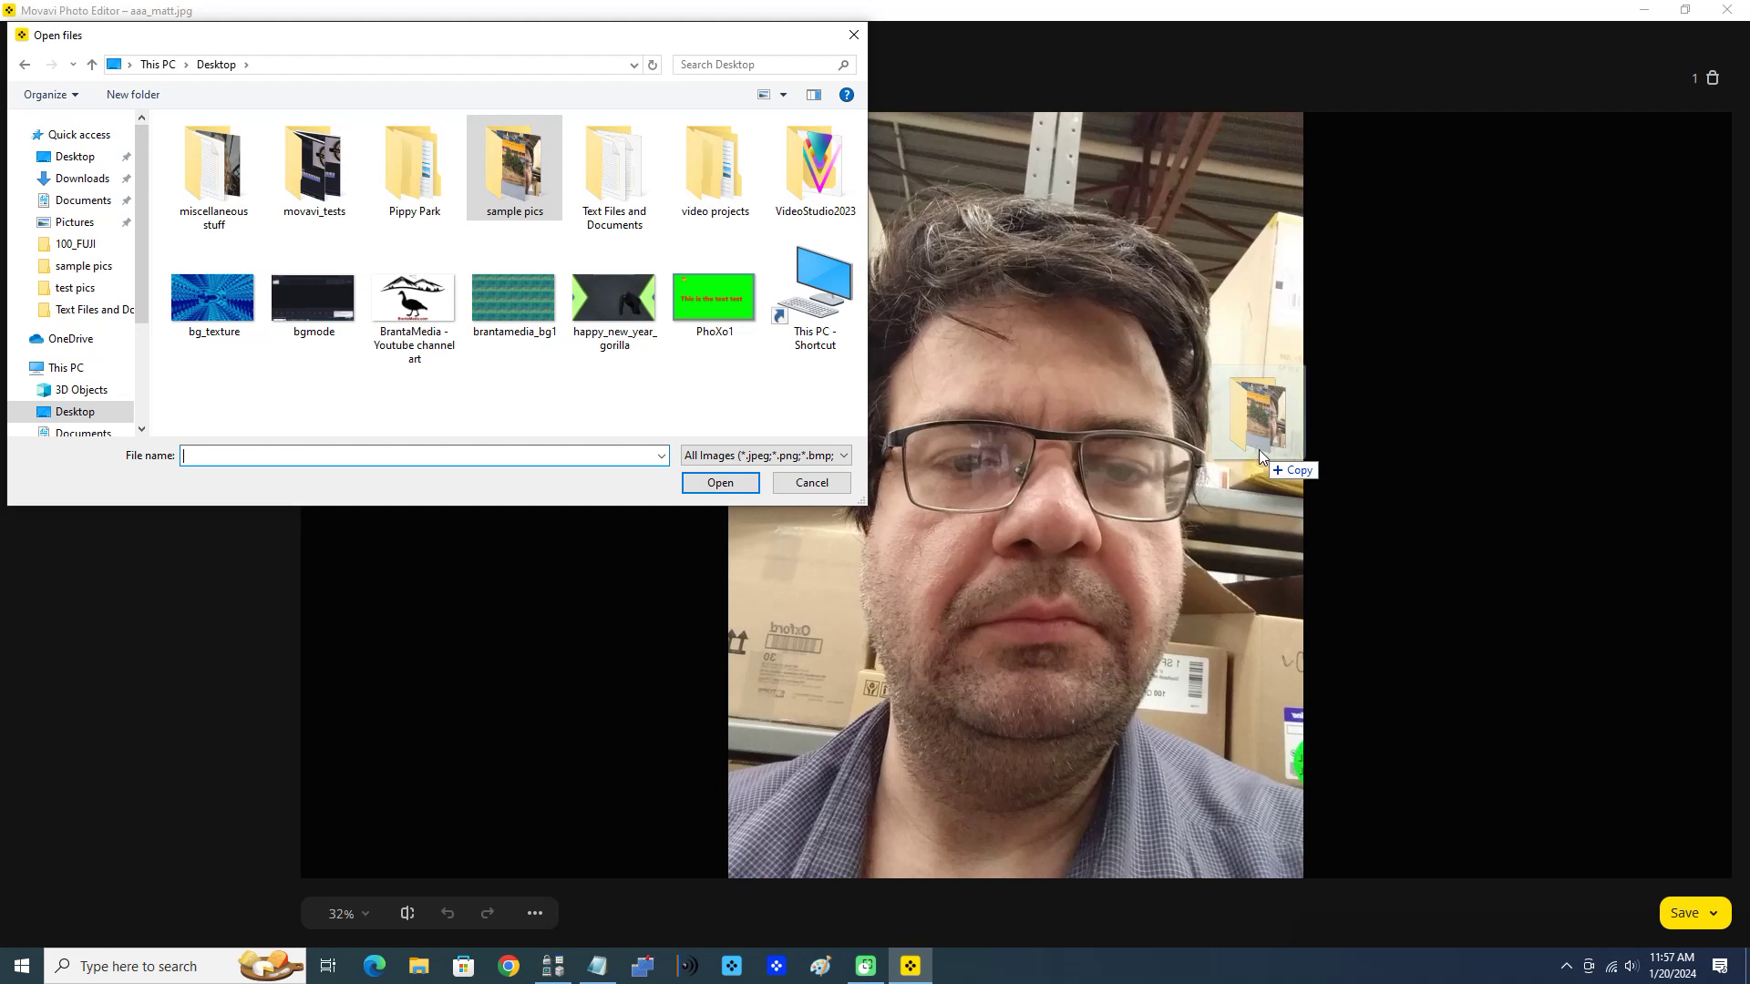
left_click_drag(1259, 450, 1259, 450)
left_click(716, 483)
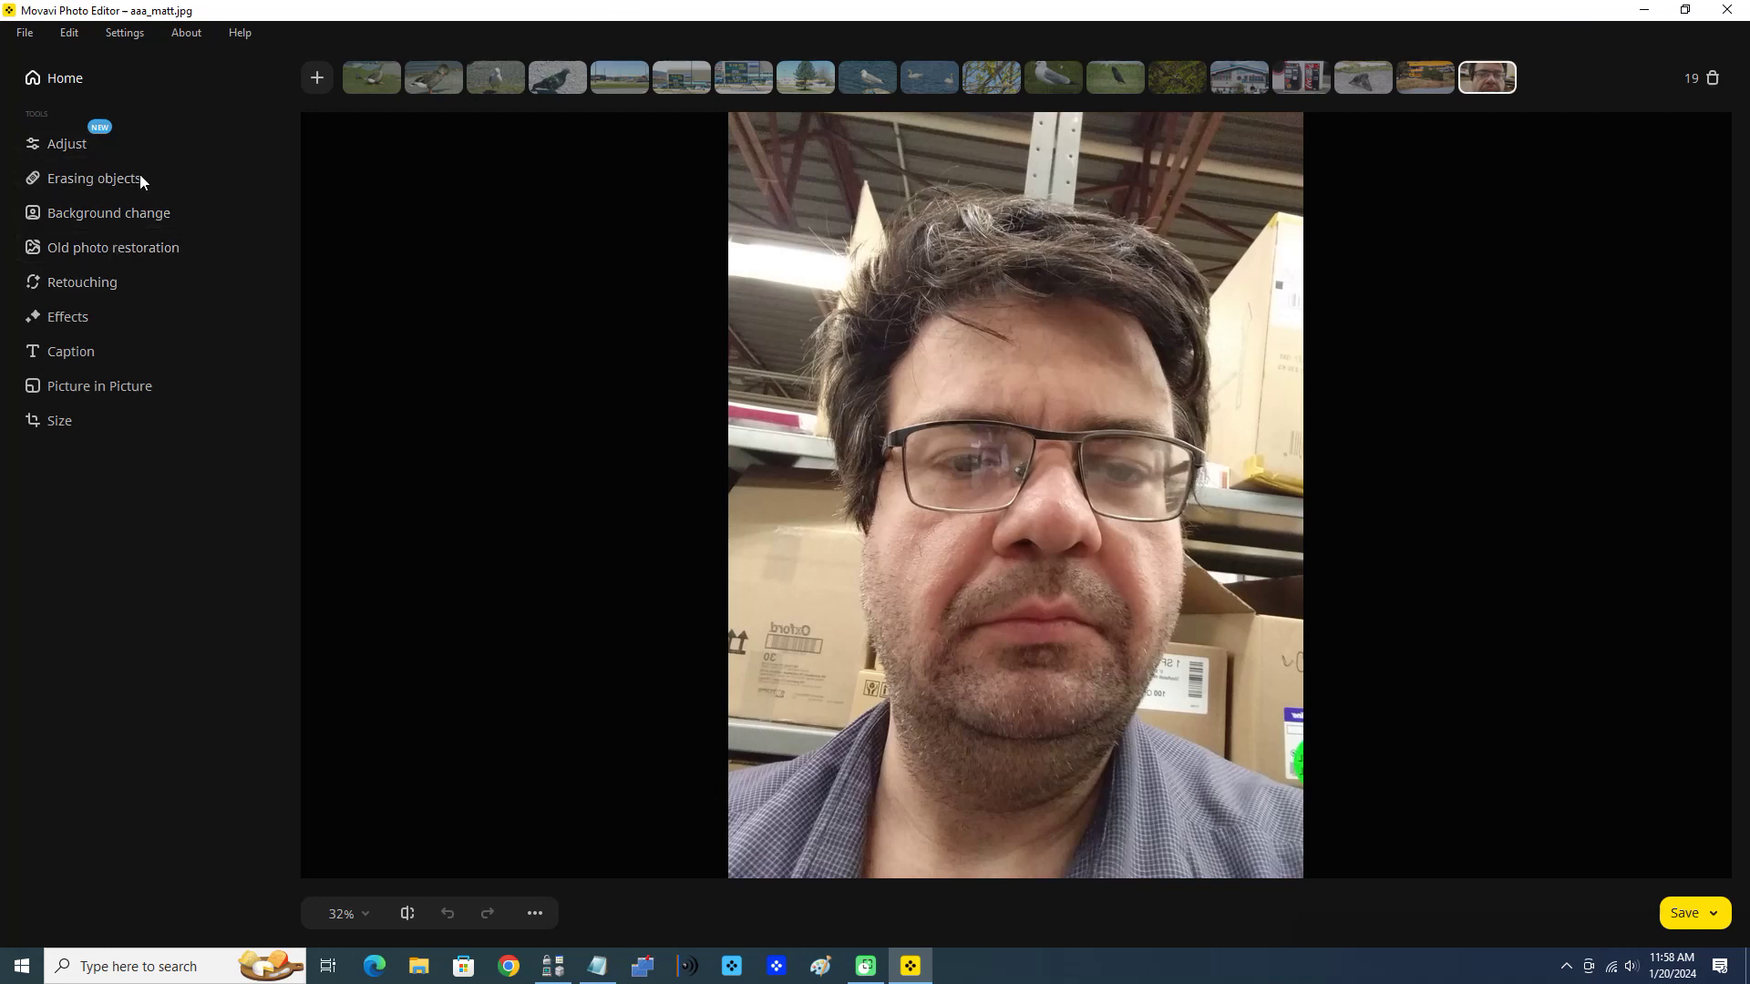
Browse Adjust's Manual and Automatic presets, then switch to the Erasing objects brush at size 25
left_click(62, 156)
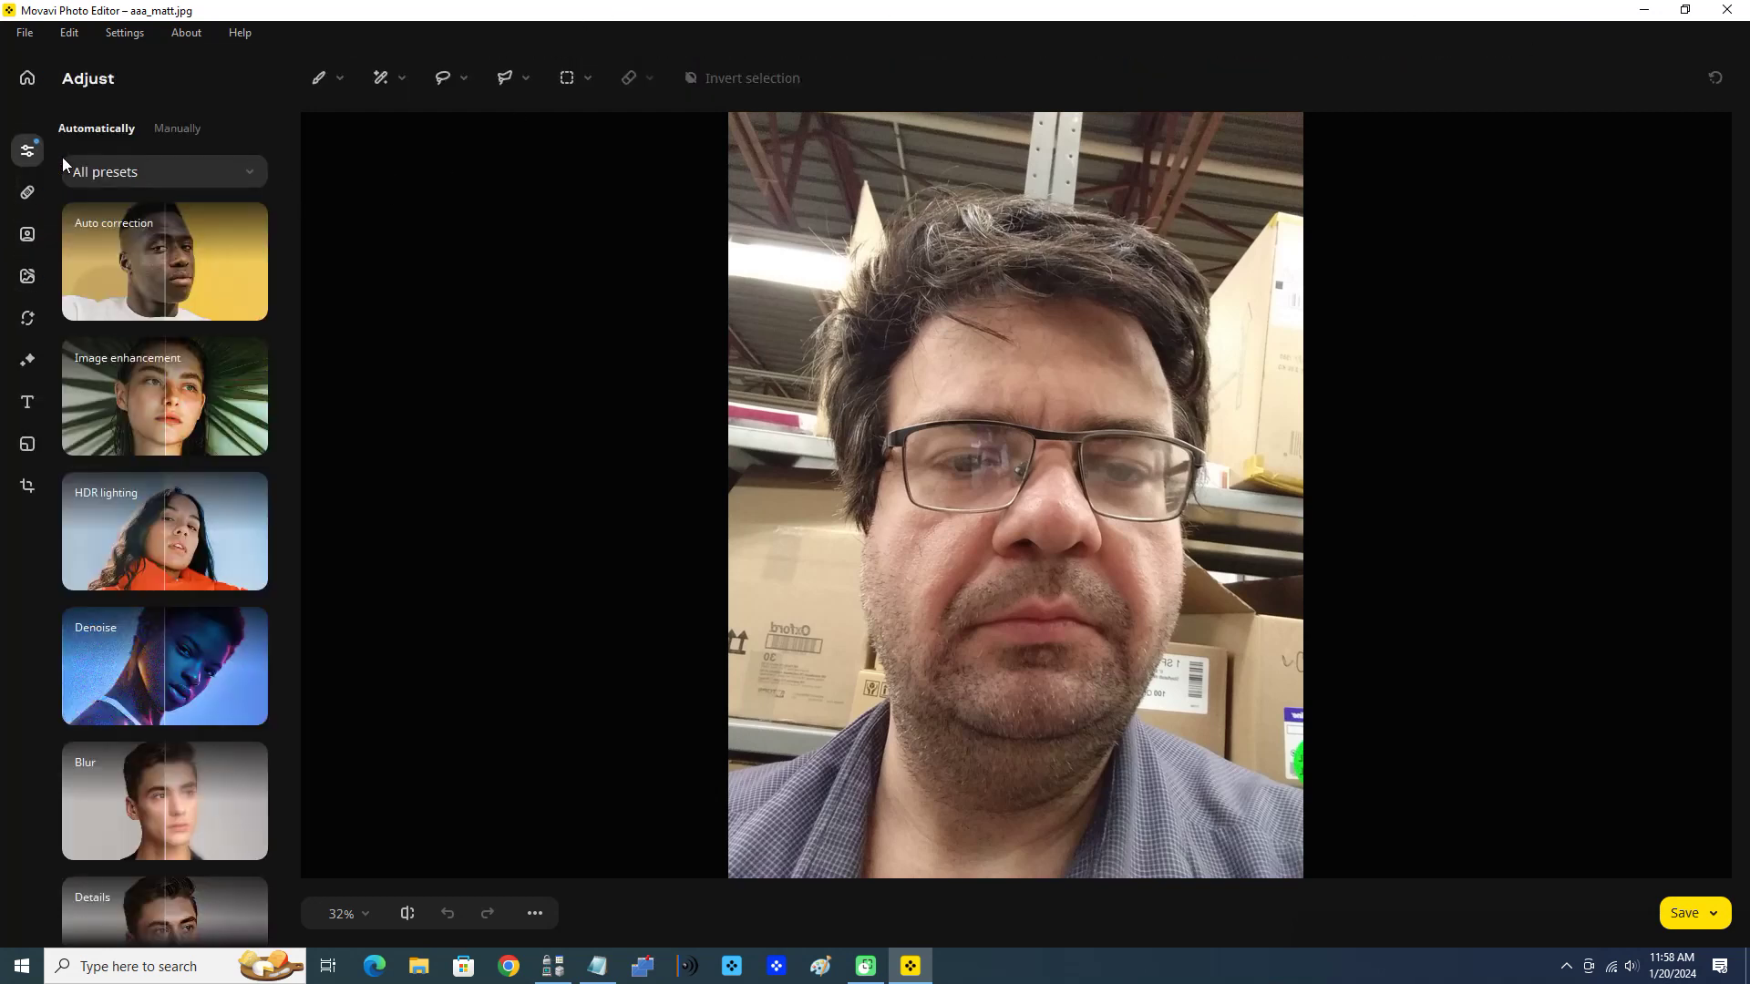
left_click(179, 127)
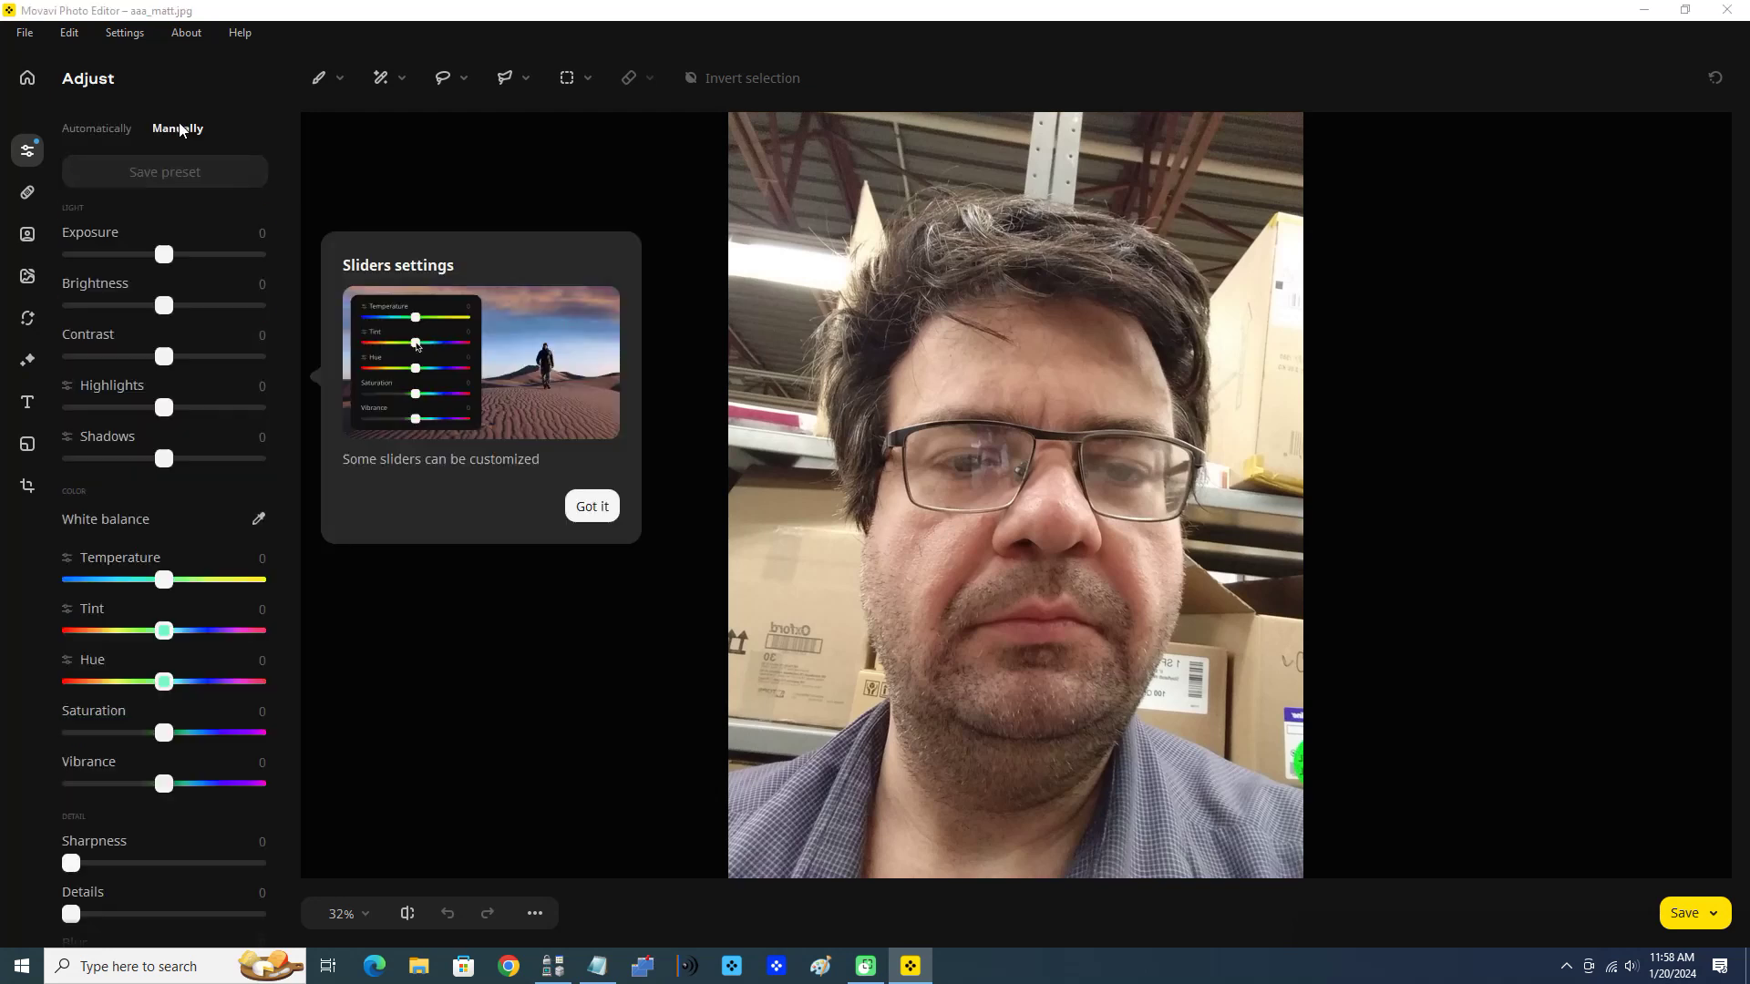
left_click(93, 129)
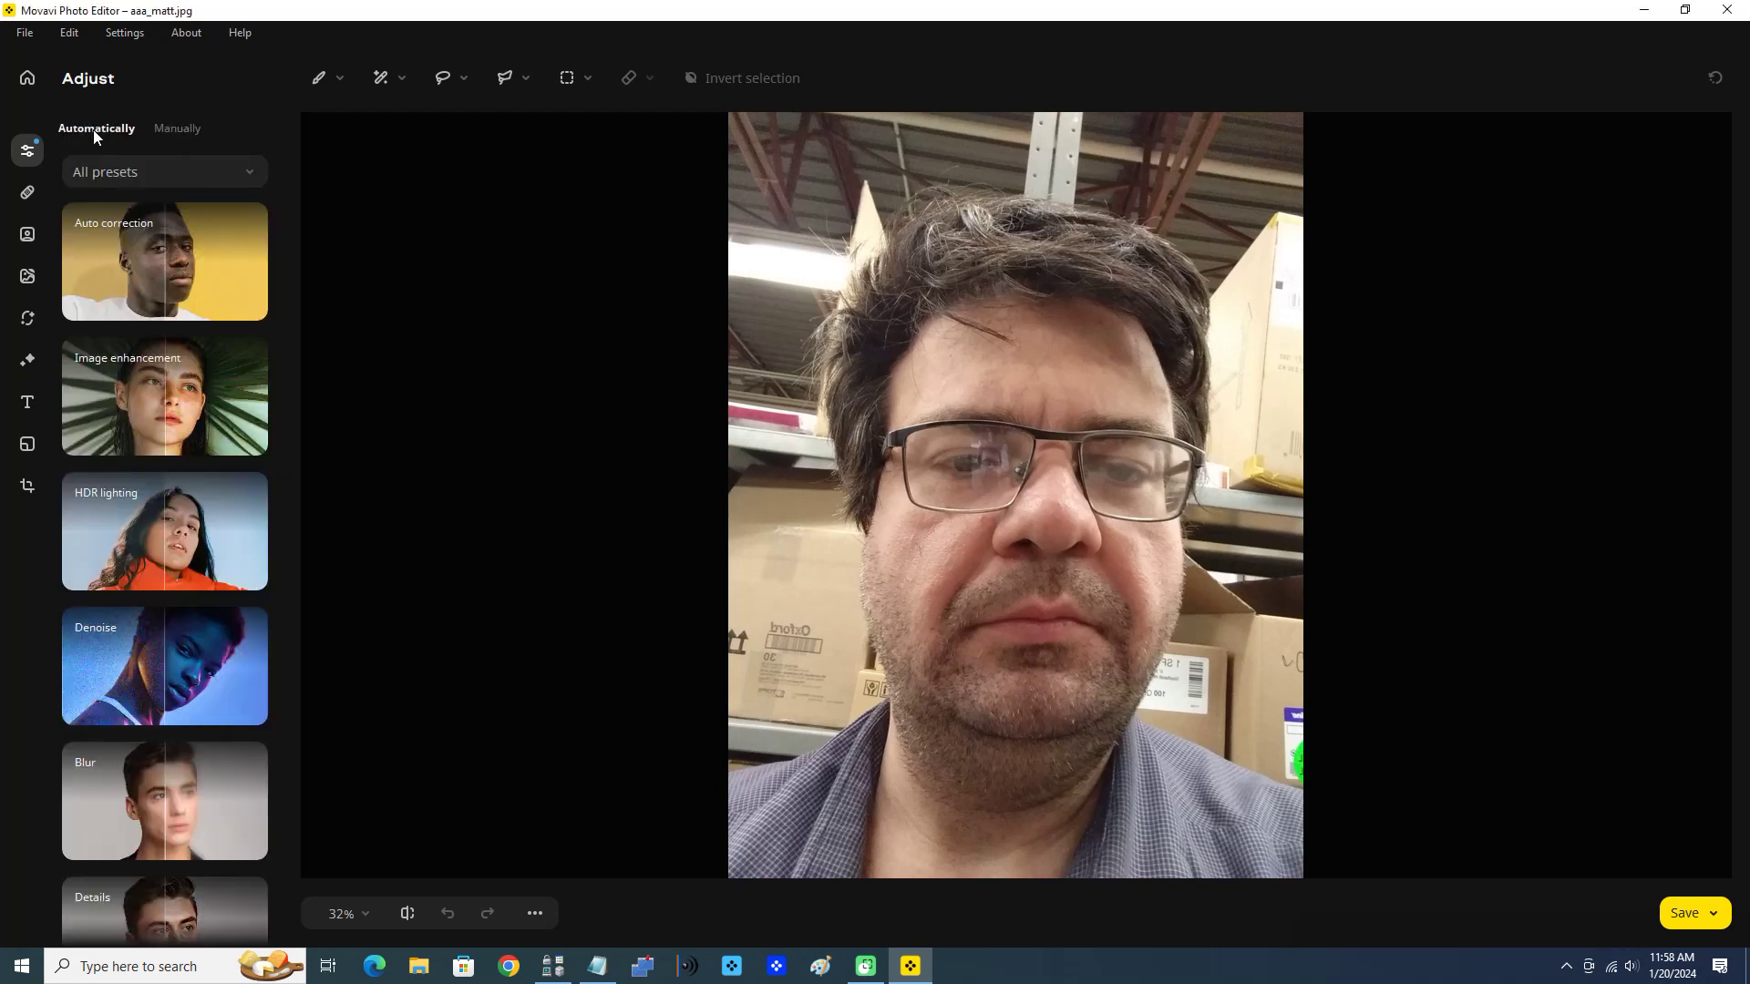
left_click(195, 160)
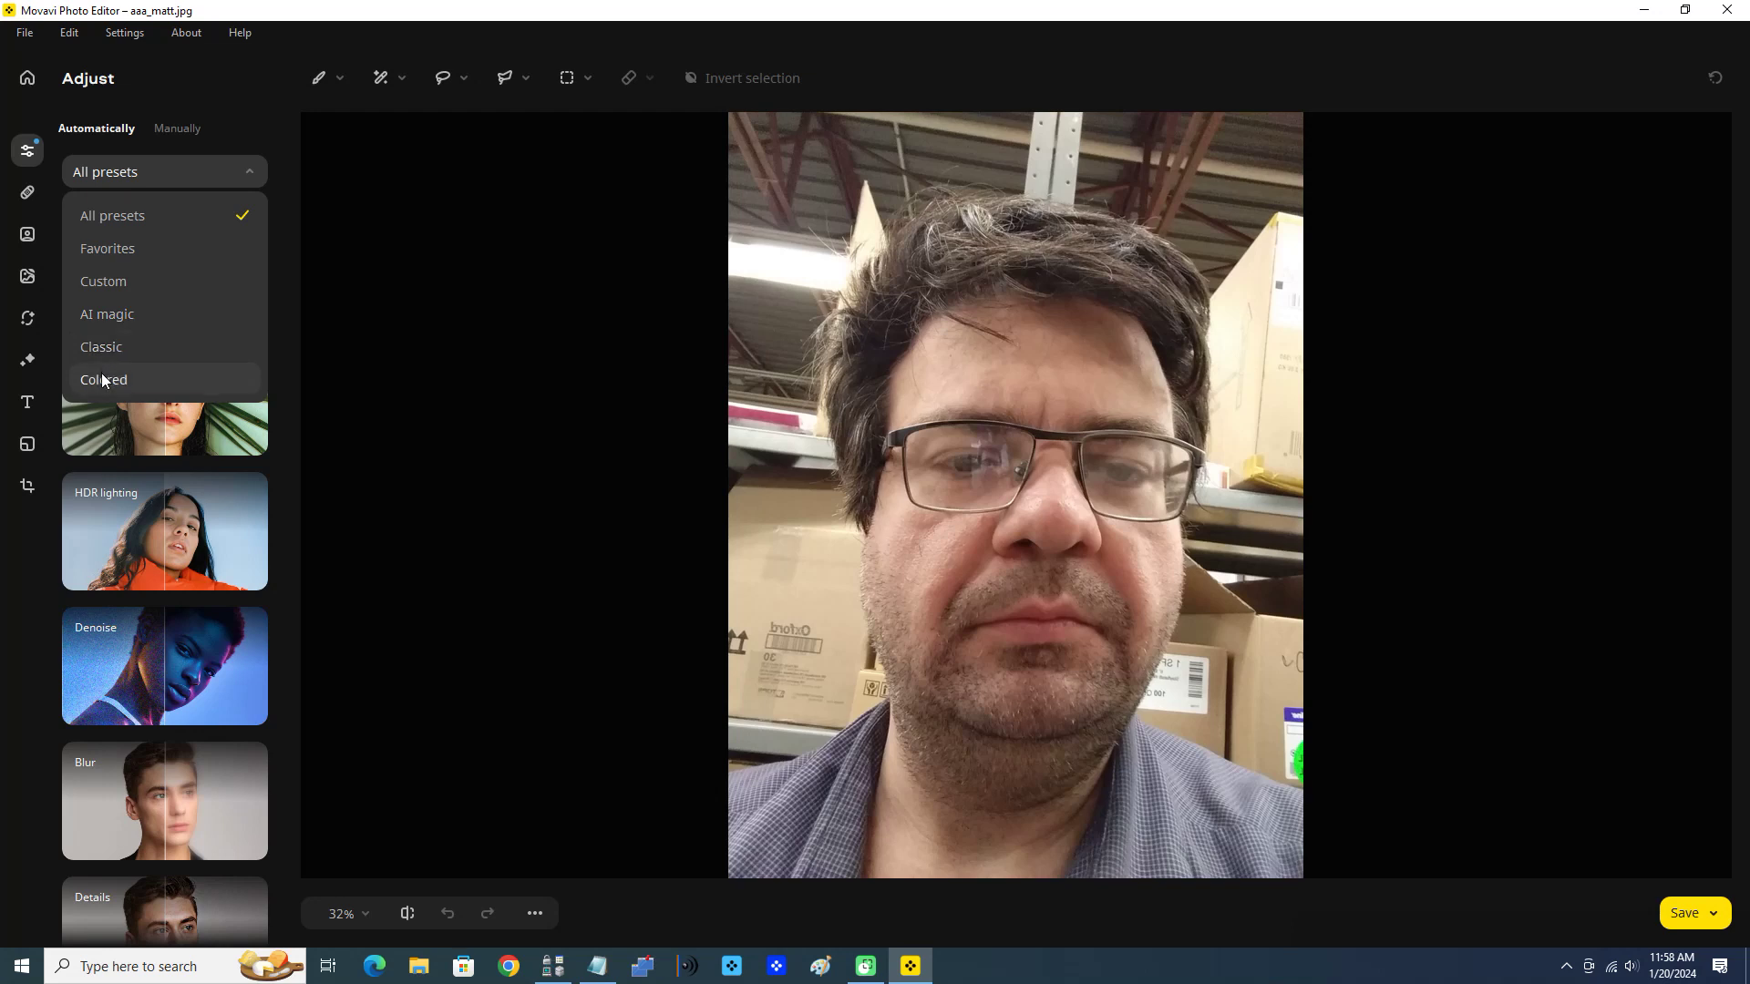
left_click(230, 74)
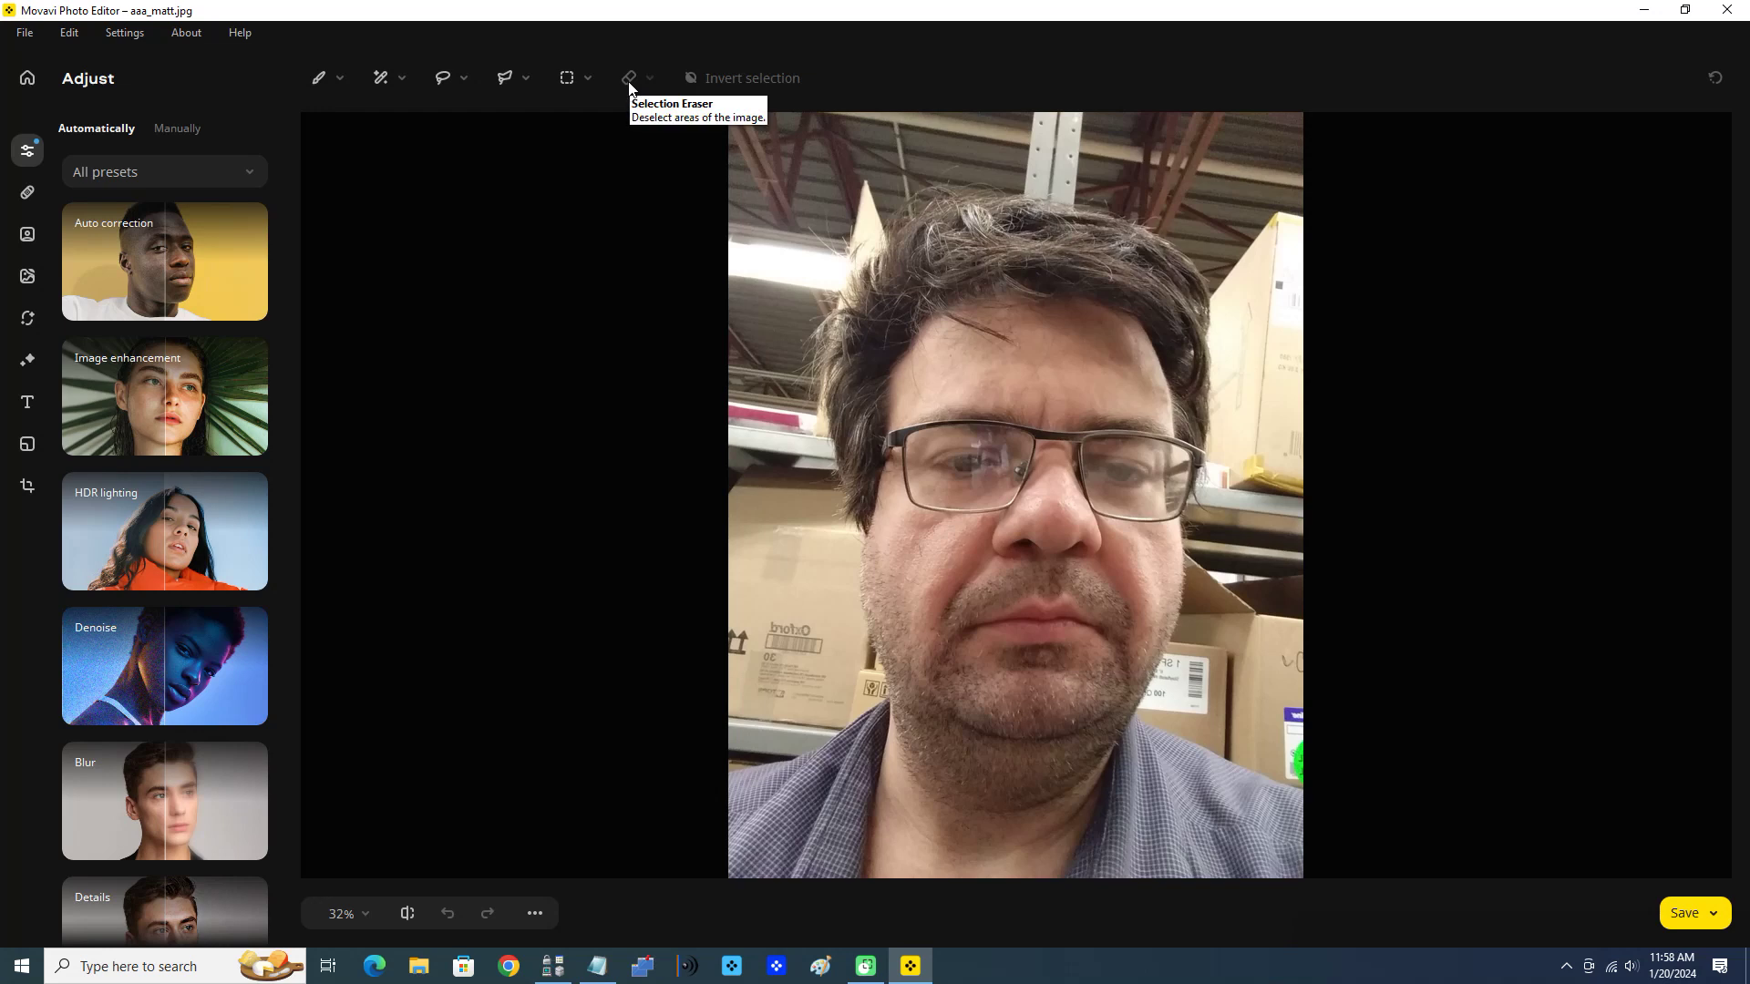
left_click(29, 195)
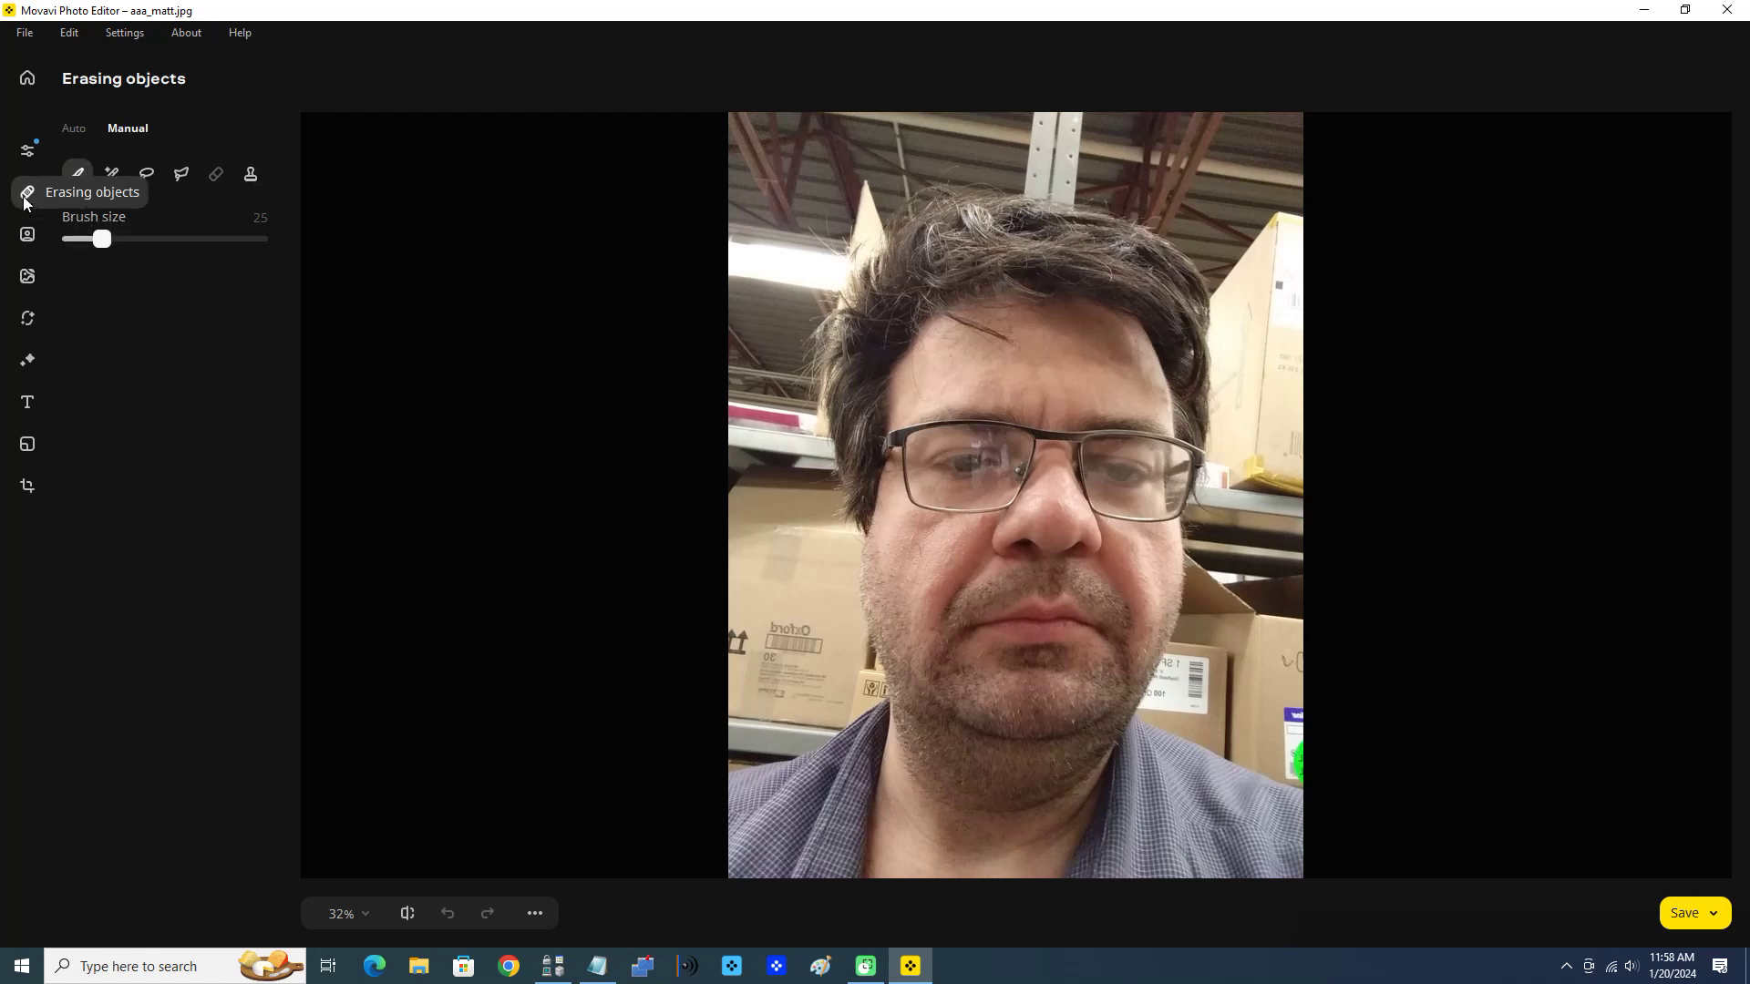
Look through Background change, Old photo restoration and Retouching, ending on the Popular effects gallery
left_click(28, 236)
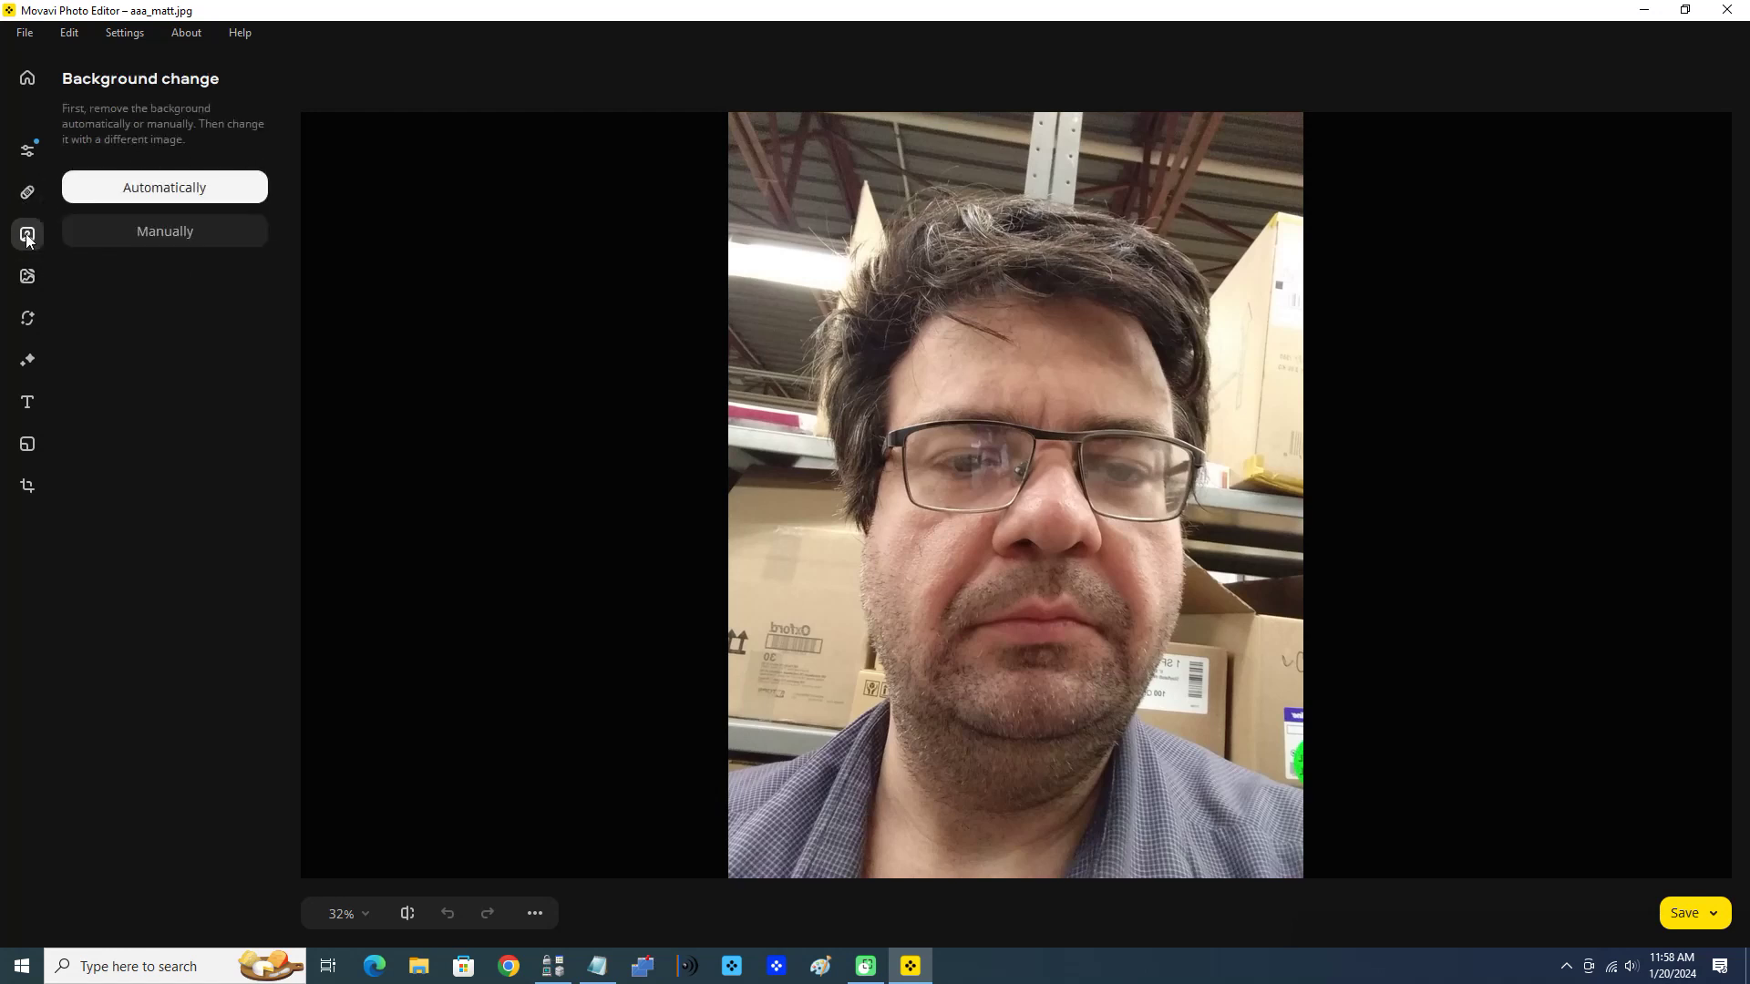
left_click(173, 196)
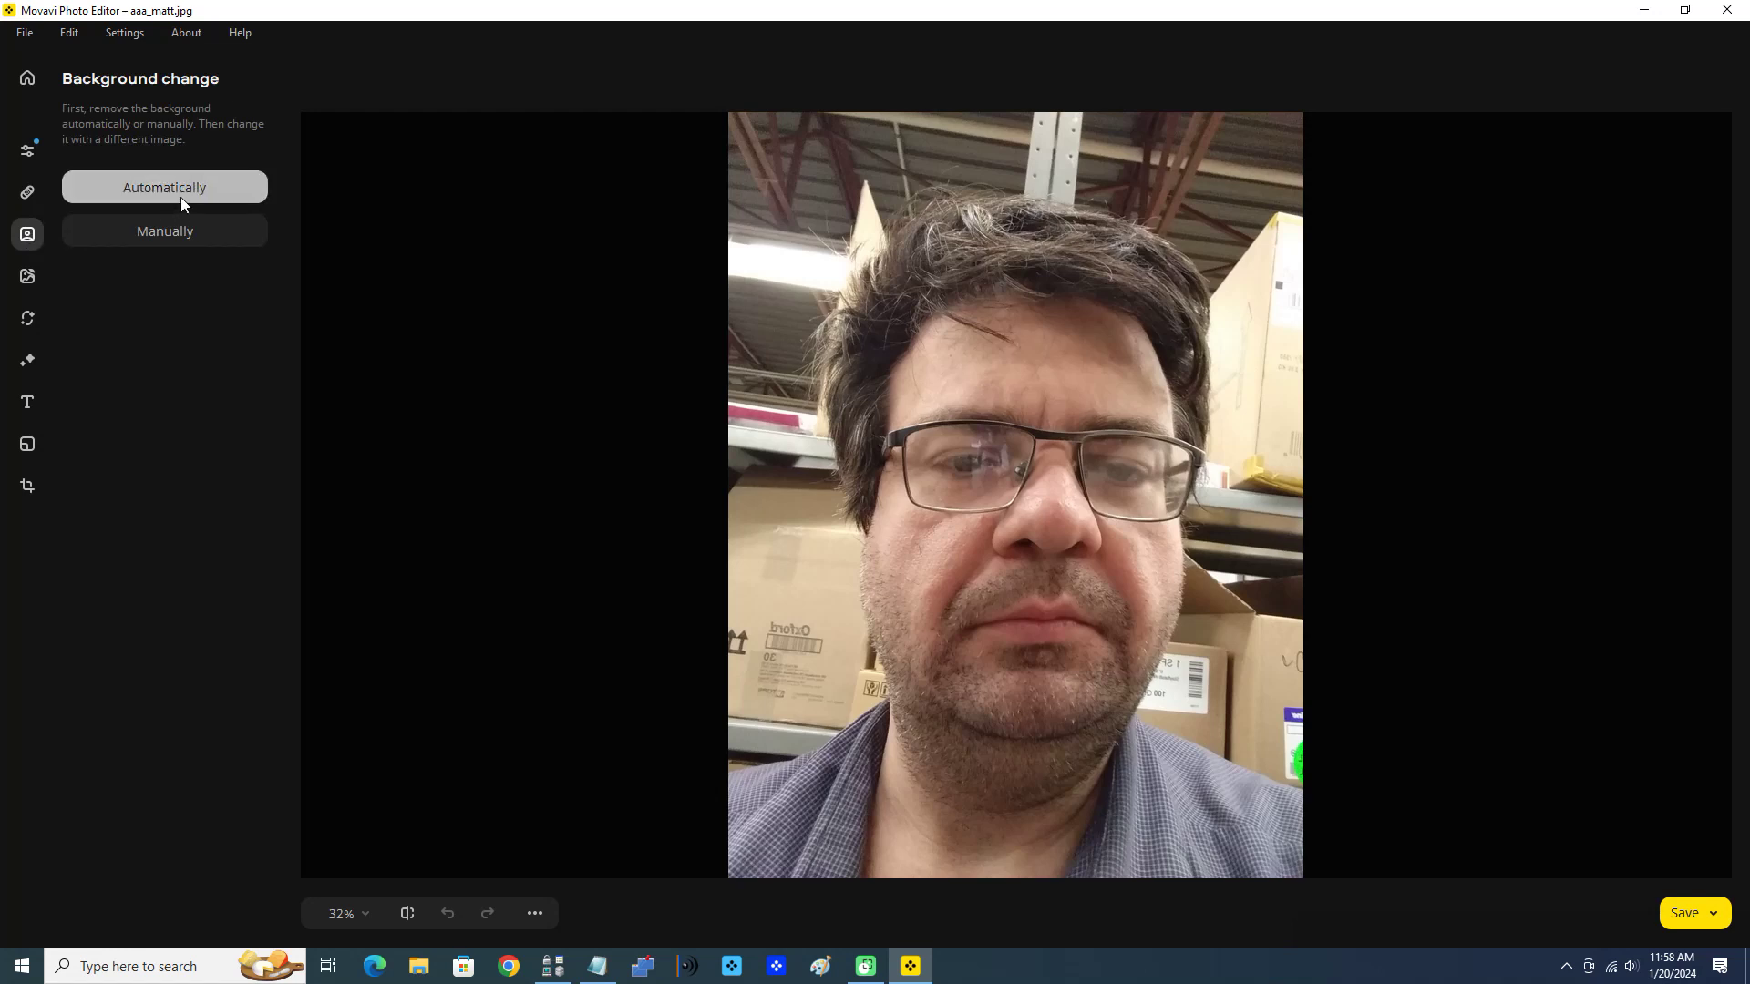
left_click(31, 282)
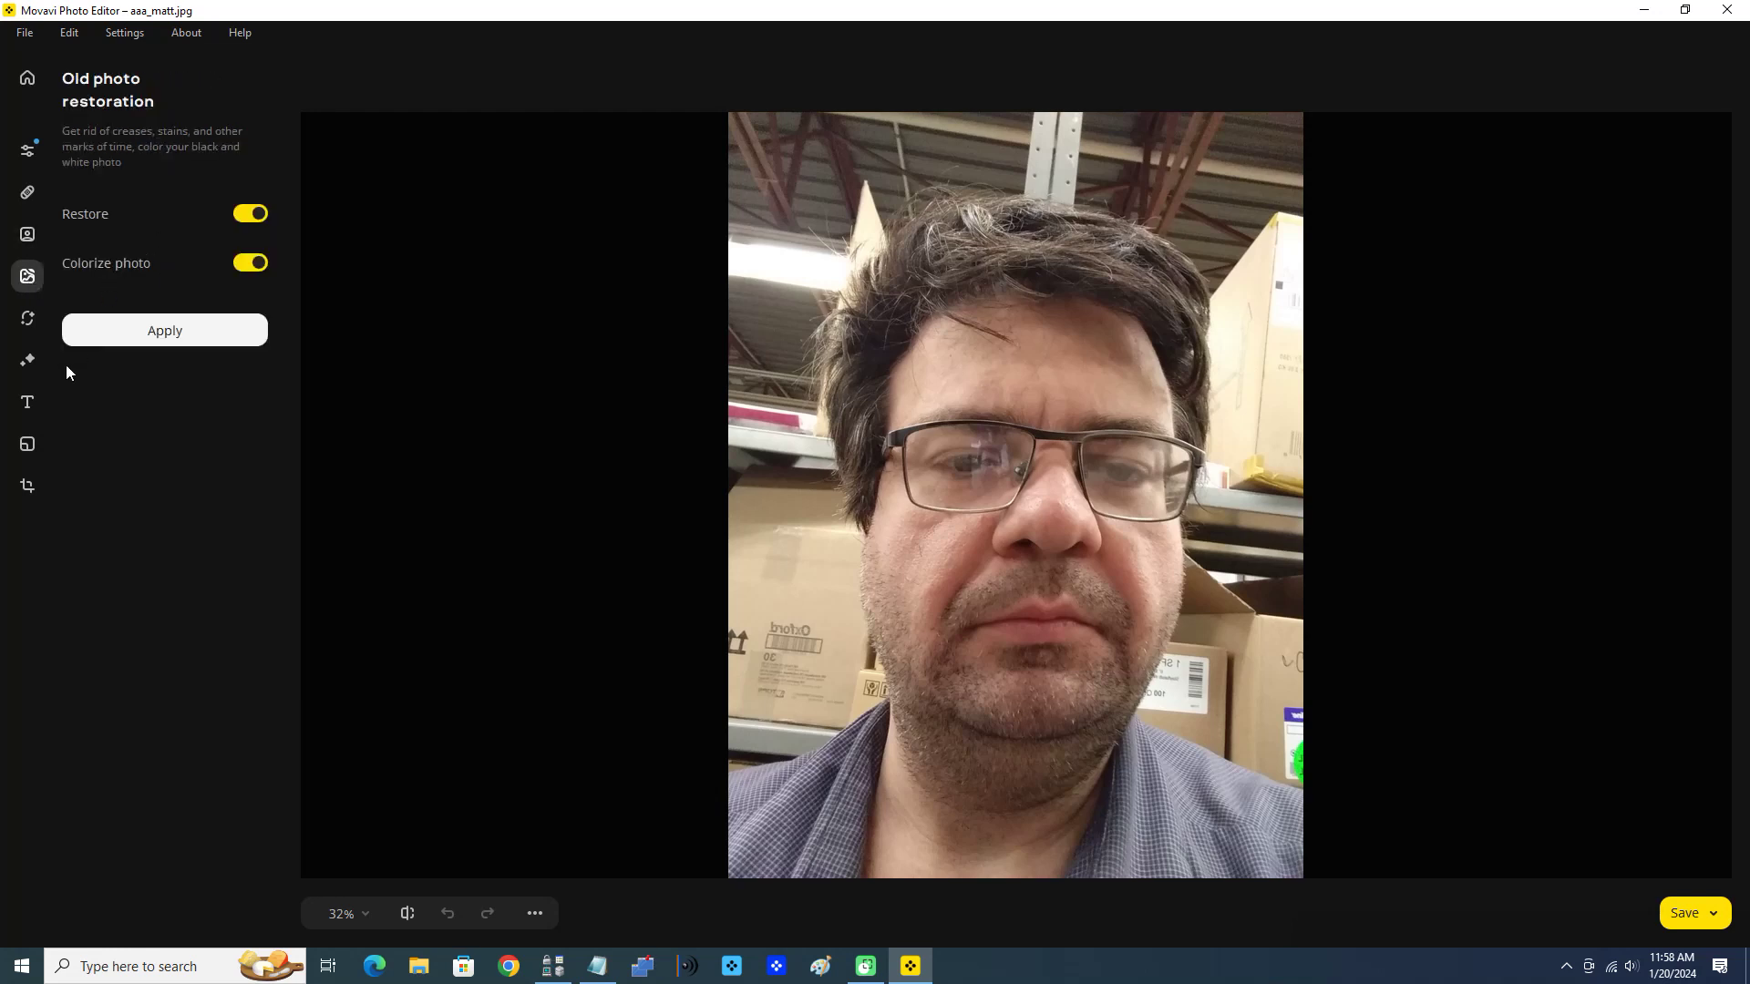
left_click(27, 325)
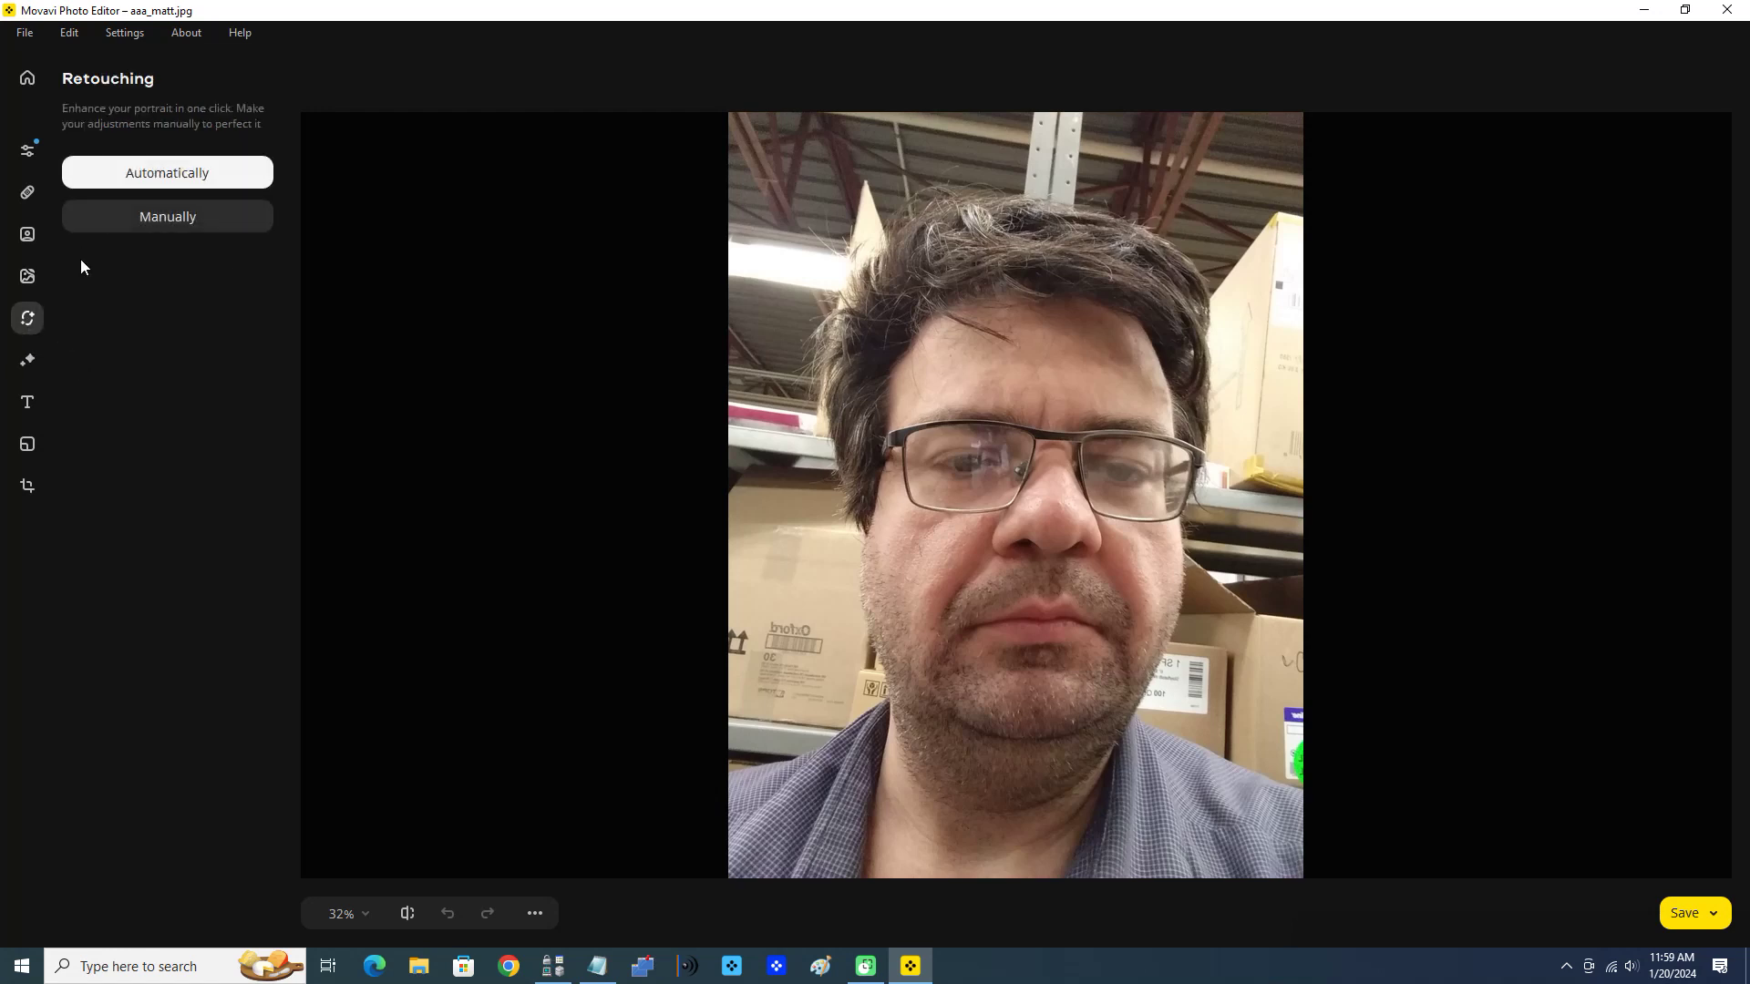
left_click(30, 360)
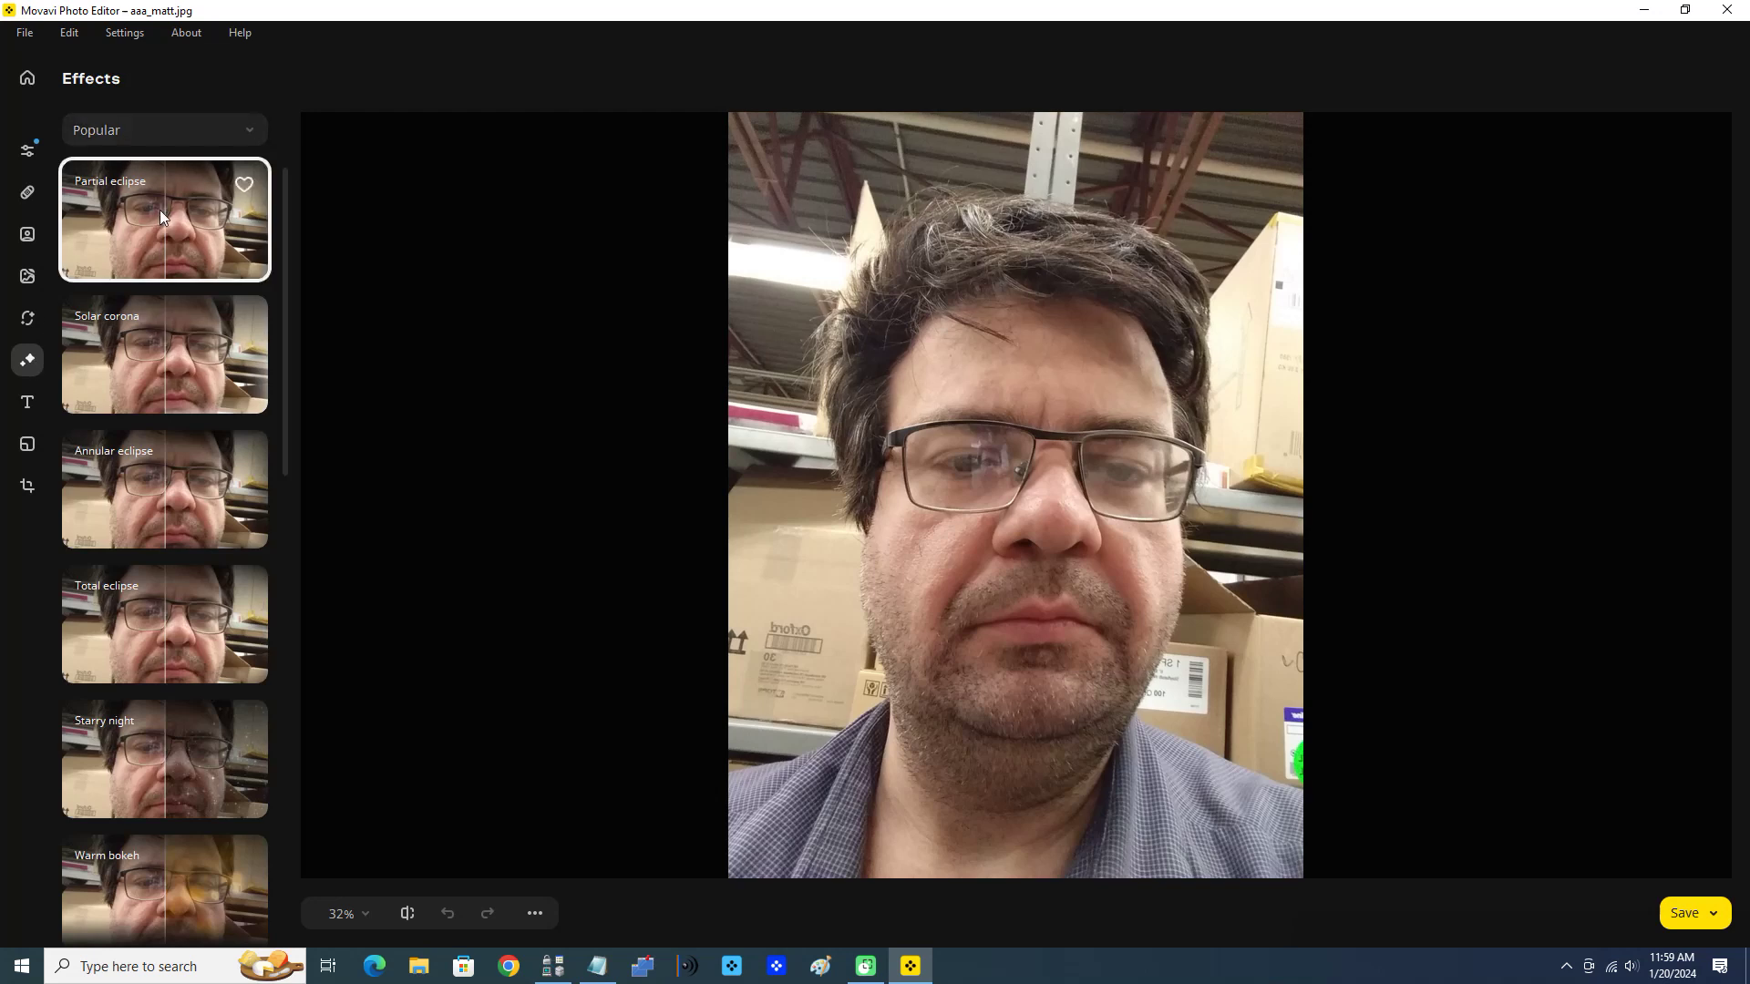
Preview the Creative category's Elvis effect on the selfie, then undo it
left_click(174, 130)
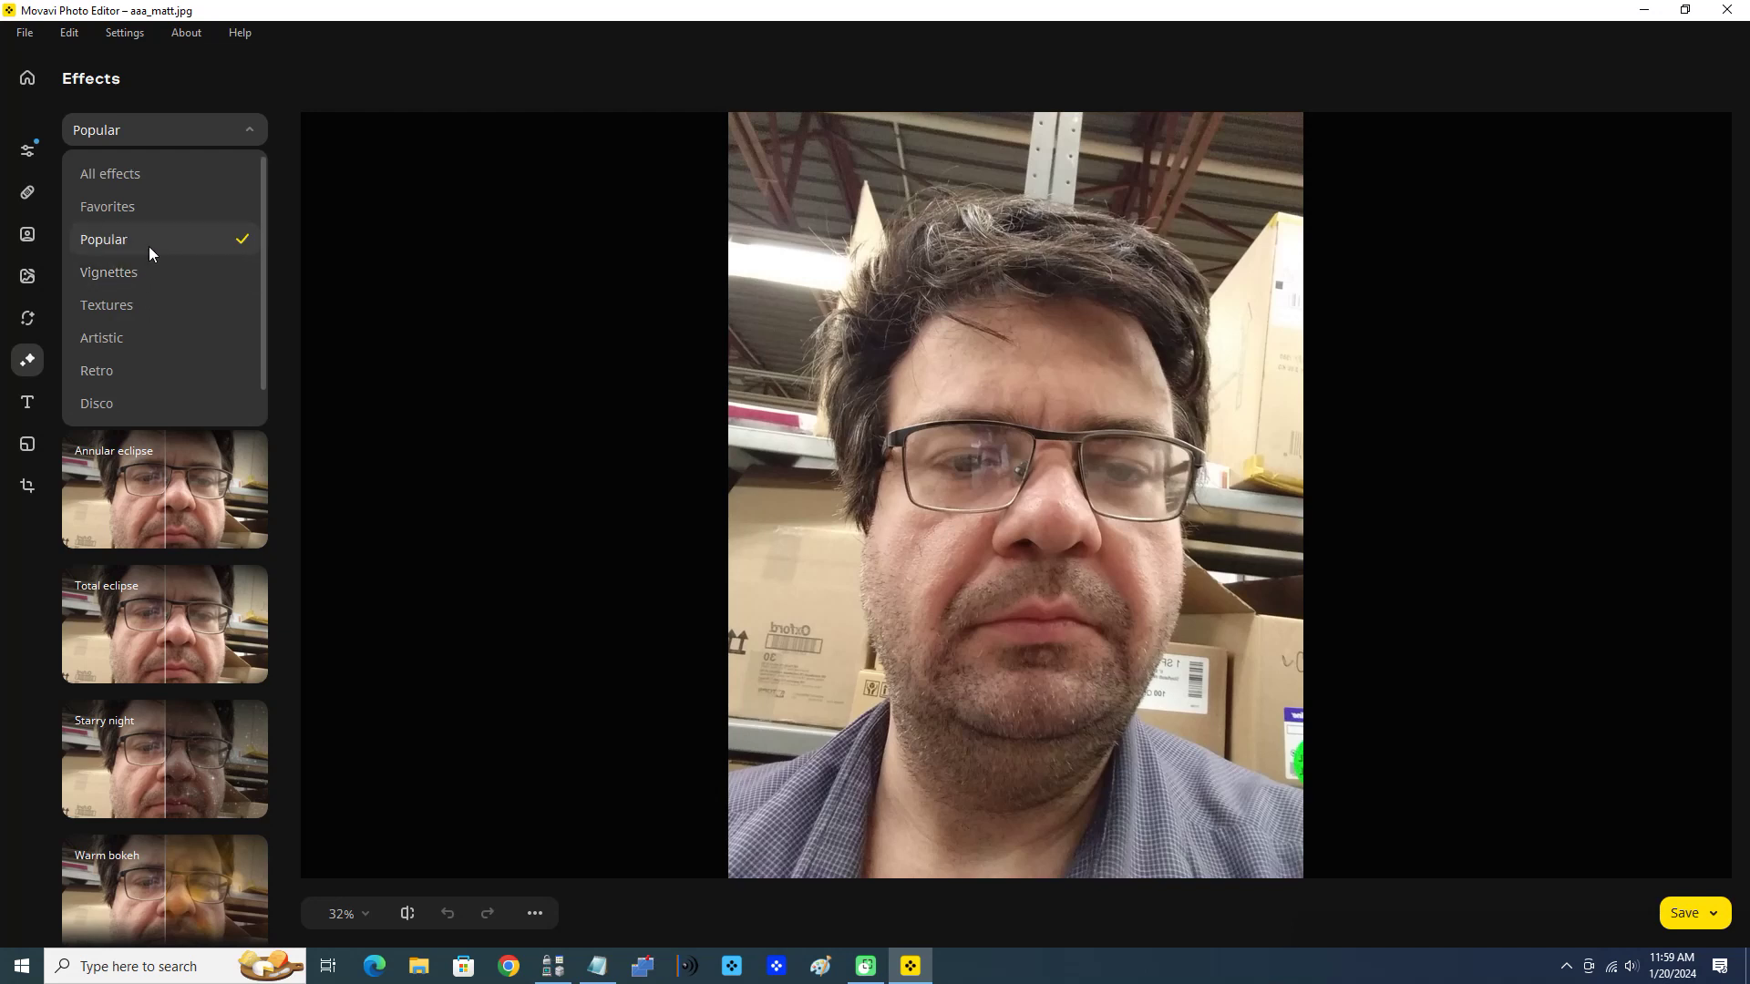
scroll(153, 250, "down", 1)
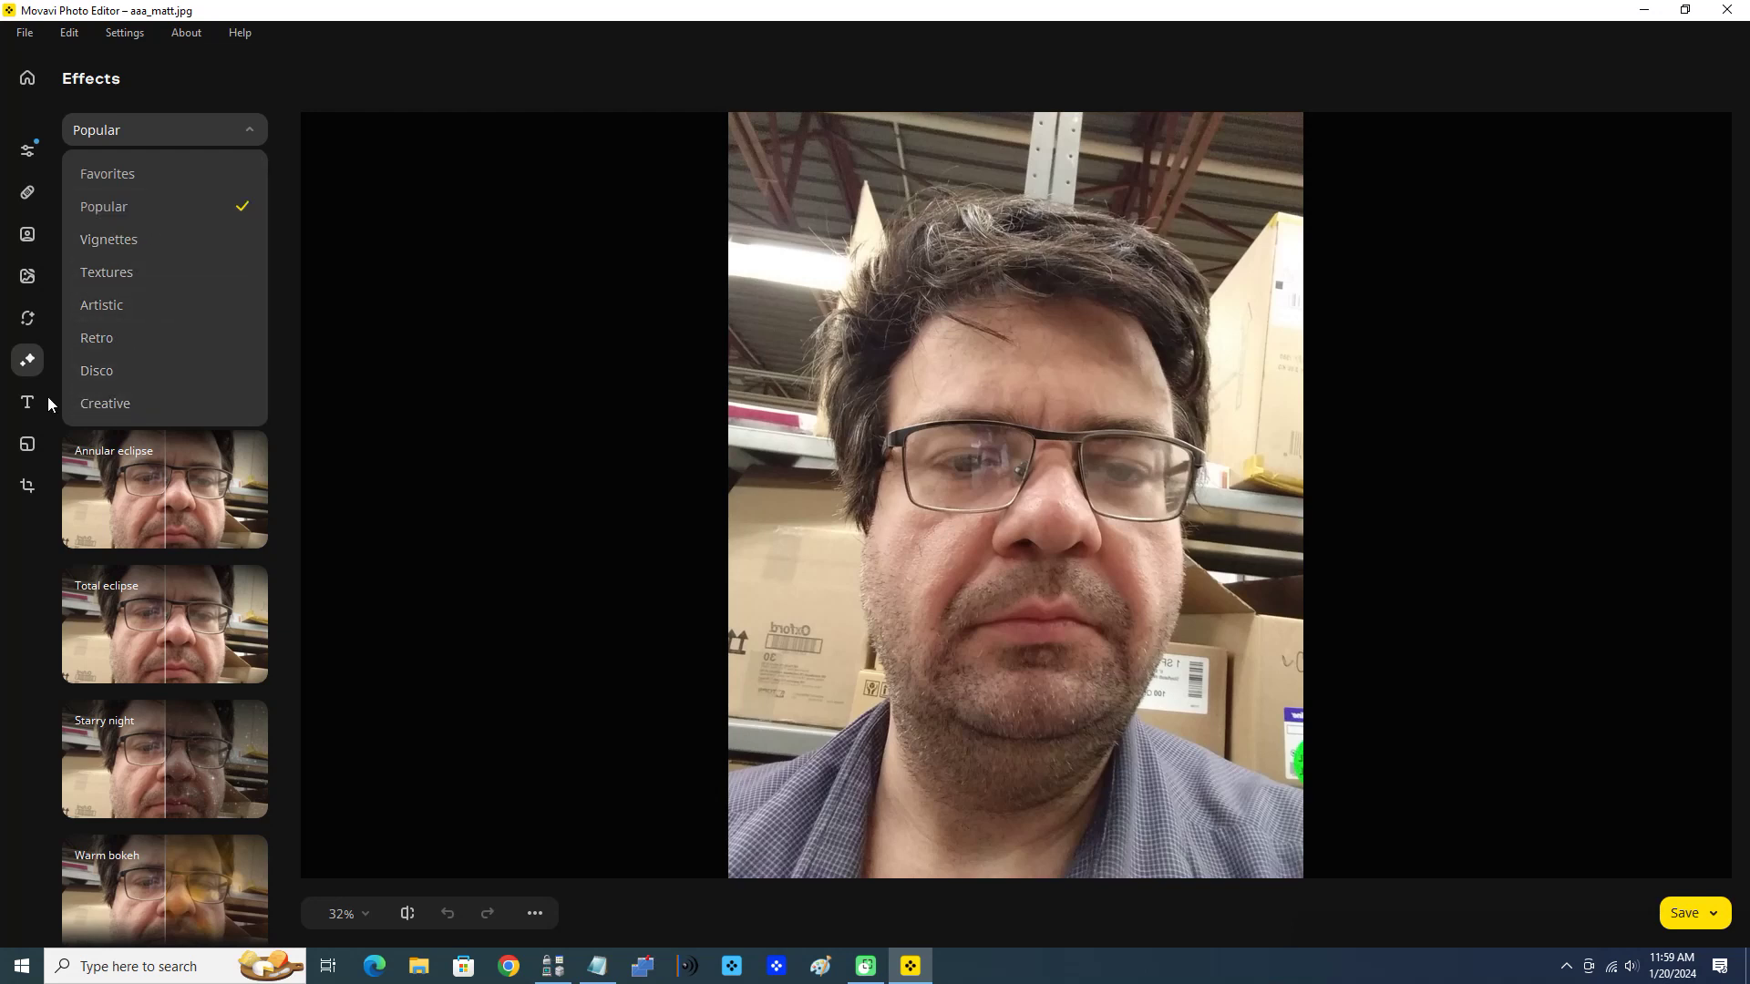
left_click(109, 404)
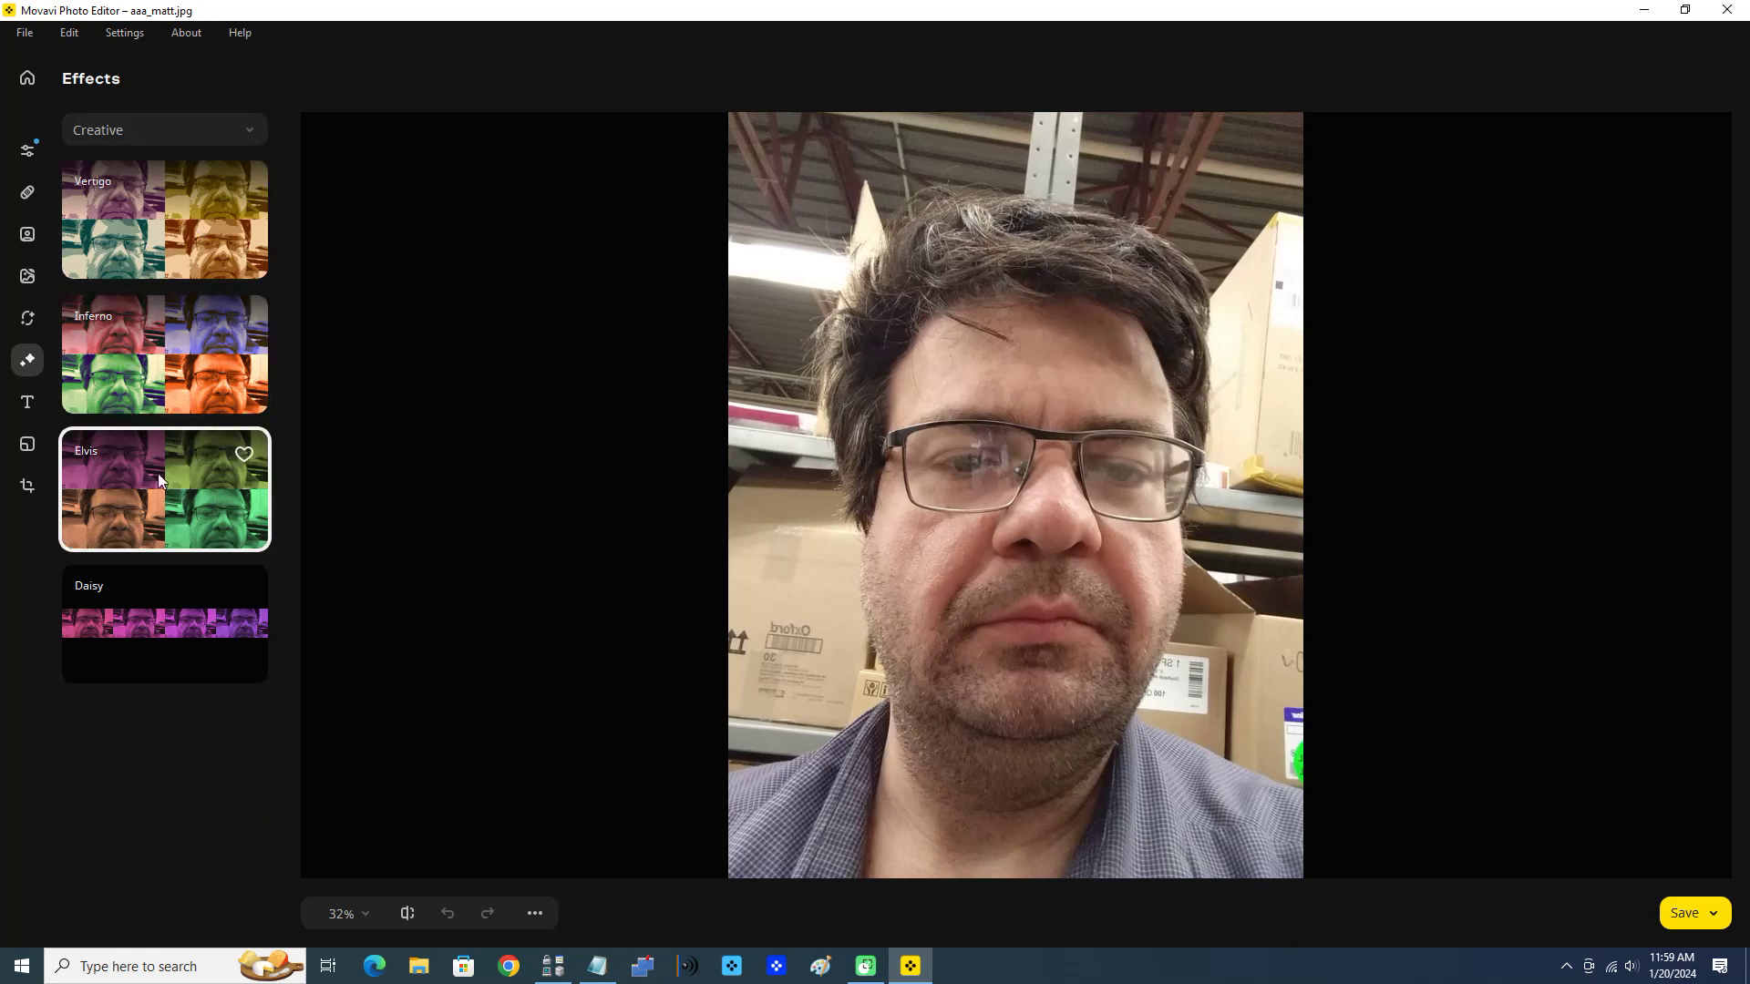
left_click(171, 500)
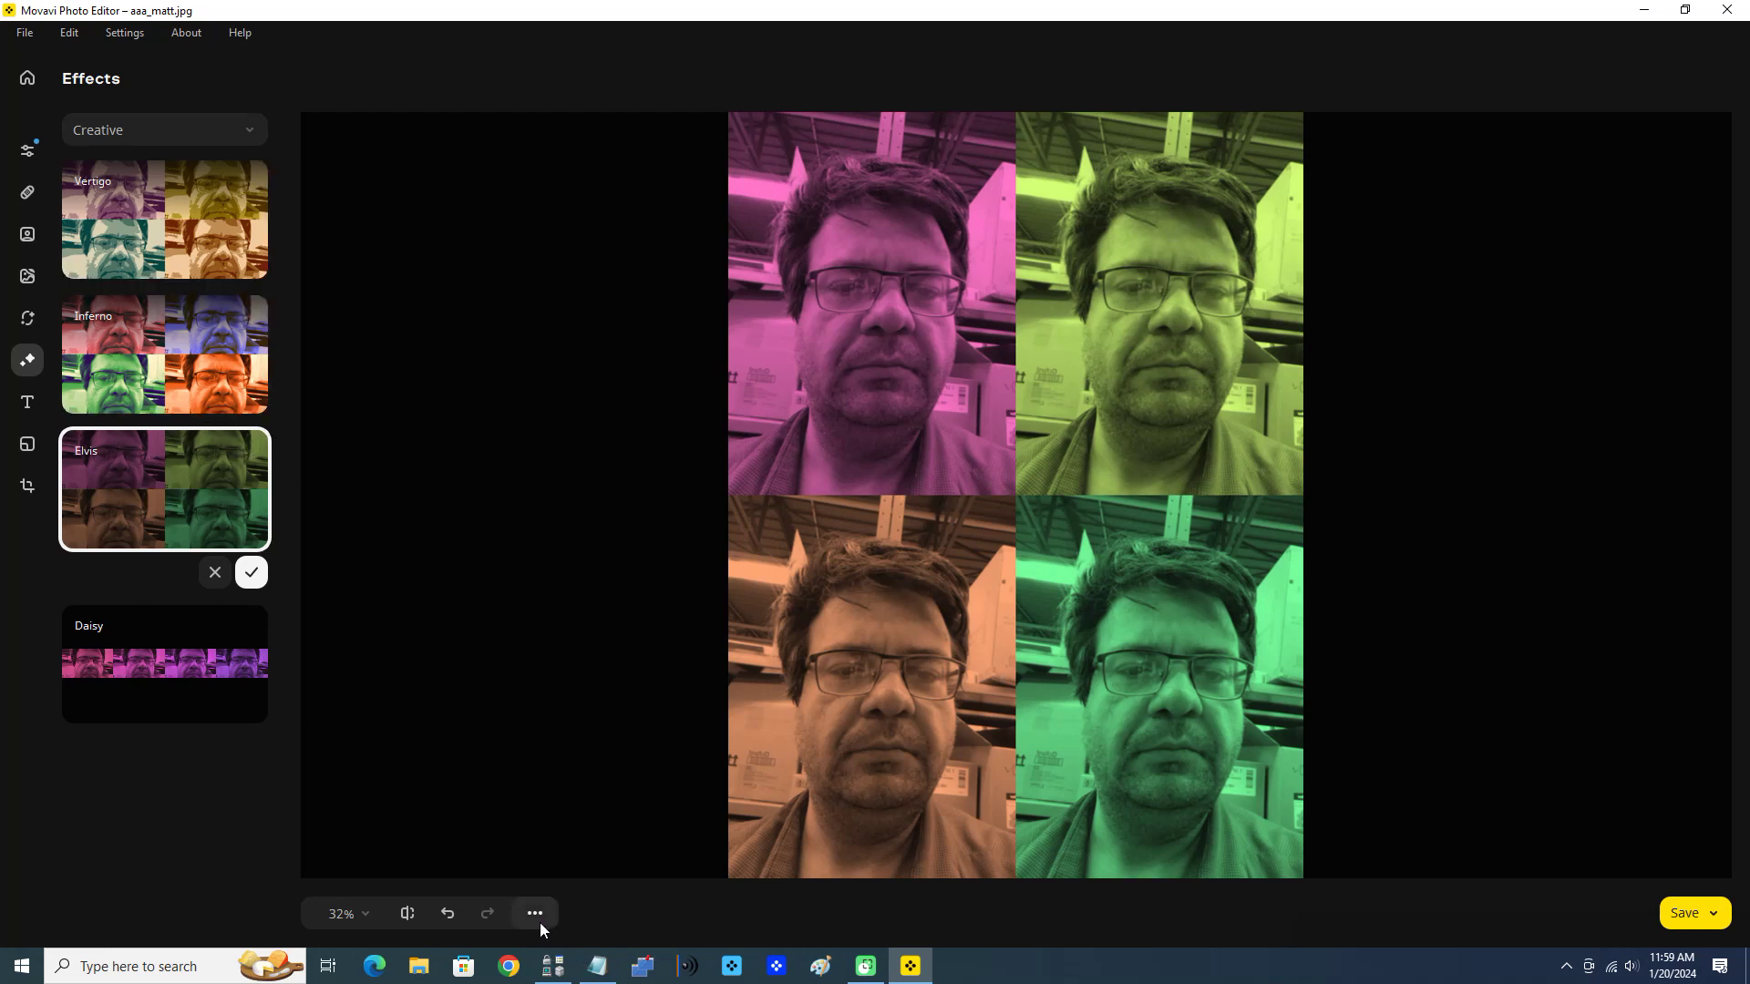
left_click(437, 923)
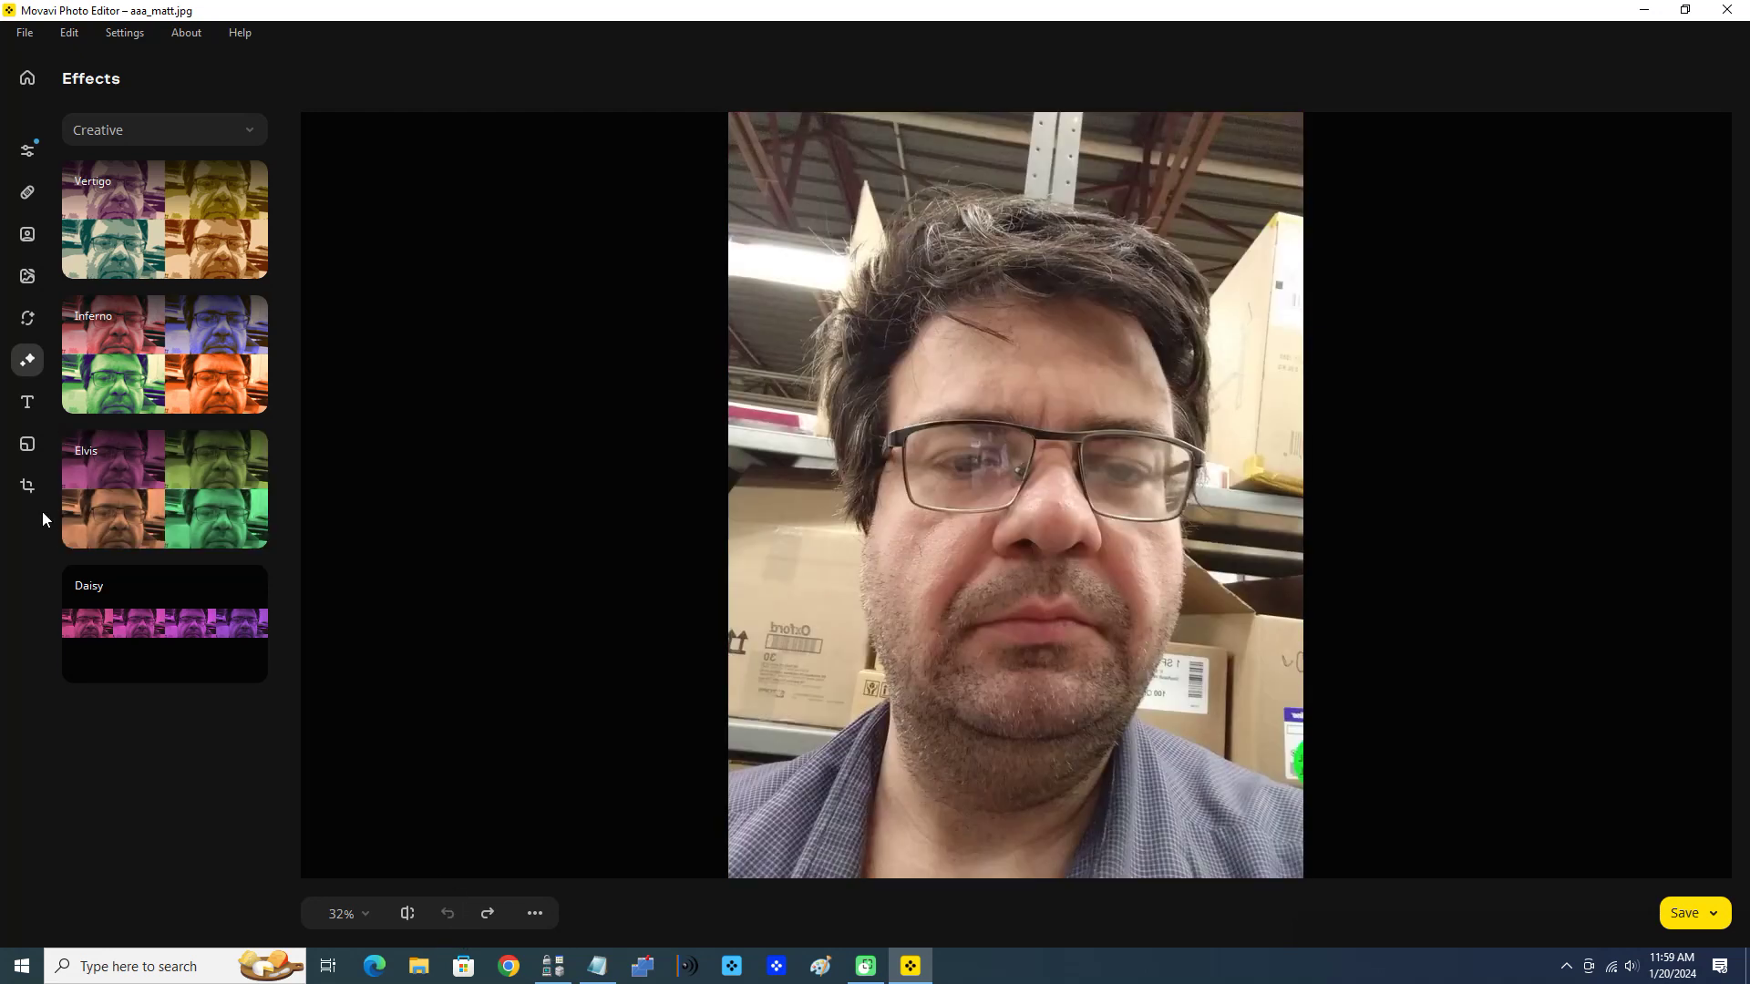
Check Caption and Picture in Picture, then show the Crop grid at 1944 × 2592, Original ratio
left_click(29, 402)
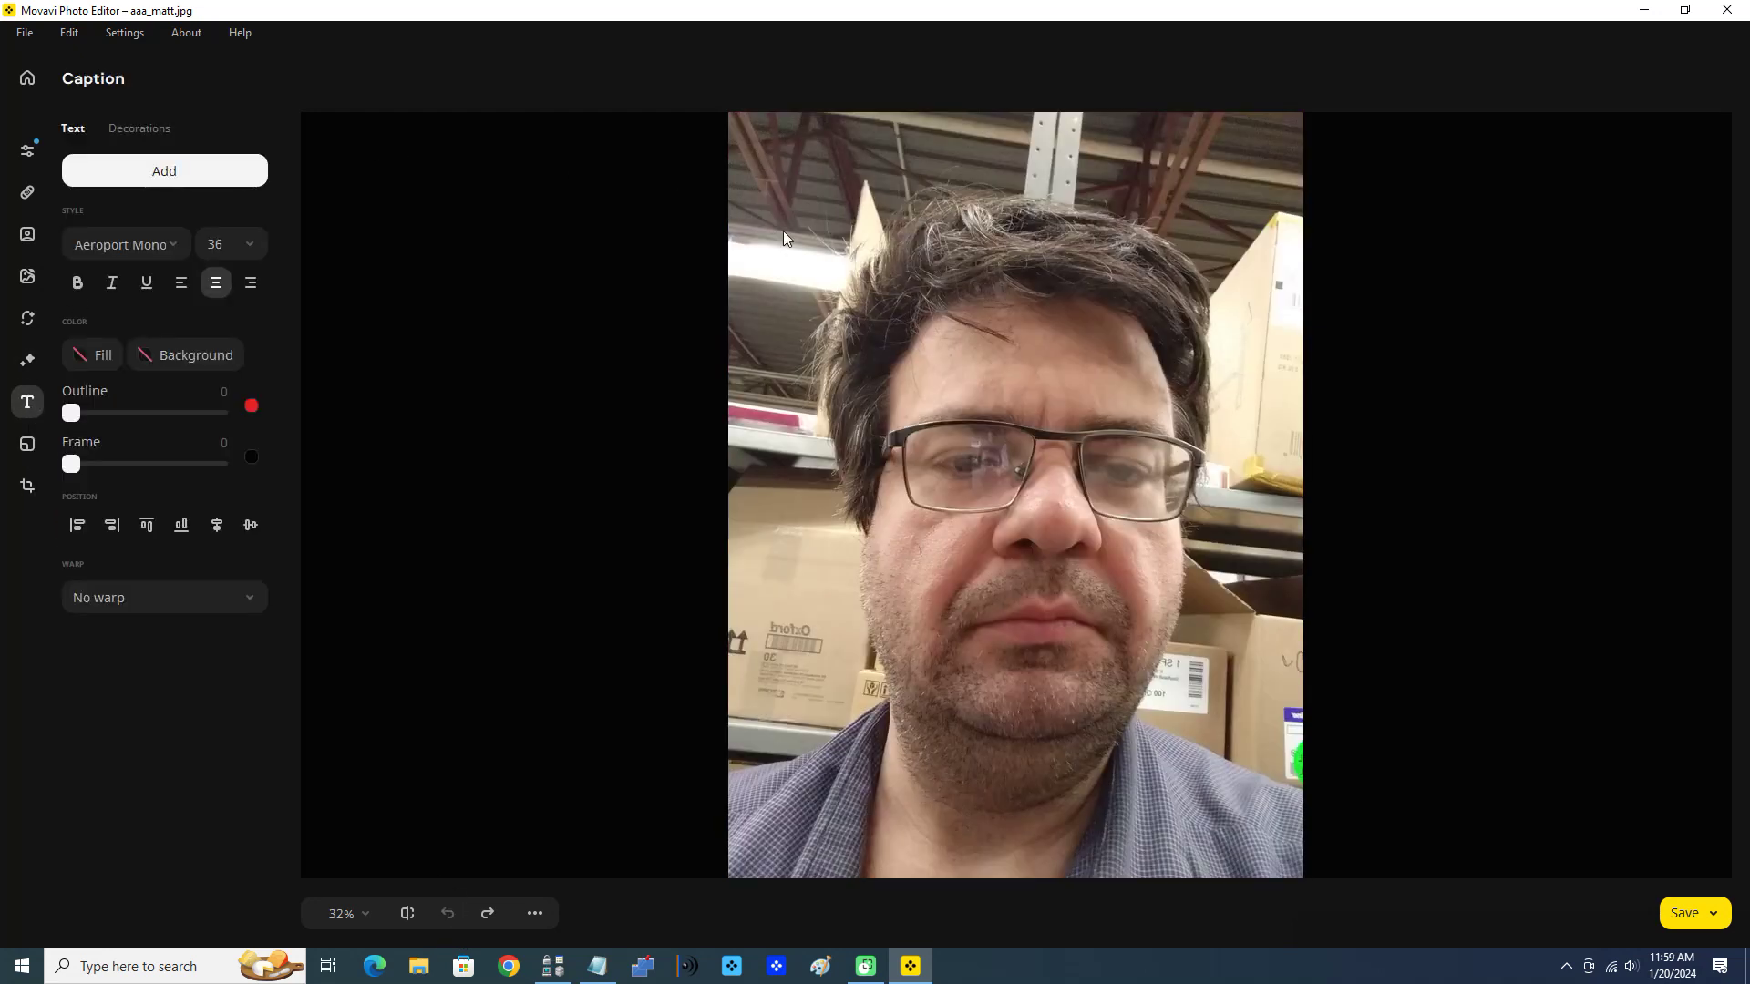
left_click(29, 445)
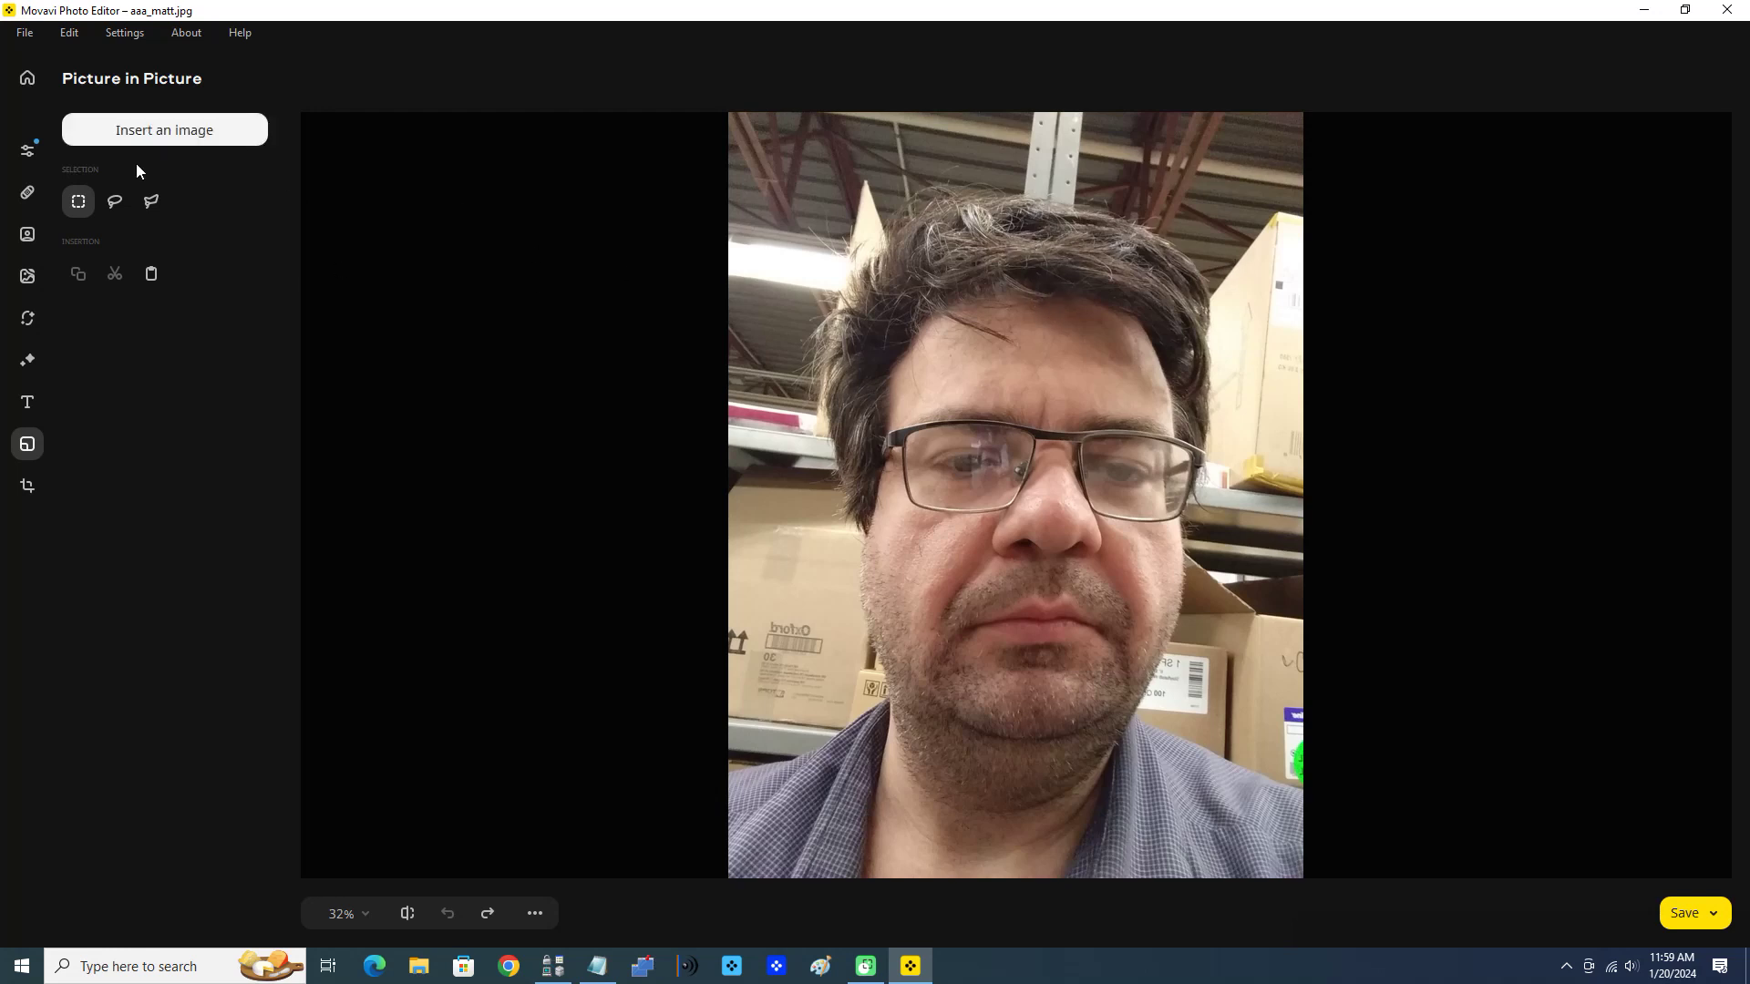
left_click(25, 488)
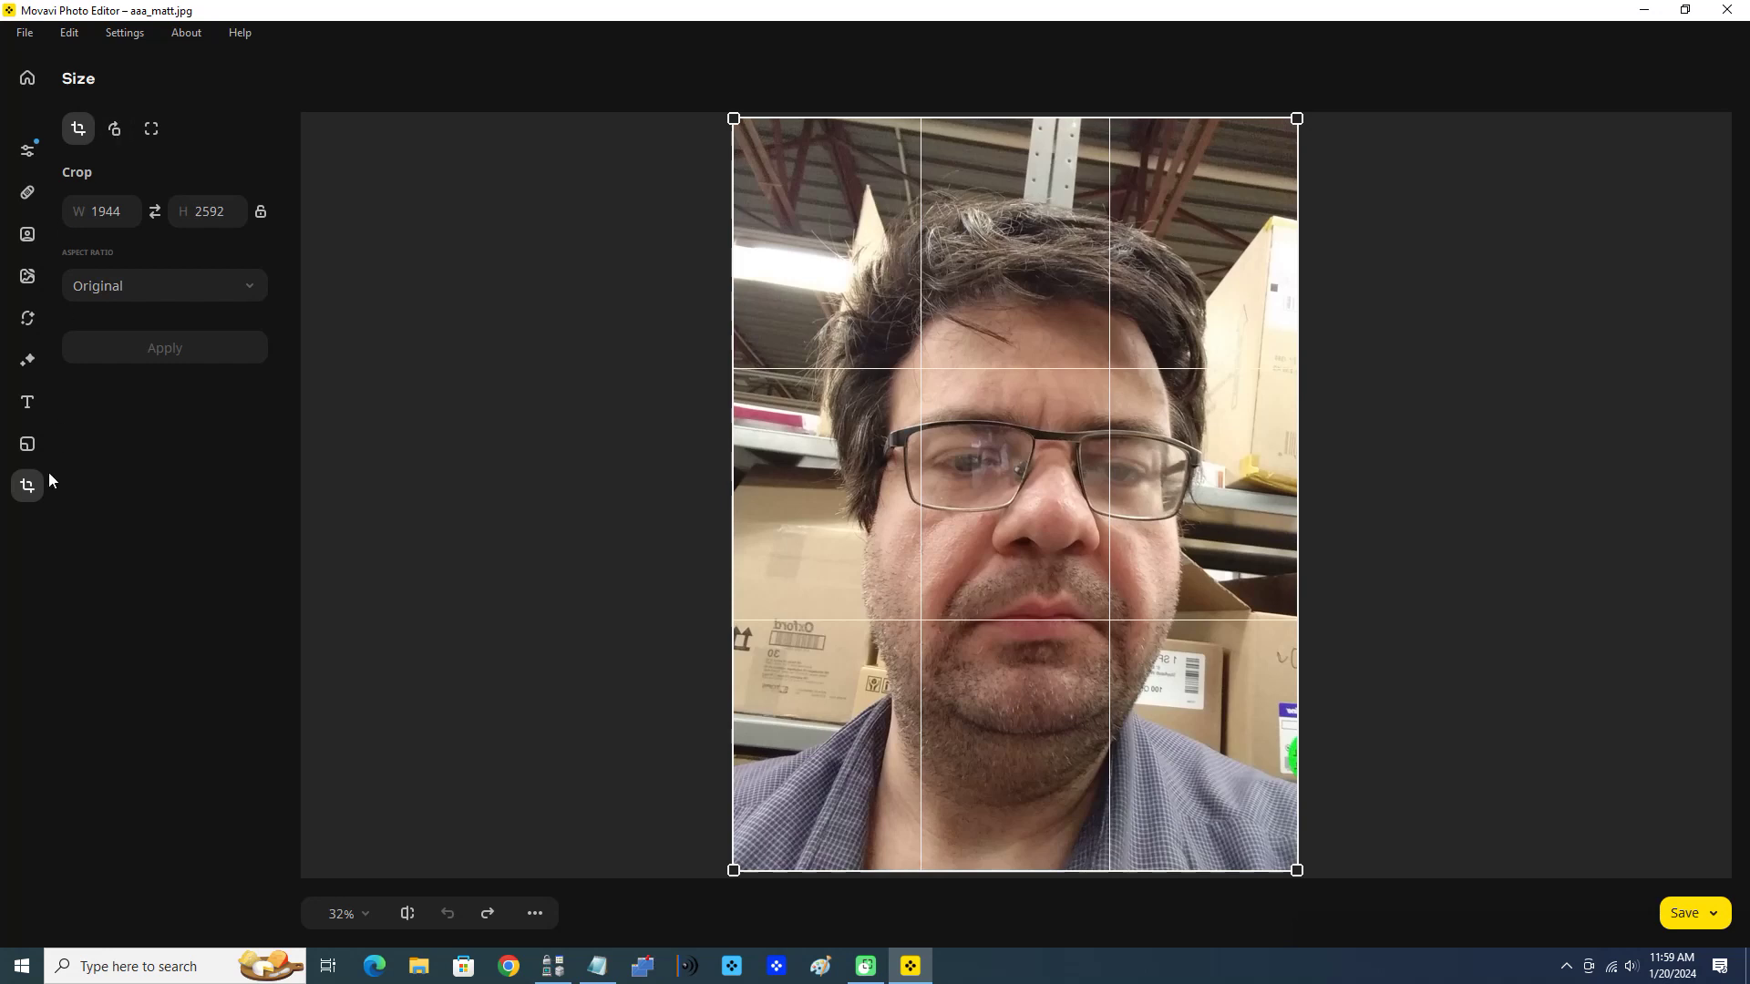
left_click(187, 33)
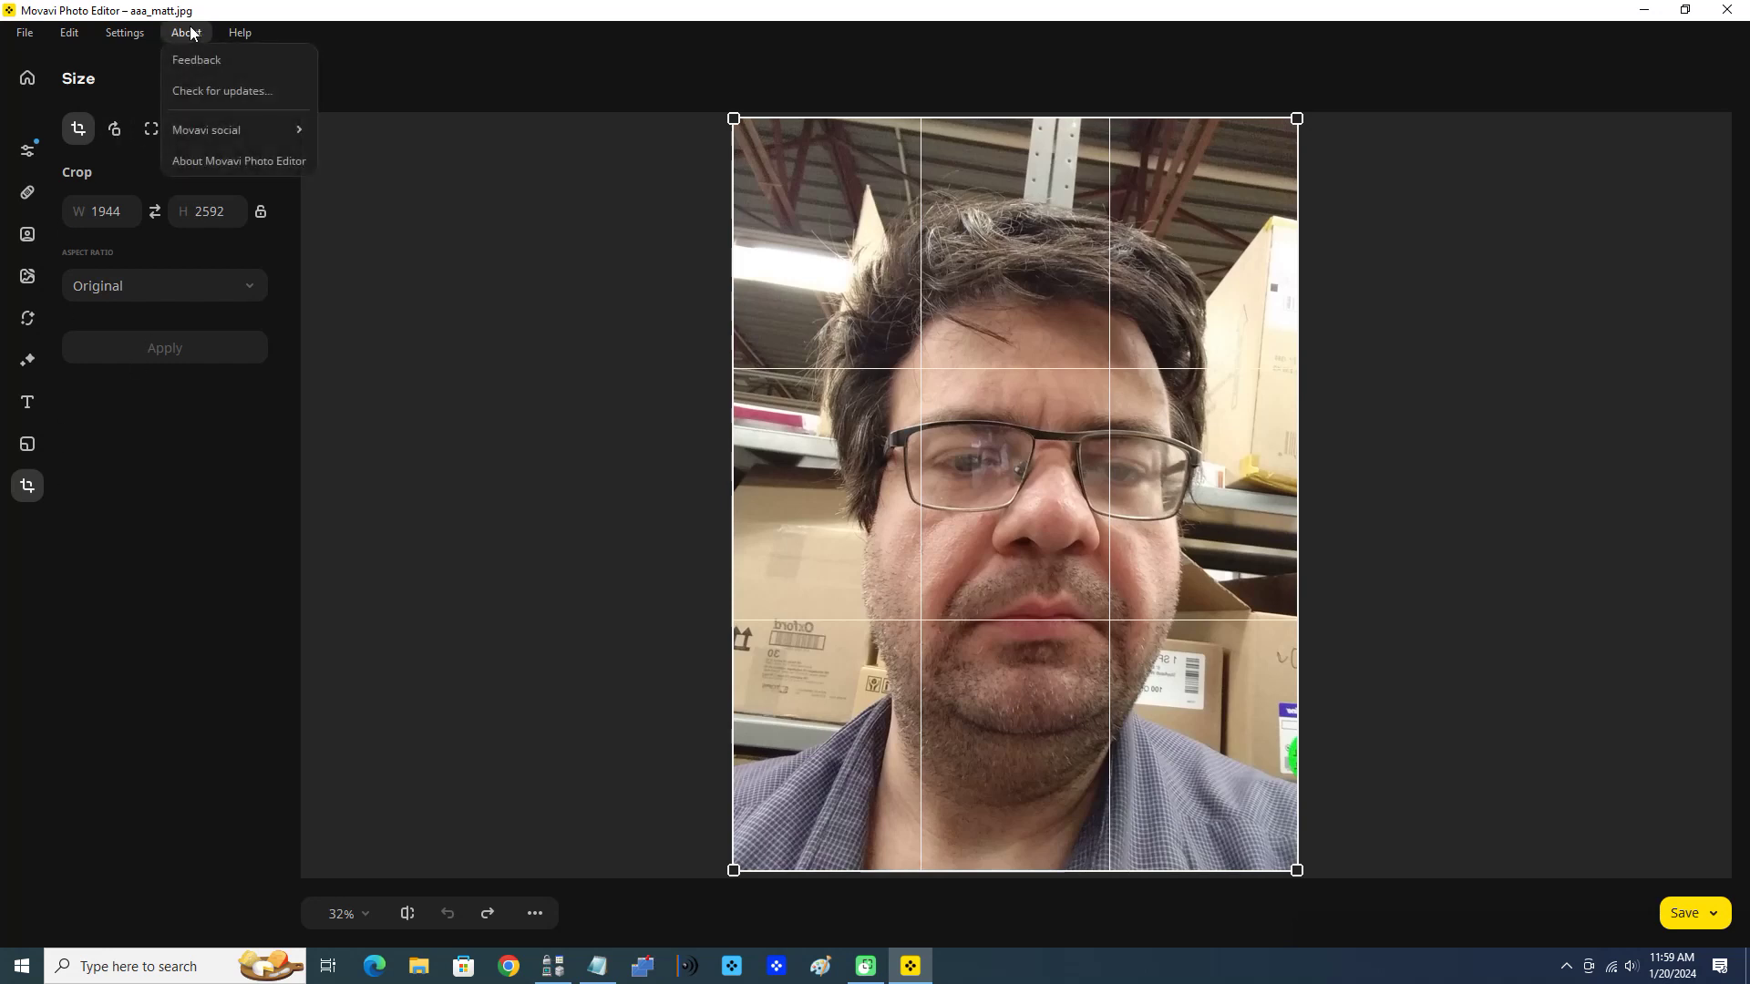
left_click(232, 161)
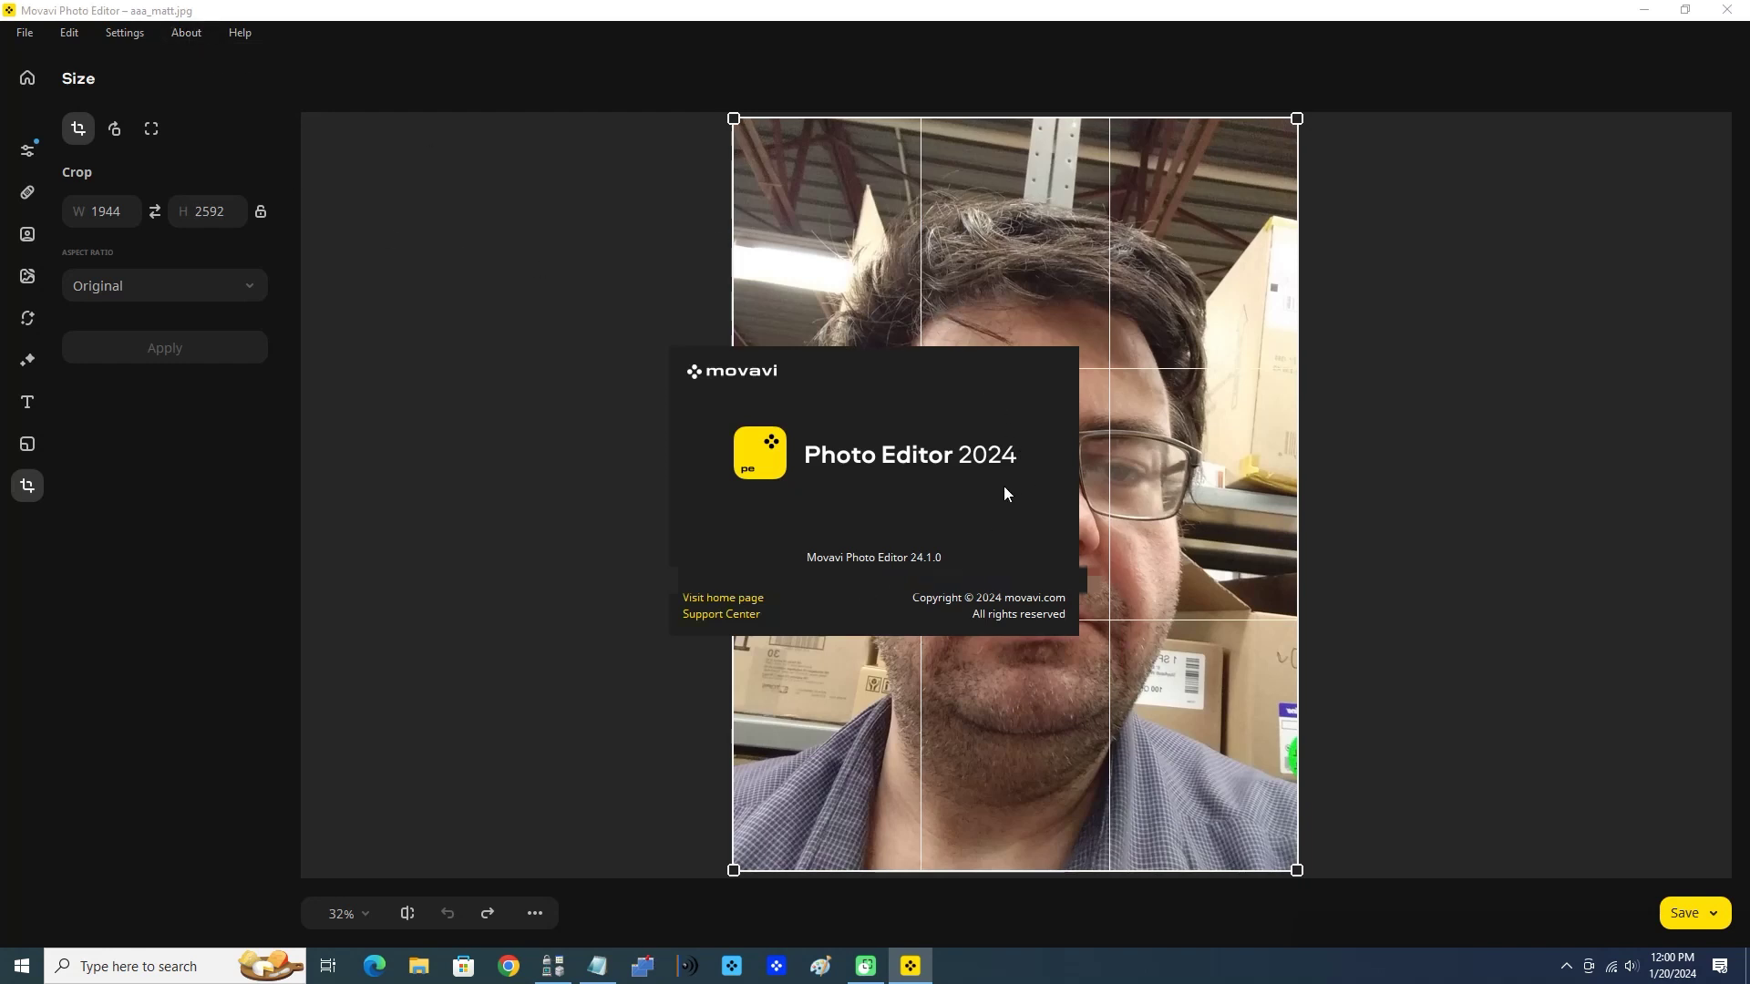
left_click(587, 453)
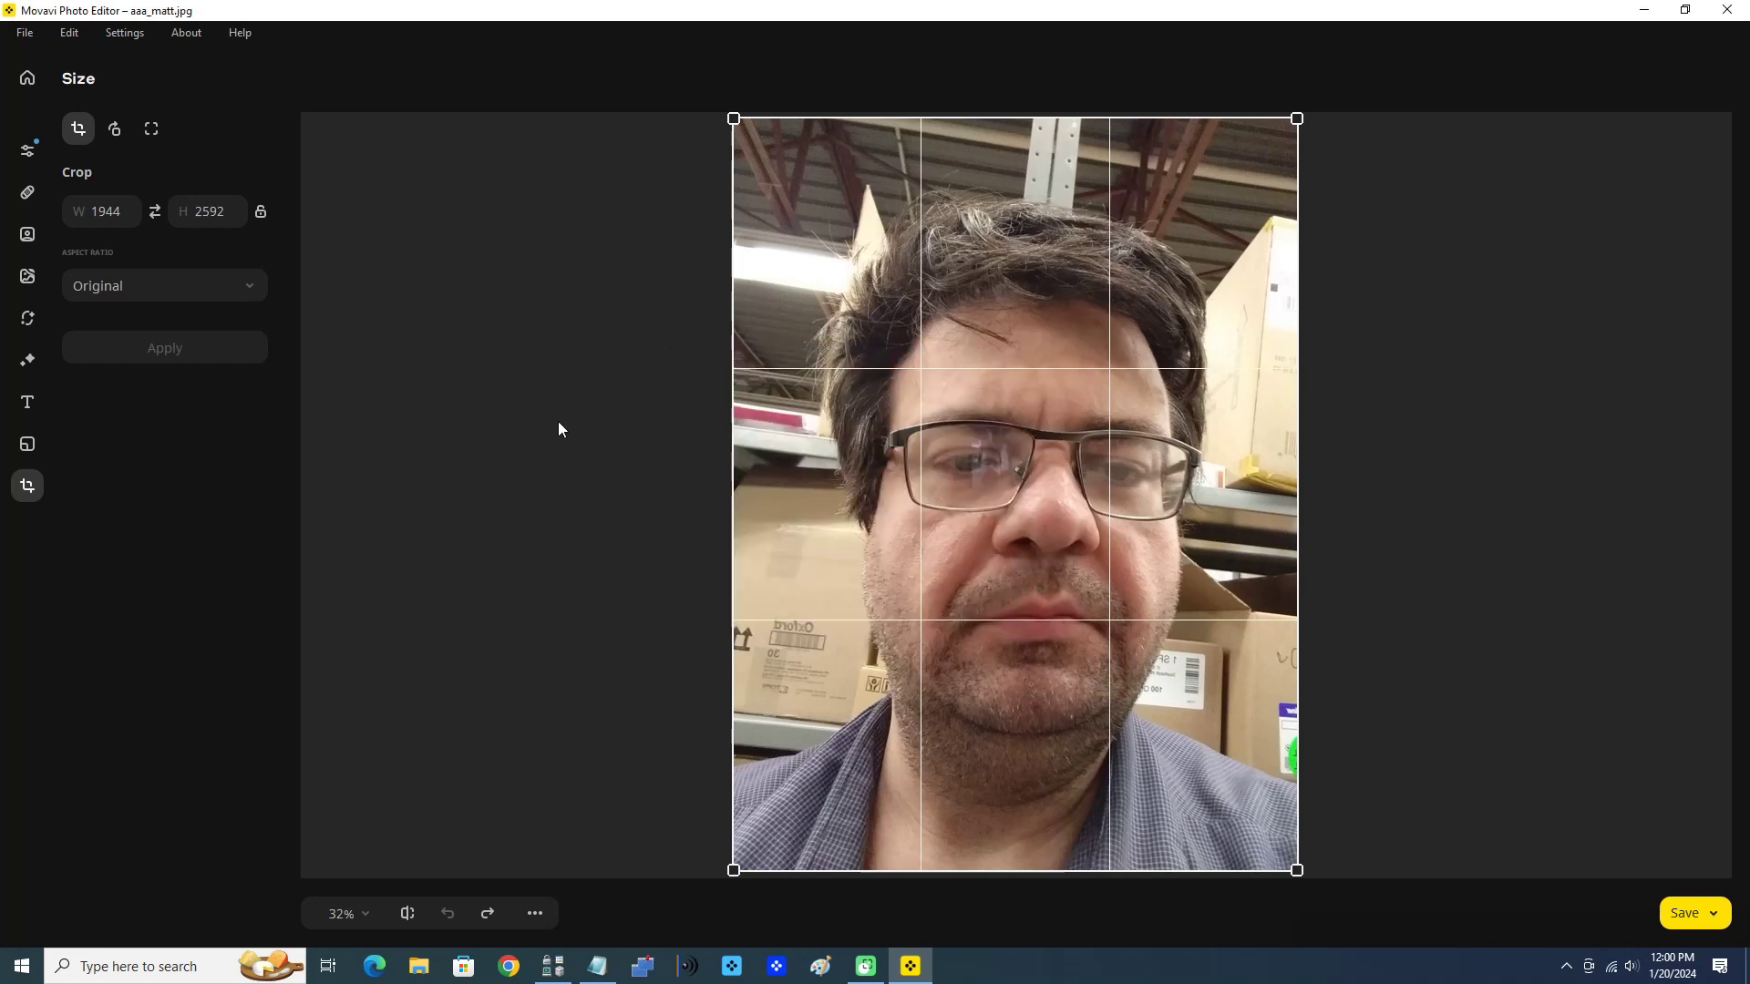
left_click(175, 35)
mouse_move(244, 34)
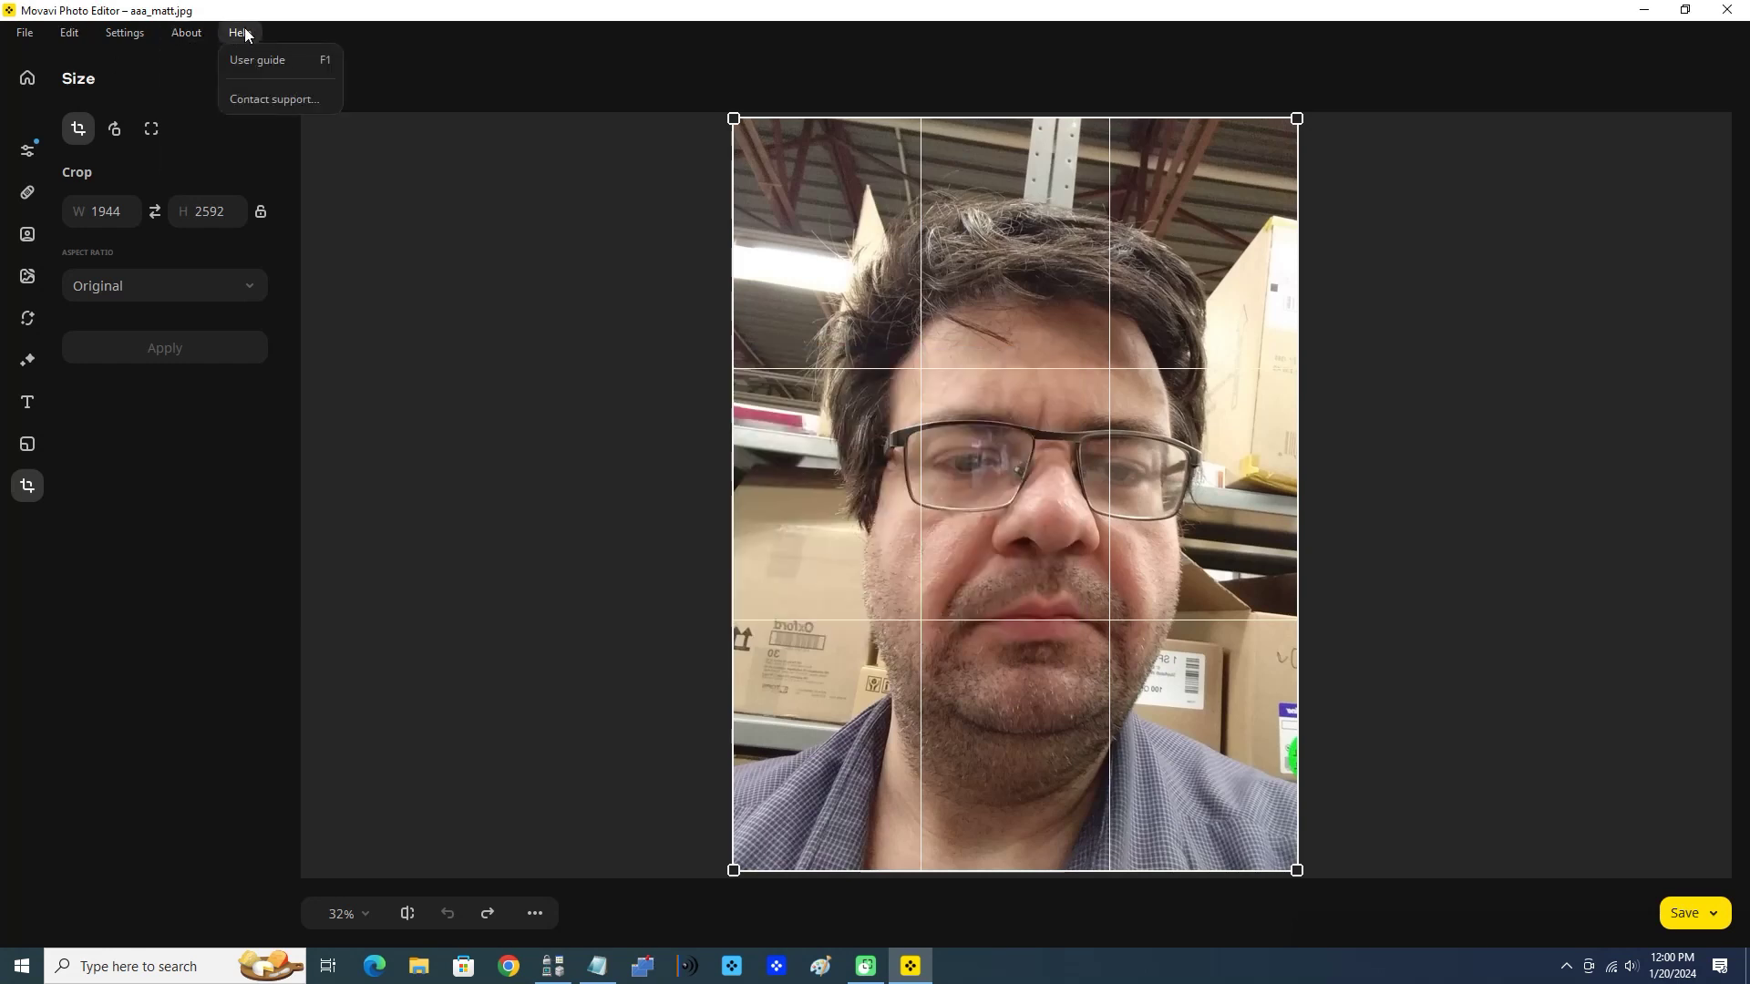
mouse_move(186, 33)
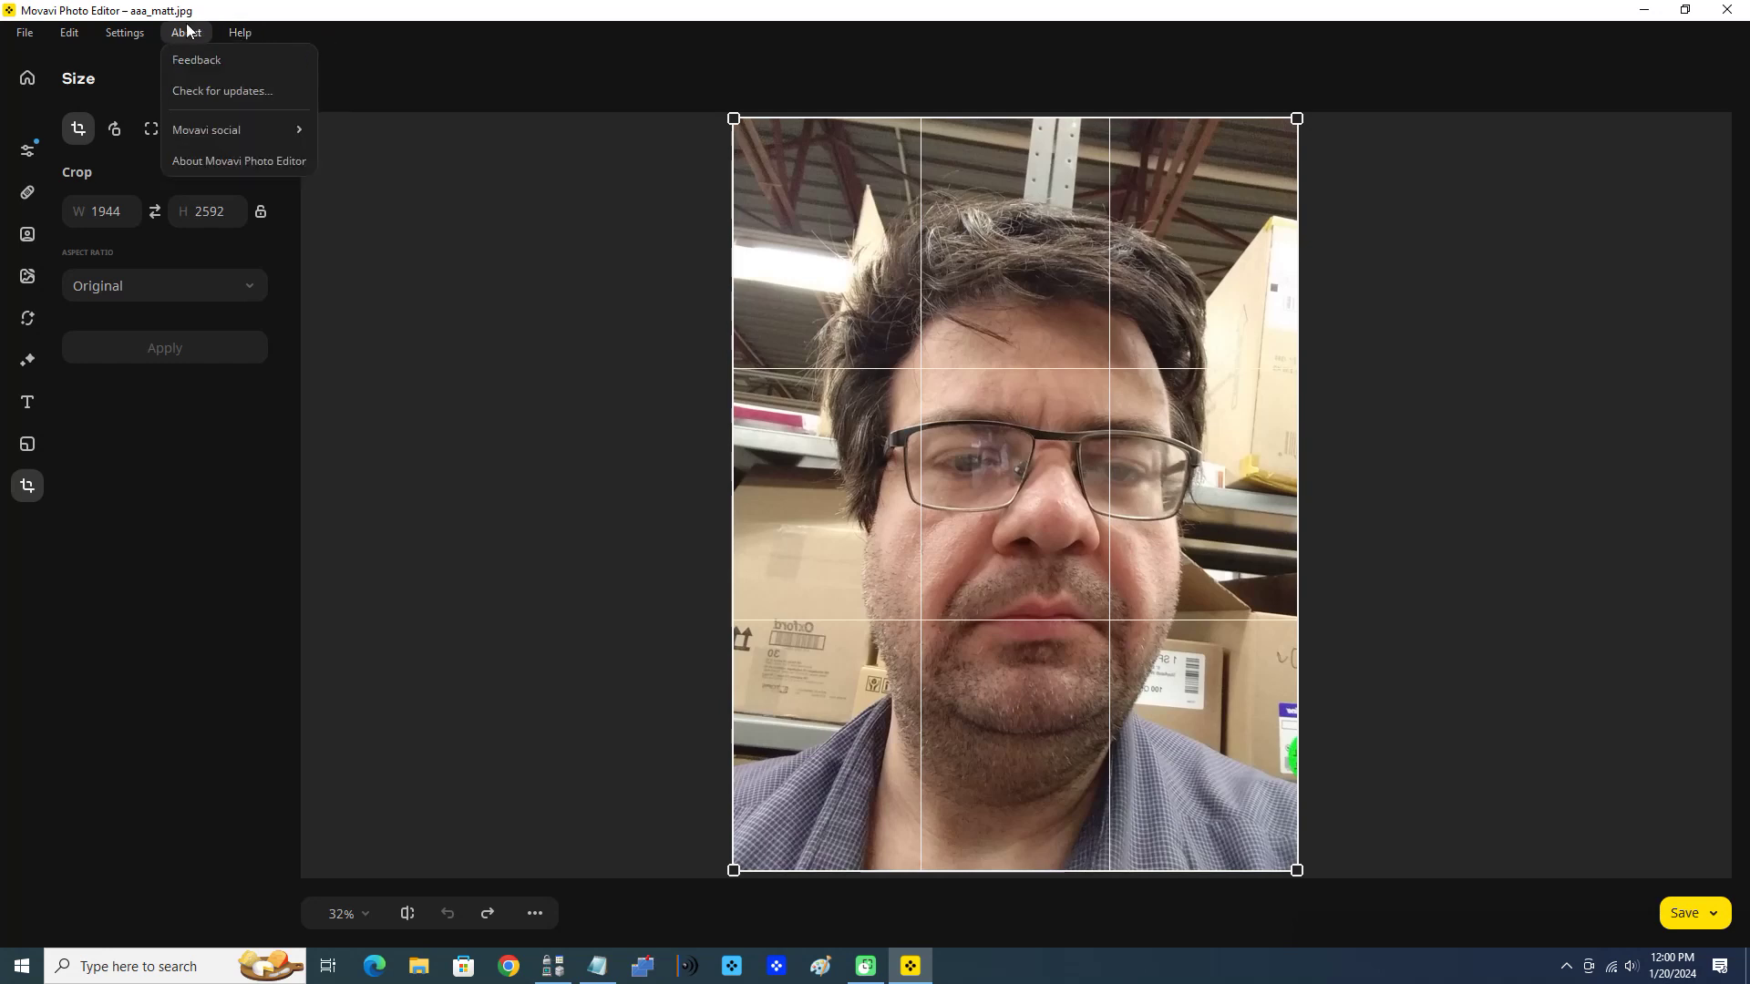
left_click(89, 494)
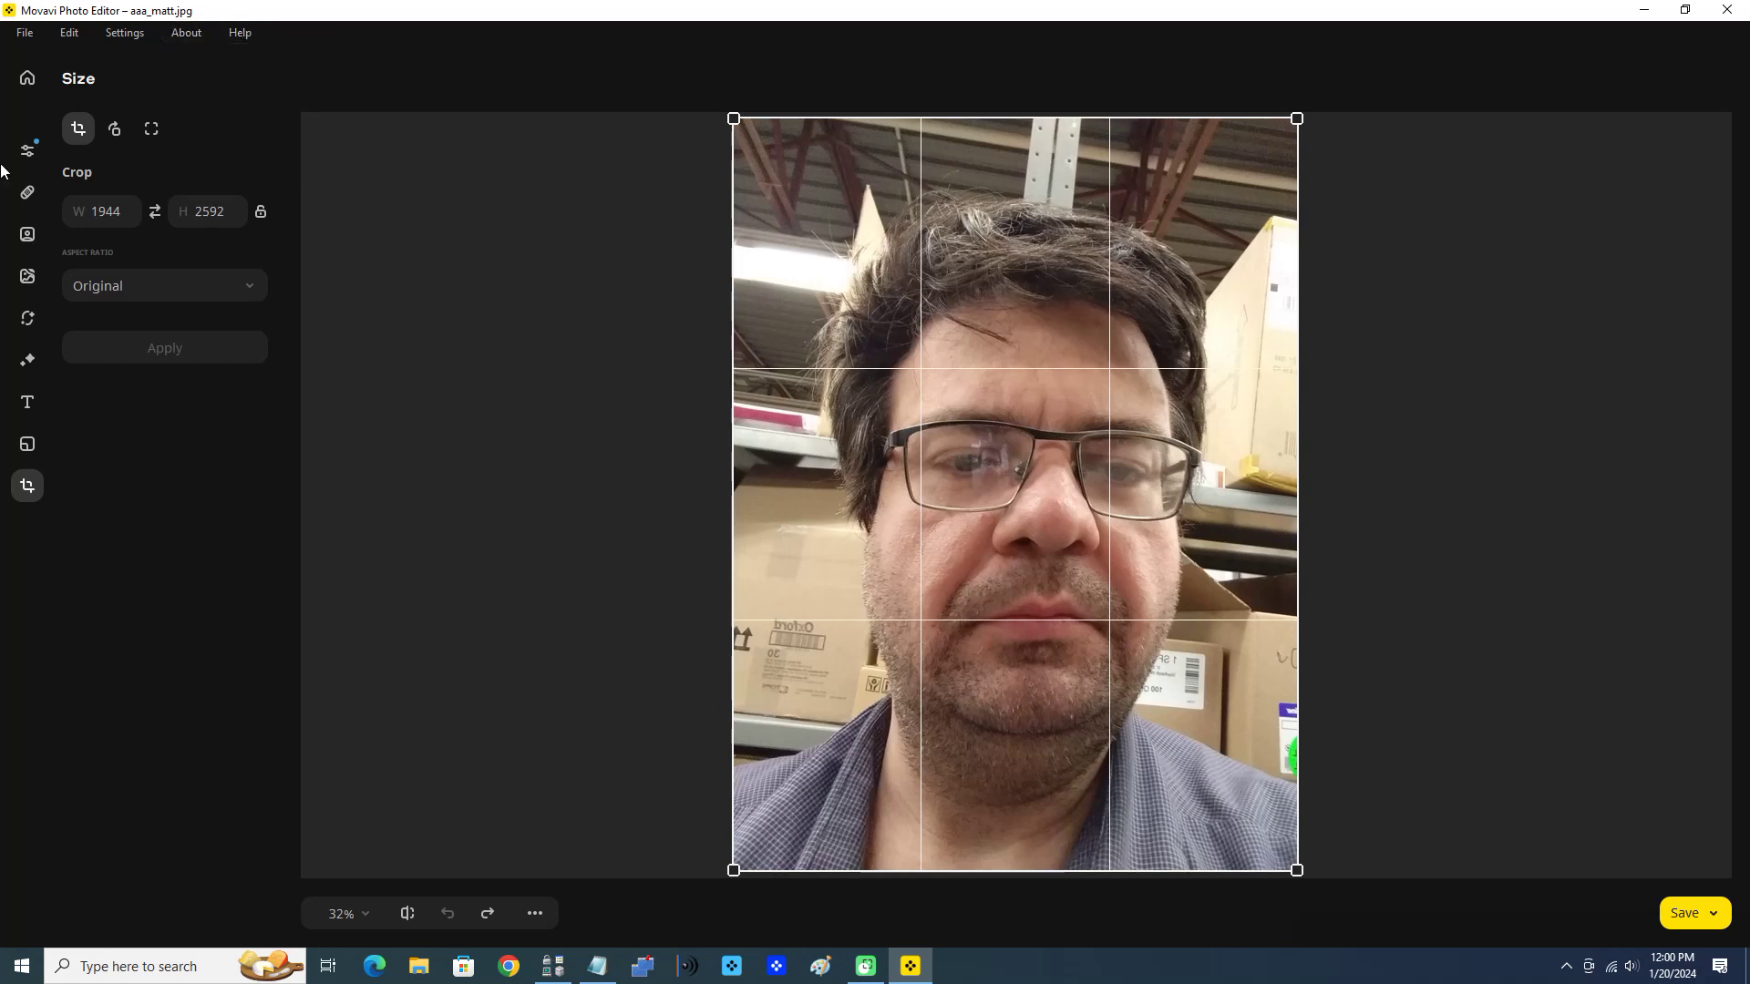
left_click(25, 31)
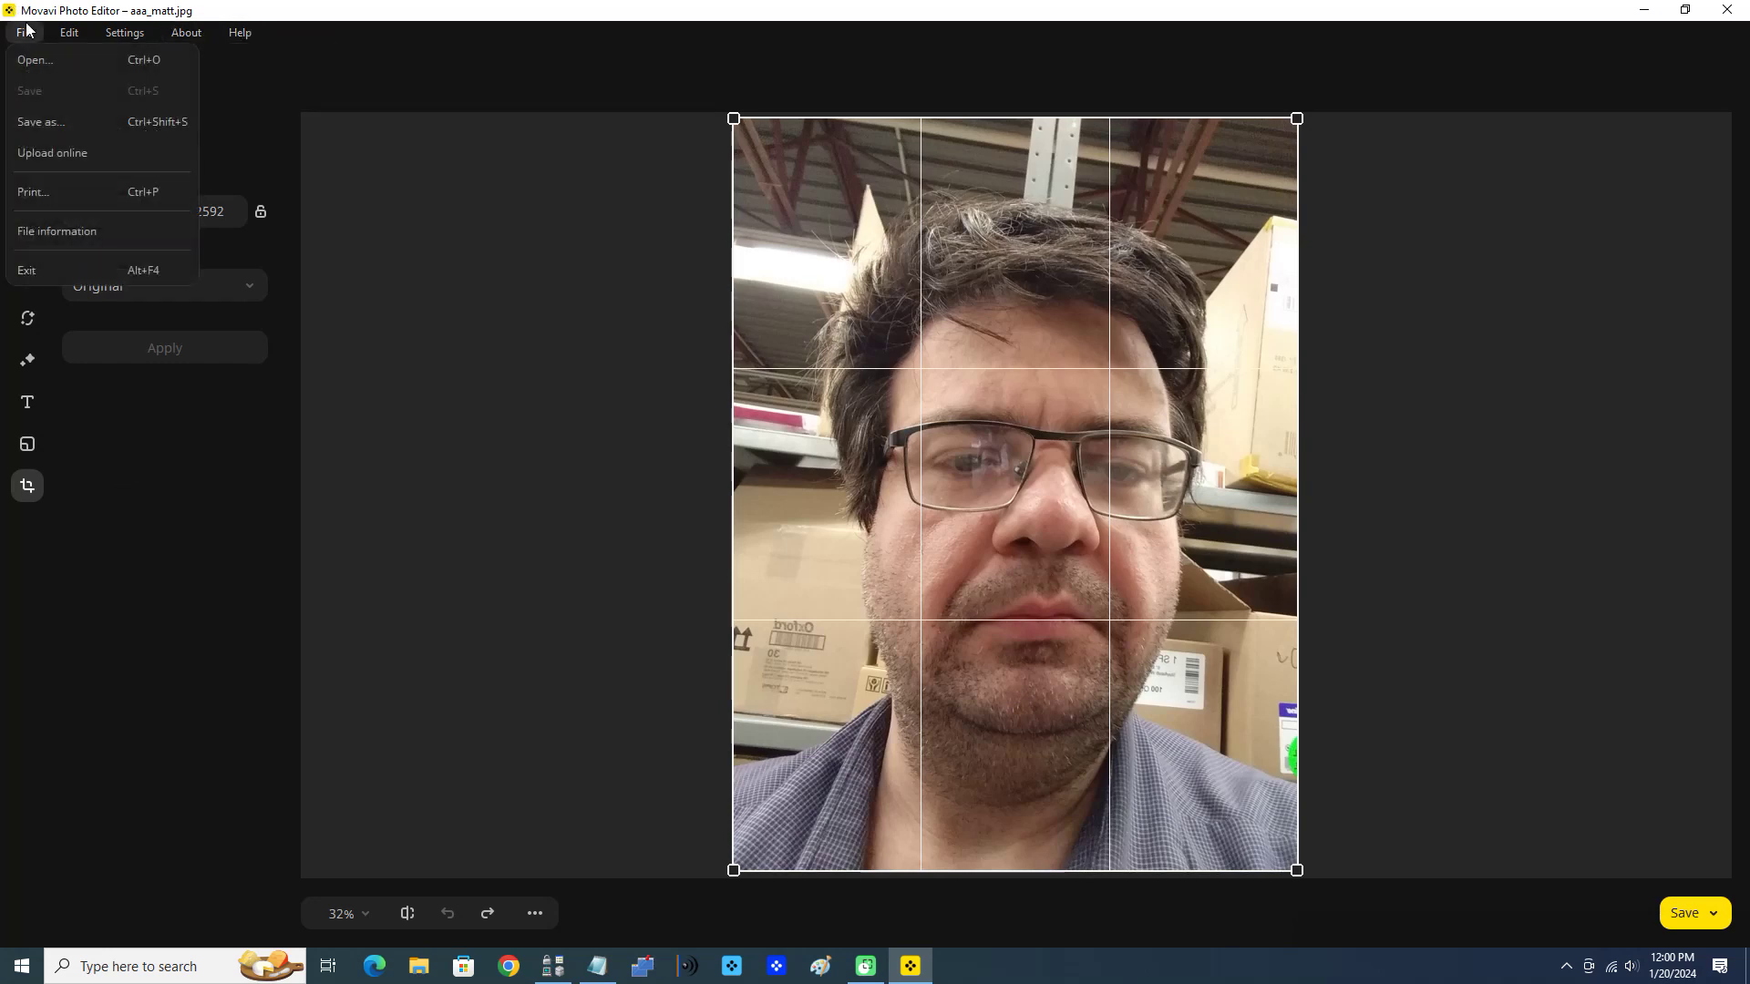
left_click(95, 237)
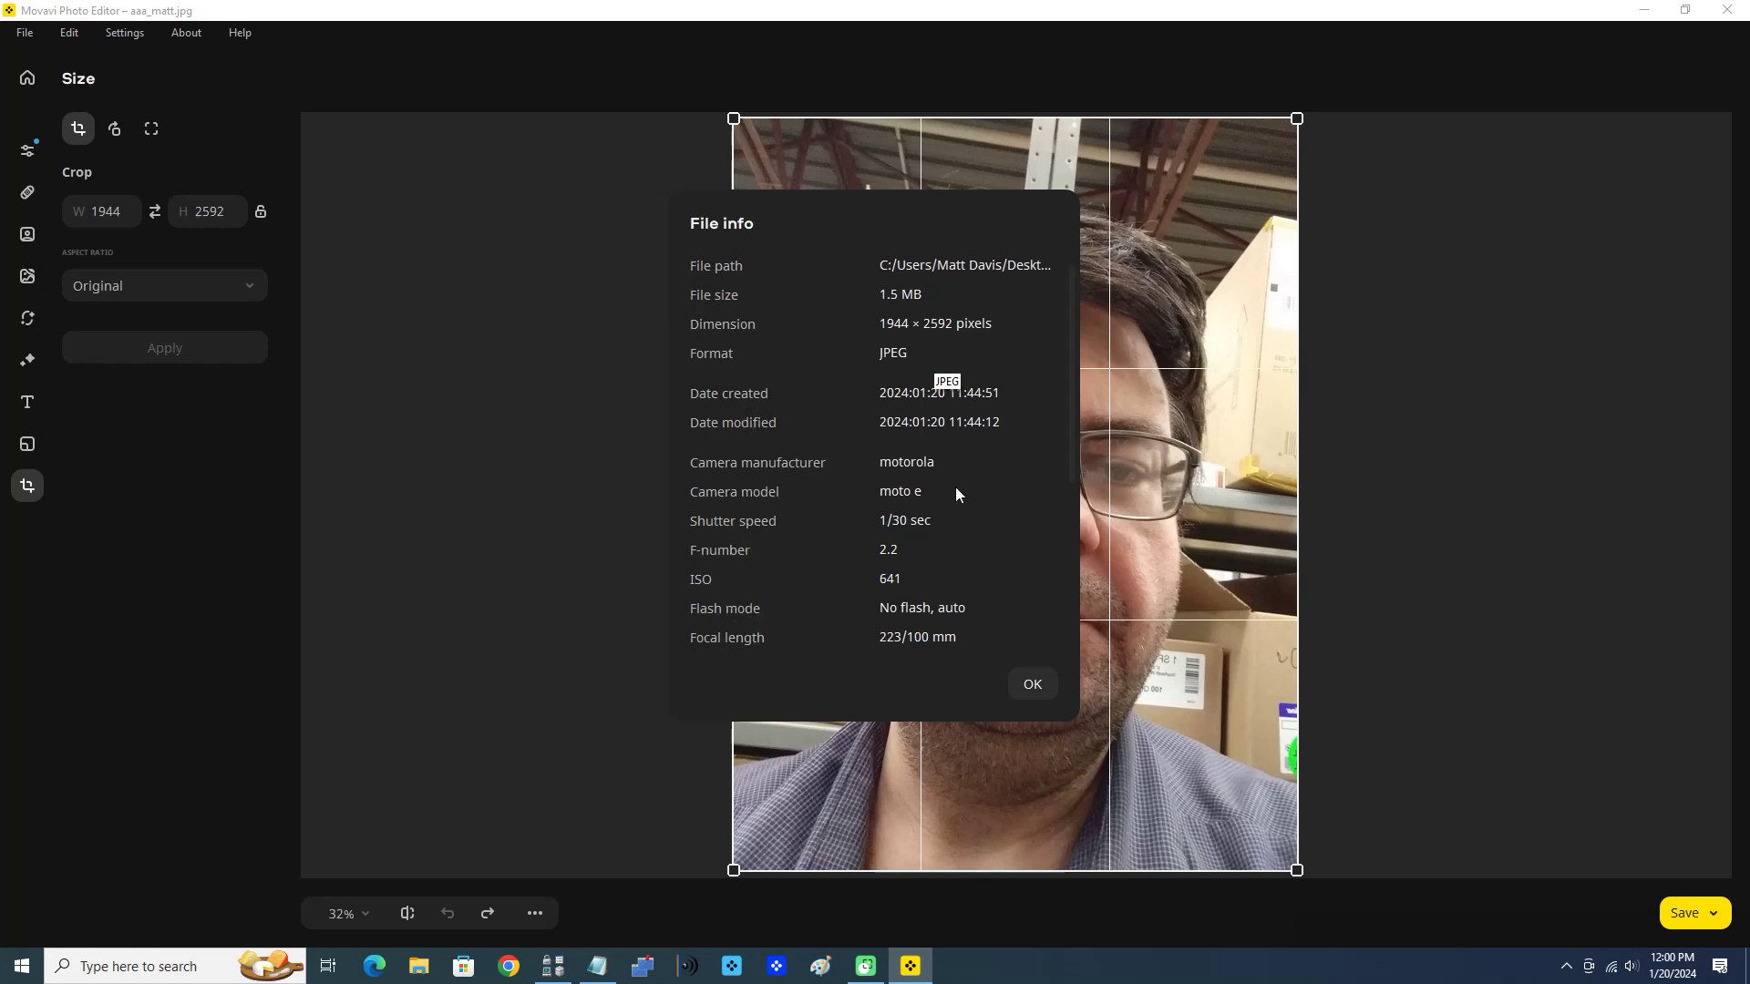
left_click(1030, 690)
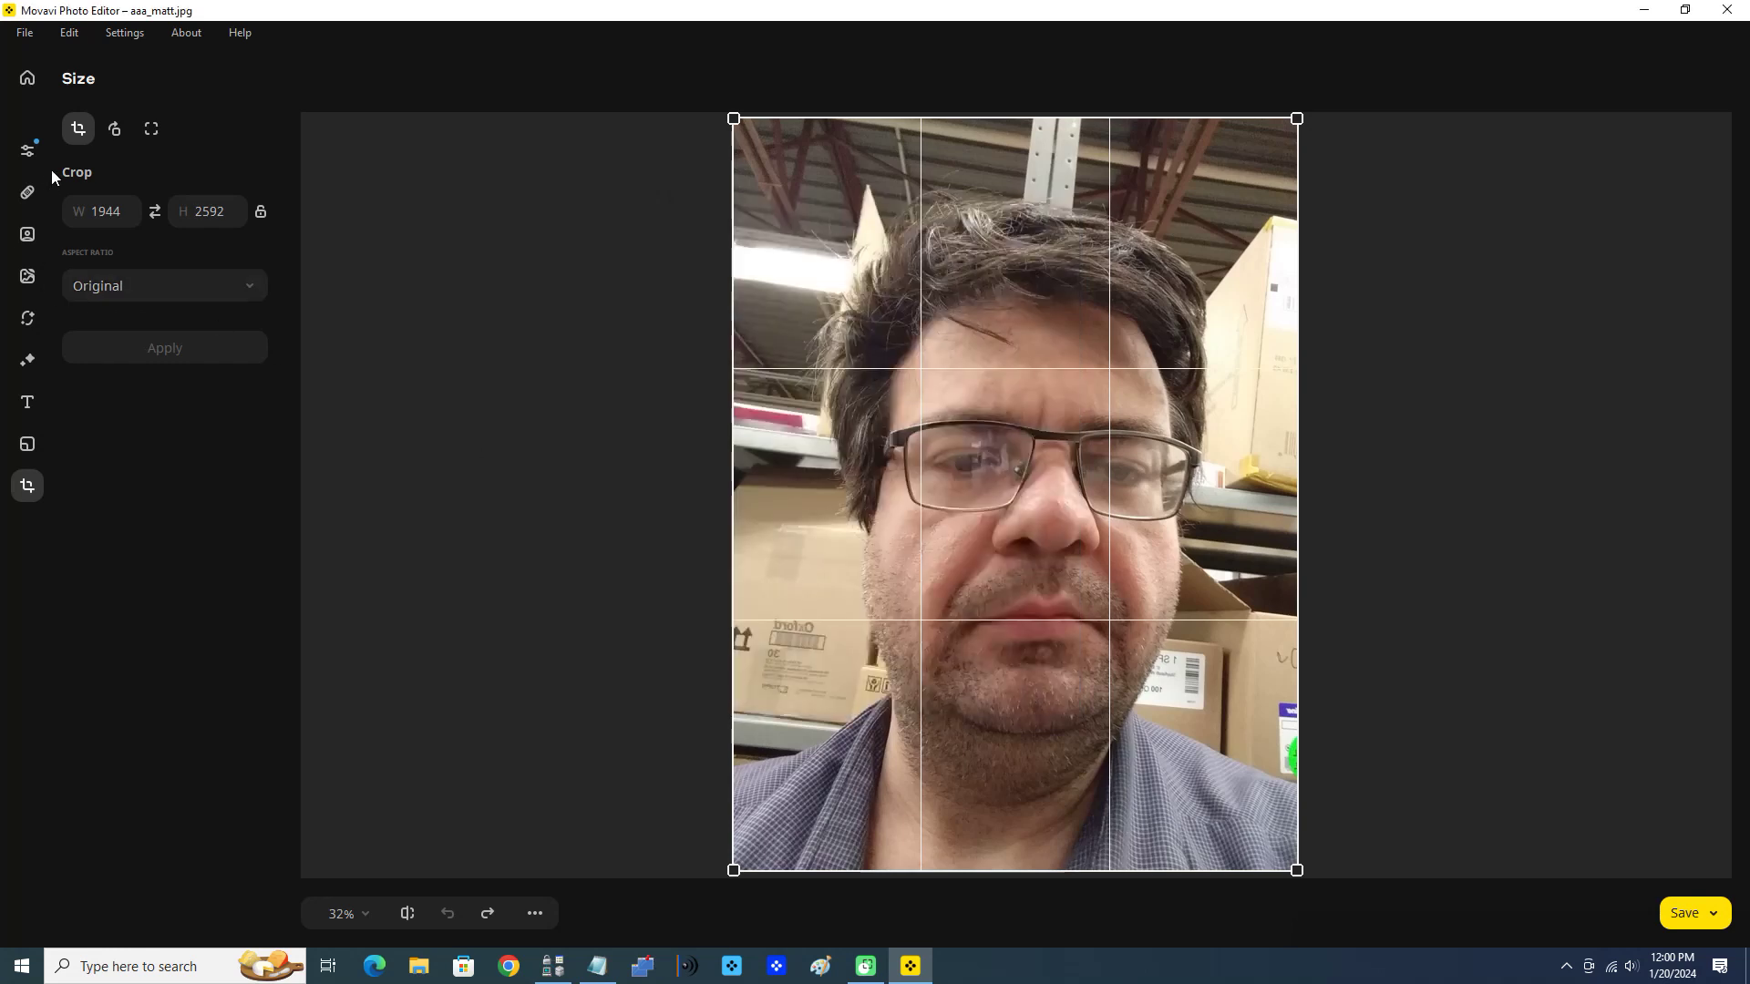
left_click(141, 41)
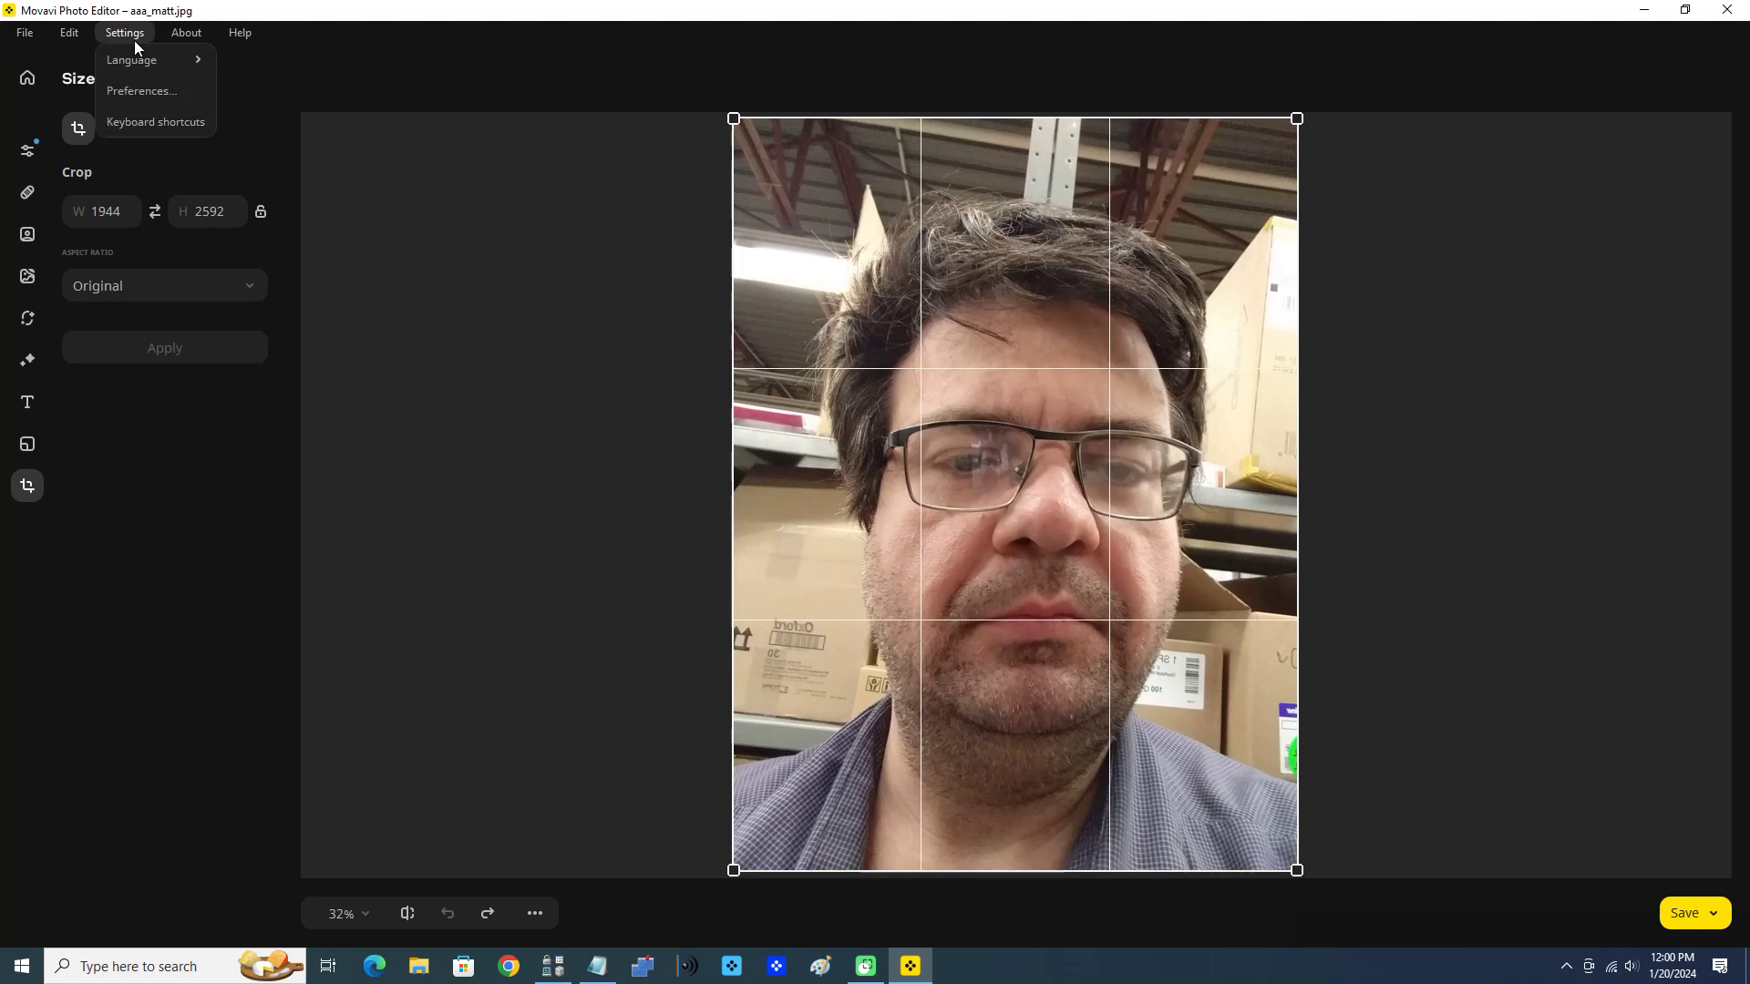
mouse_move(193, 36)
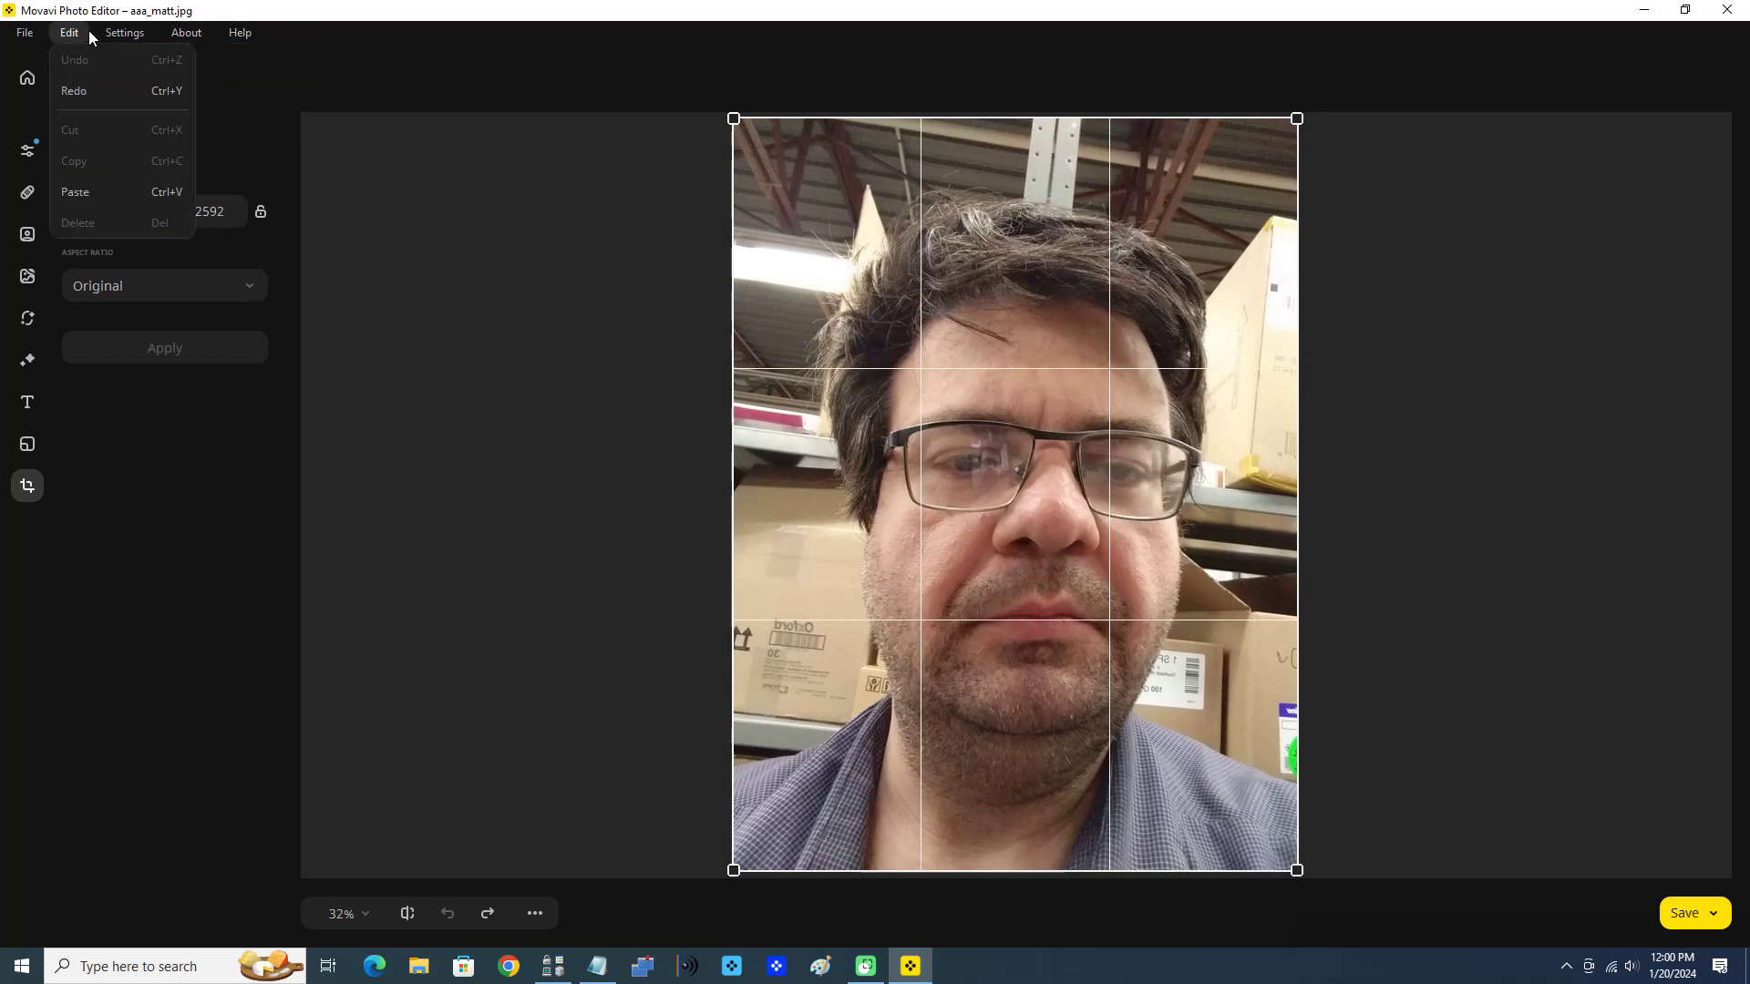
mouse_move(123, 46)
left_click(144, 90)
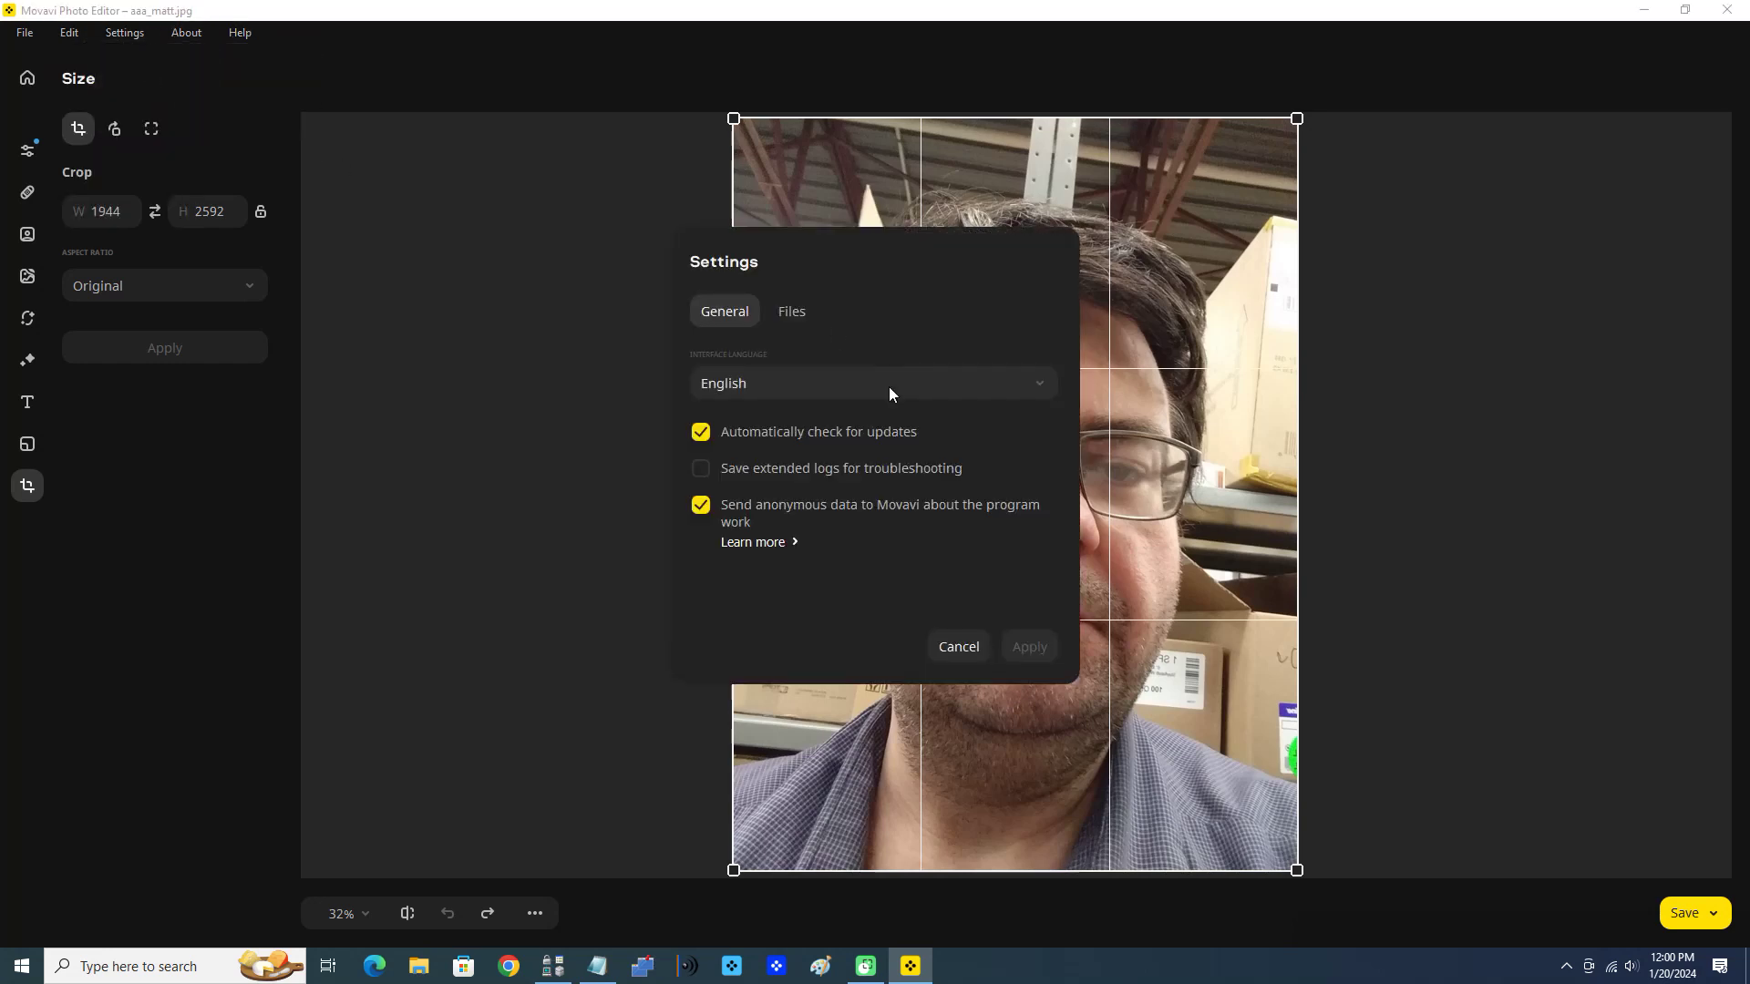
left_click(957, 647)
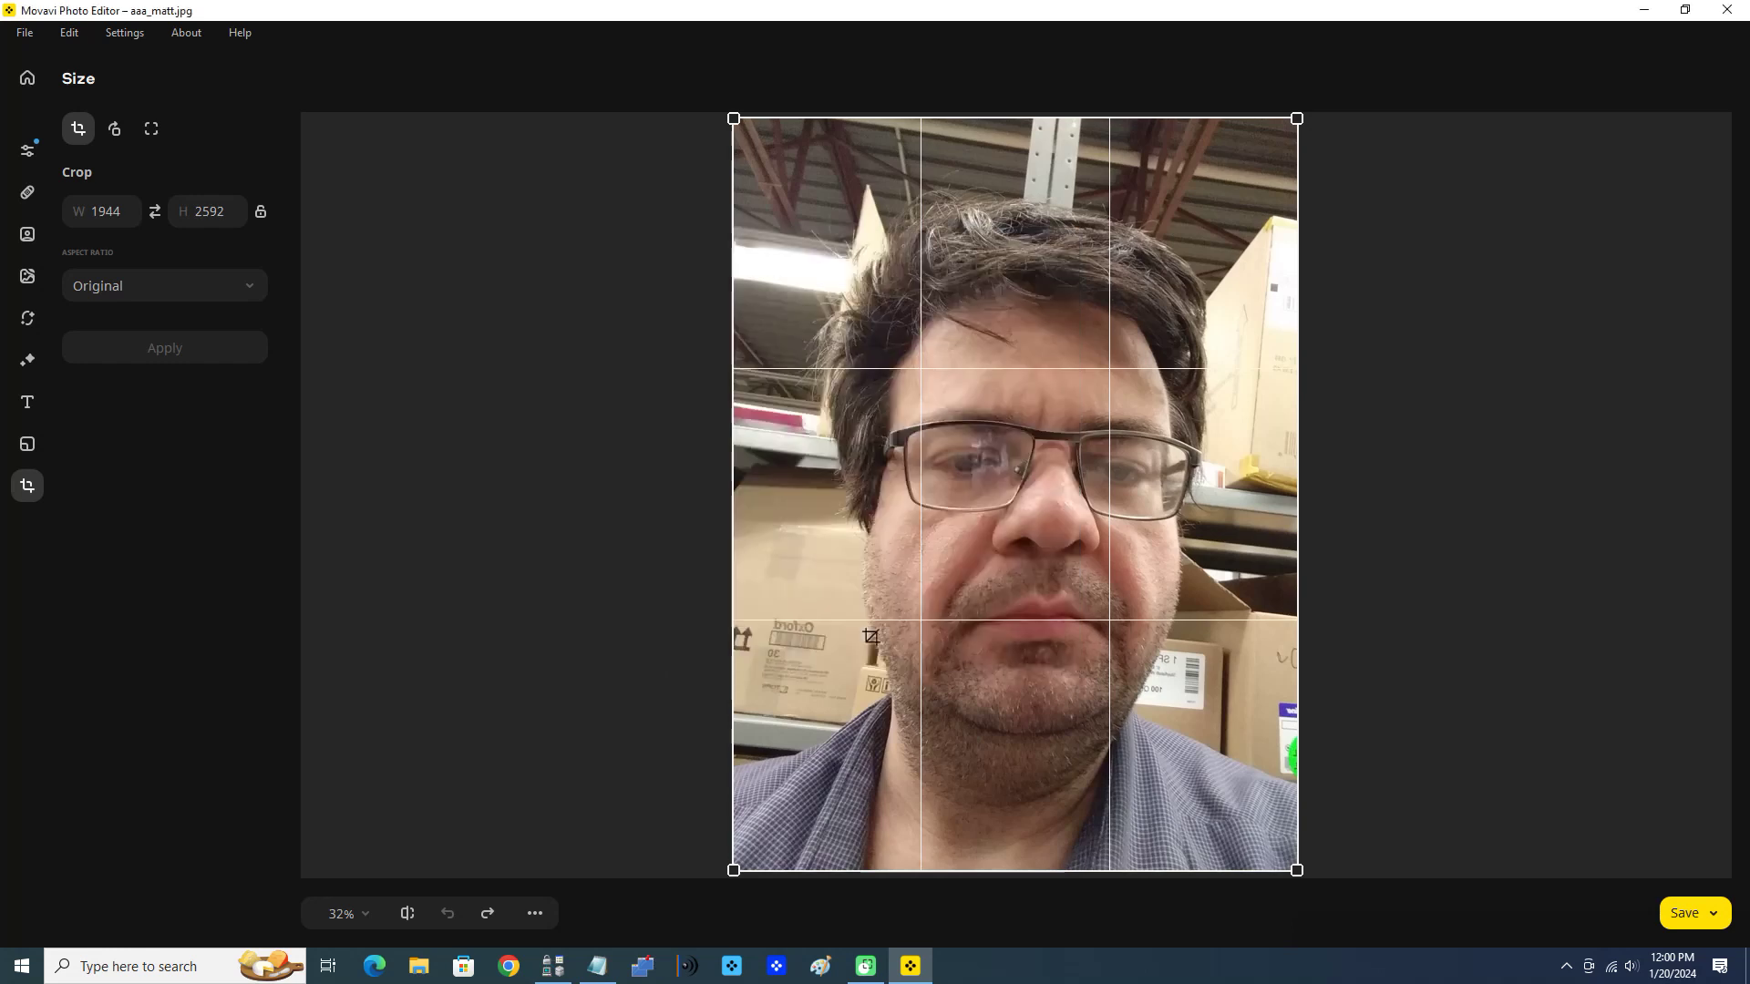
left_click(142, 41)
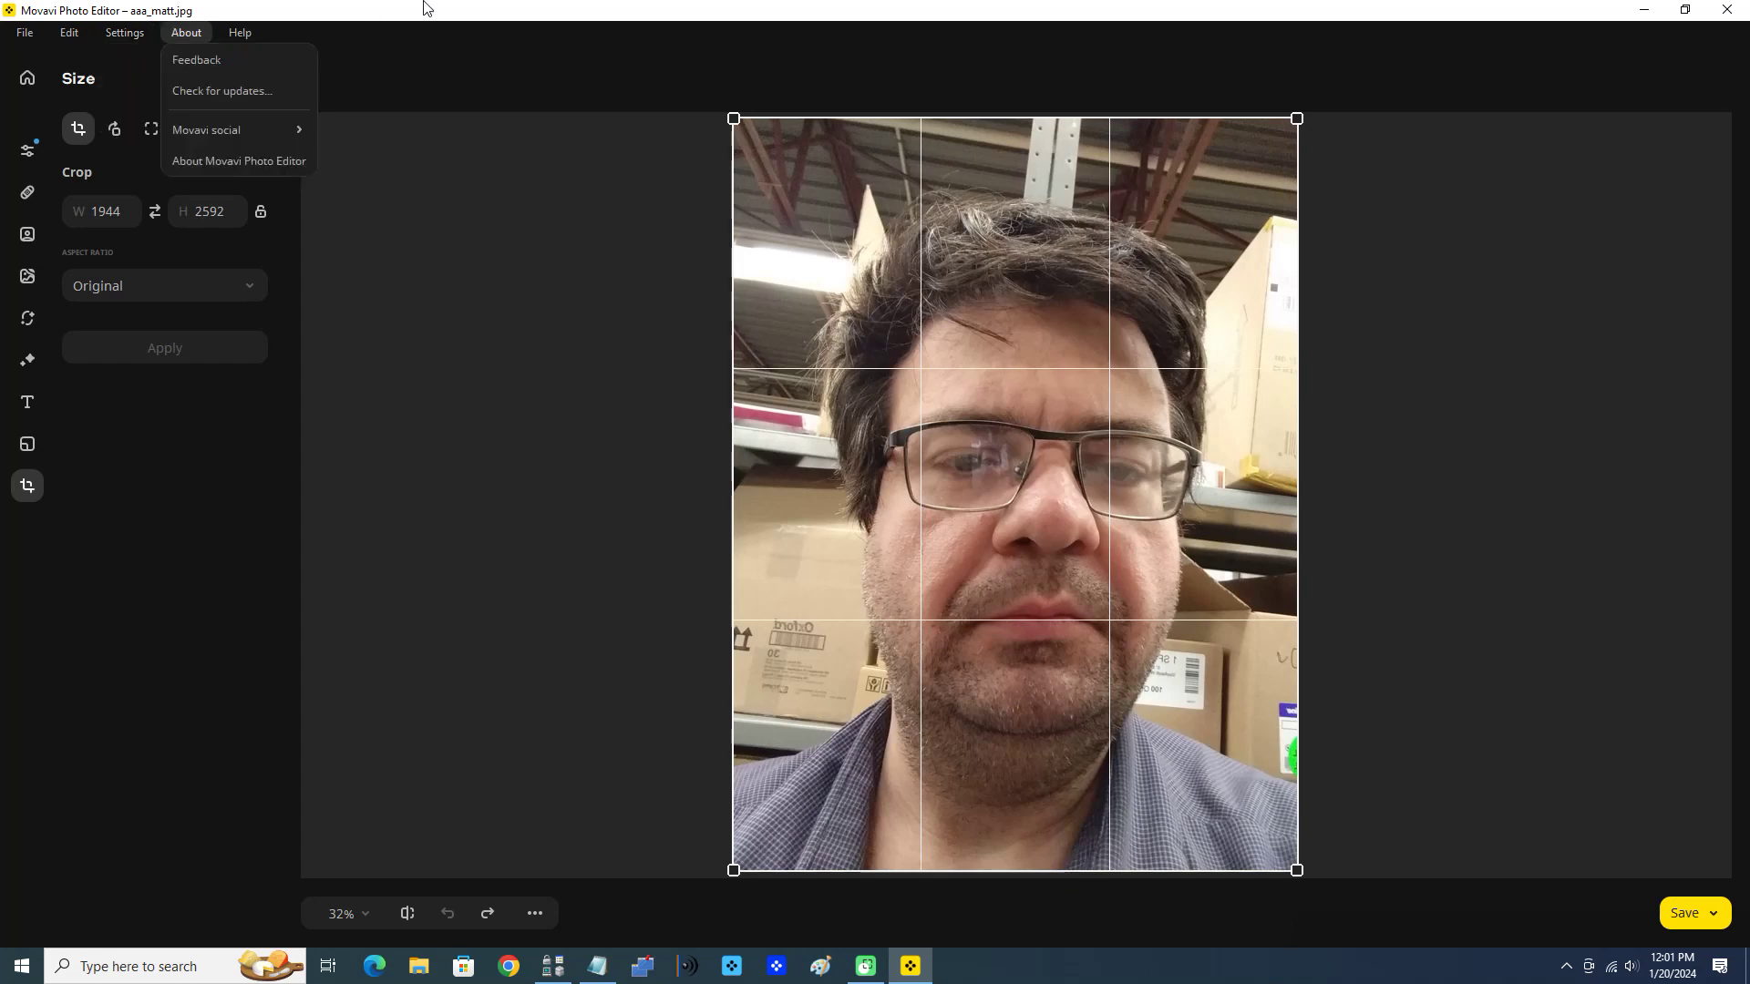
left_click(559, 73)
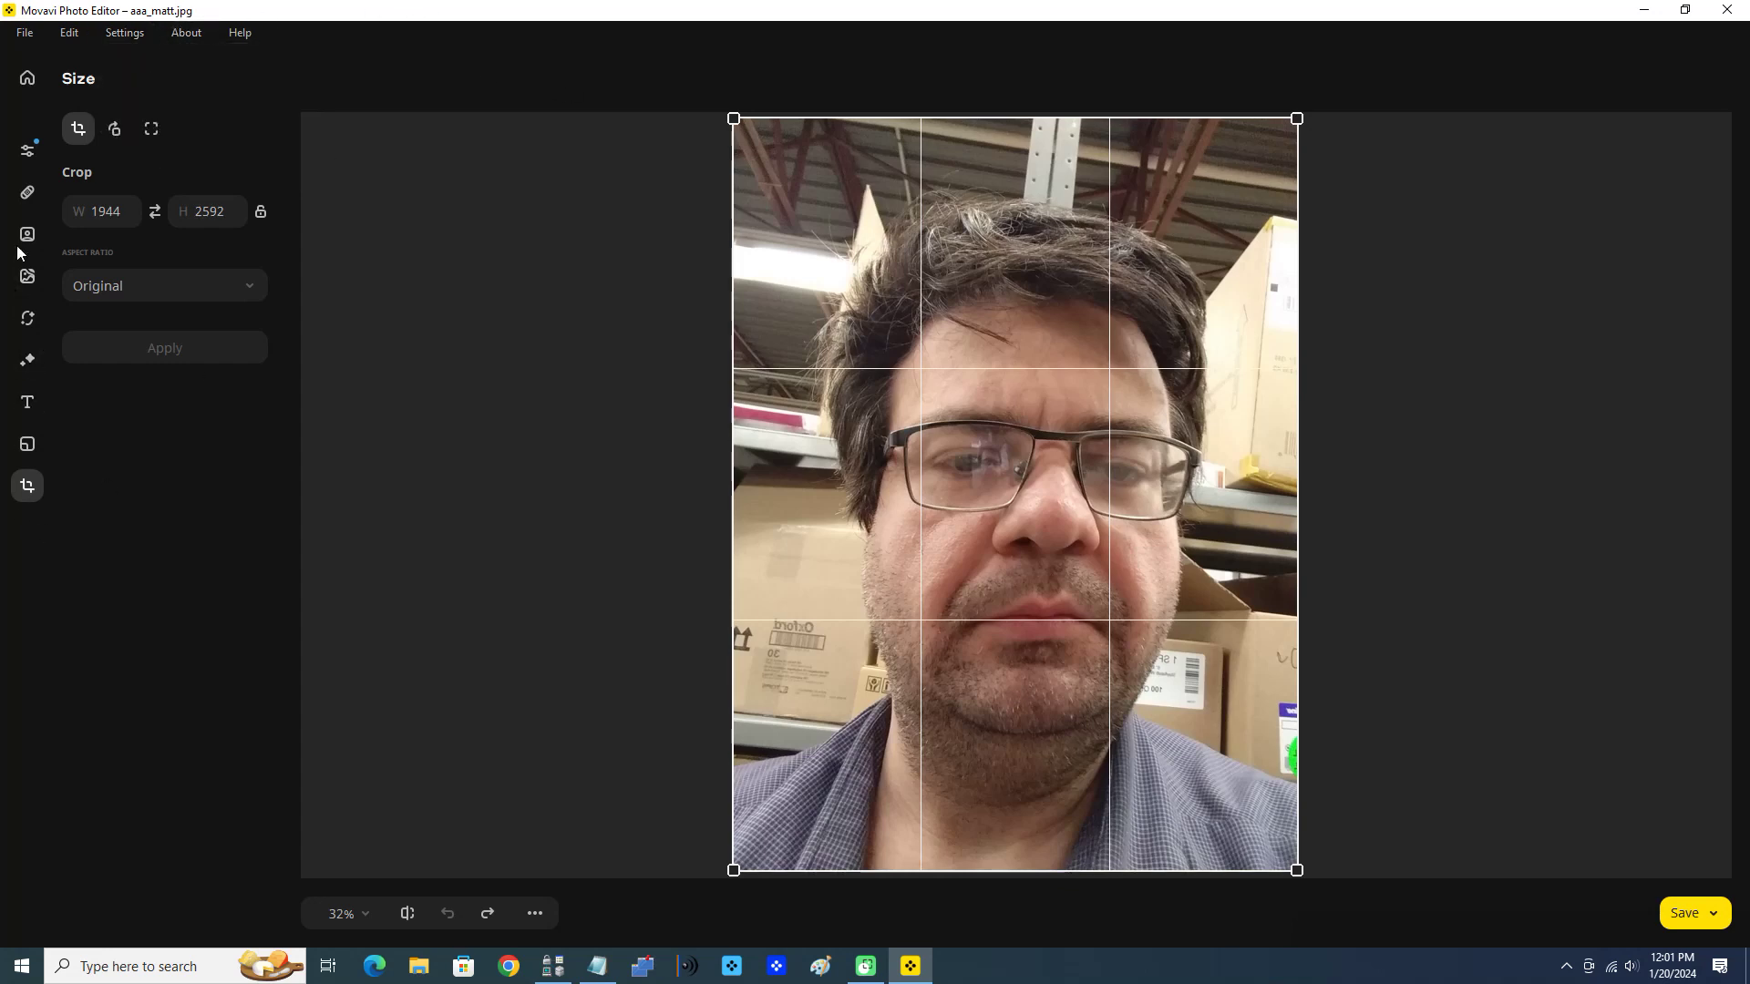
left_click(182, 32)
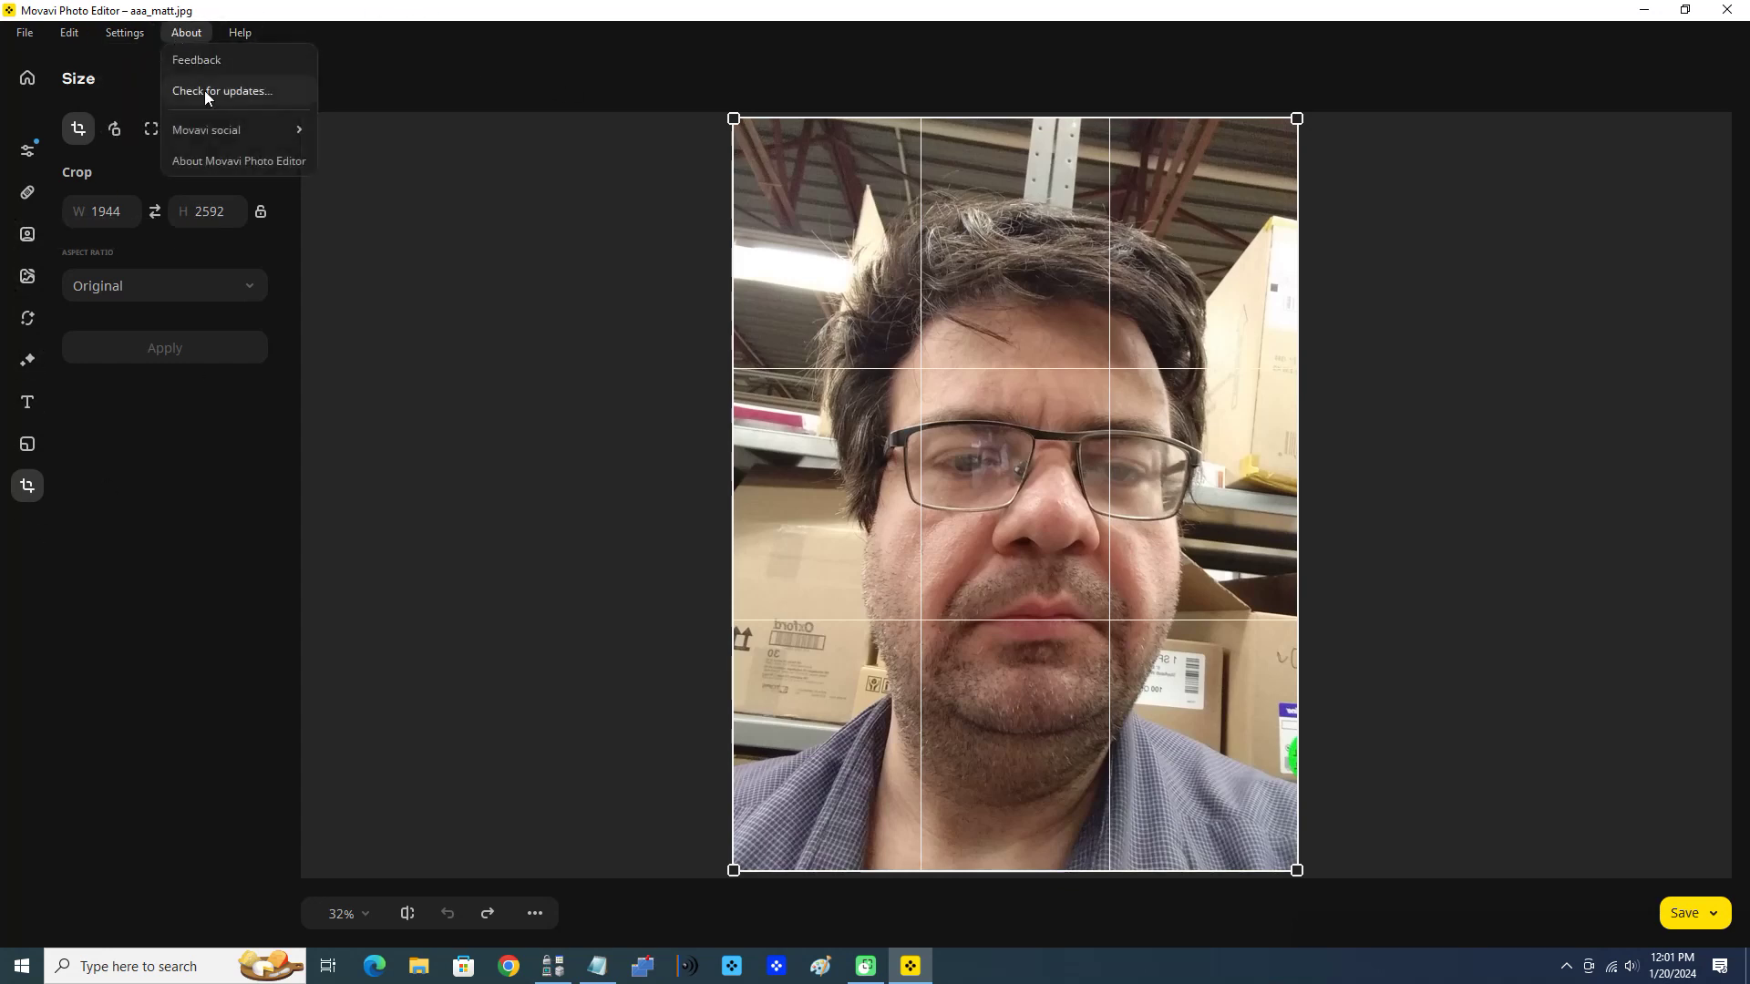
left_click(374, 51)
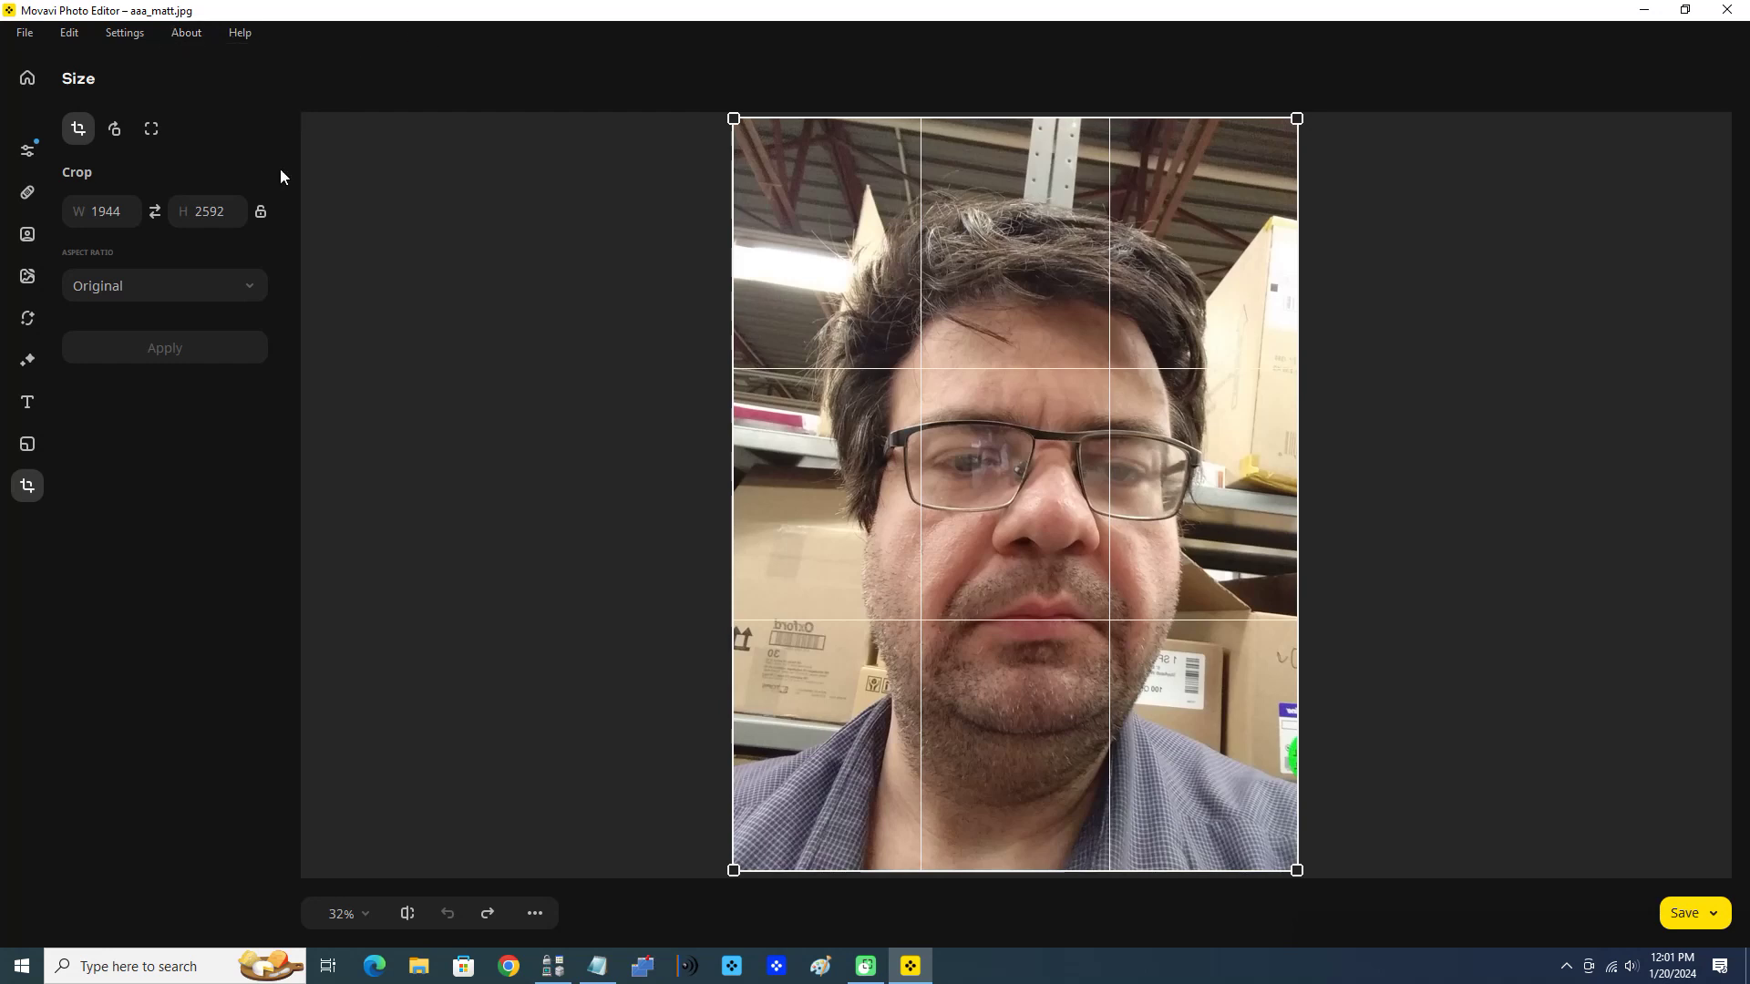
Automatically remove the warehouse background and try the city street with yellow taxis as the backdrop
left_click(31, 244)
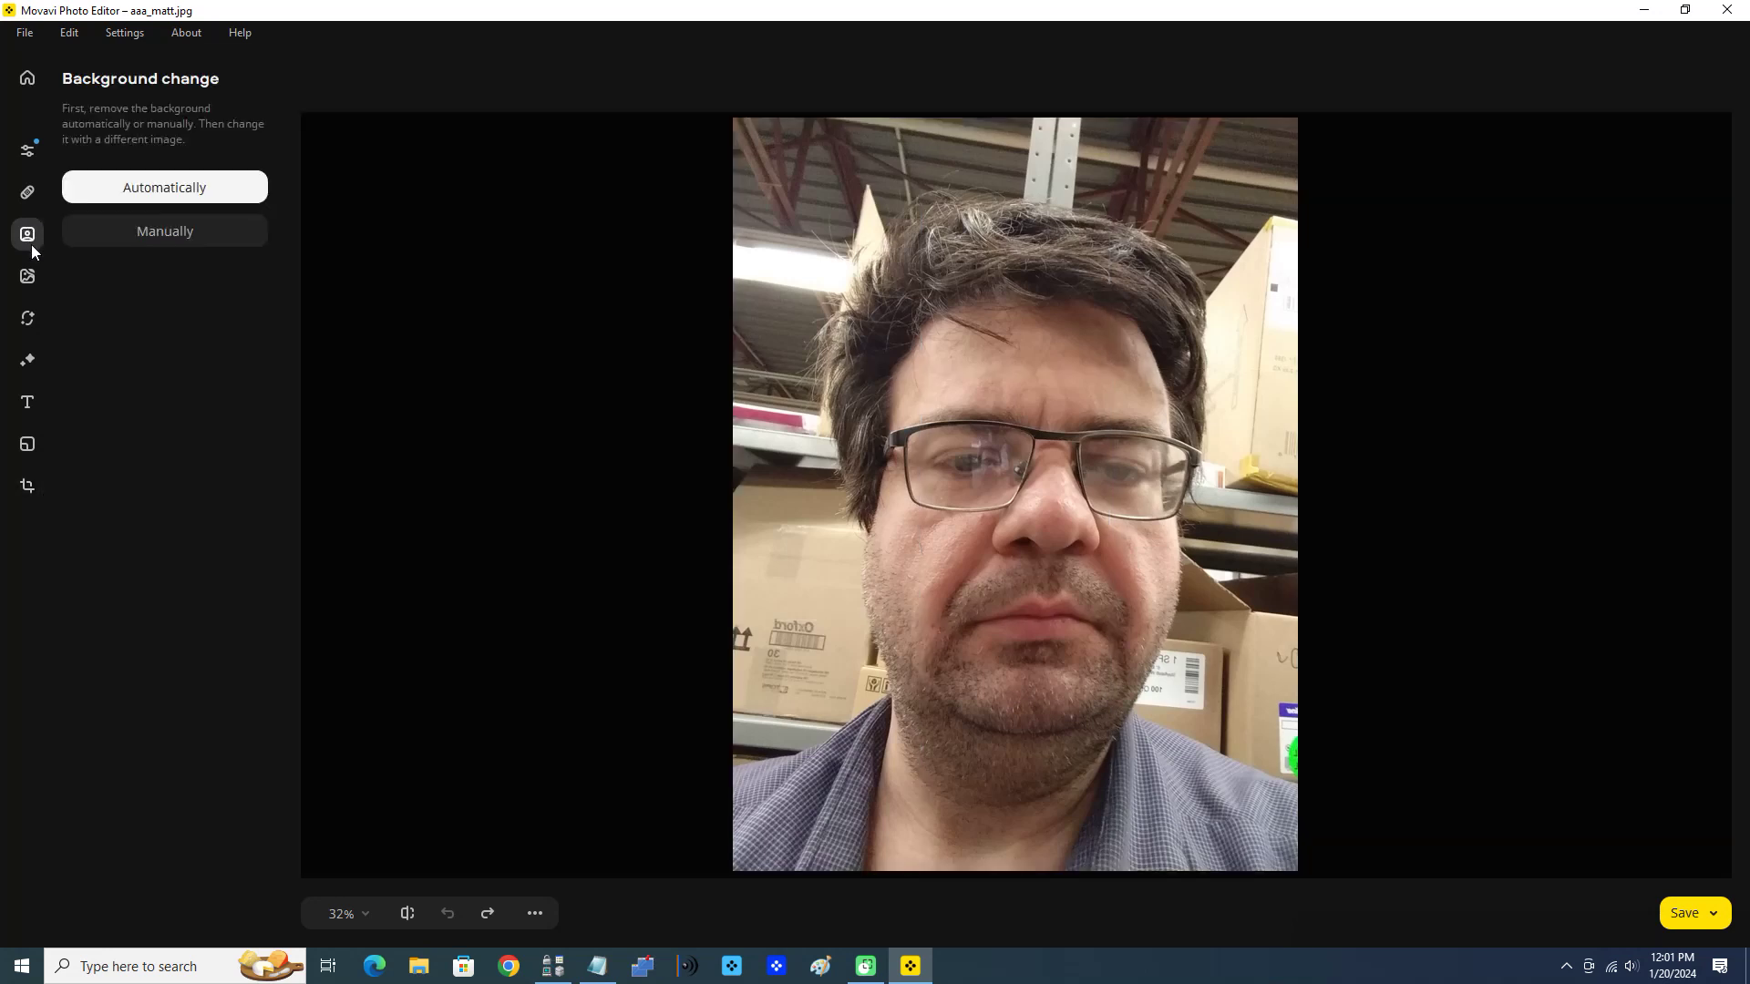
left_click(164, 188)
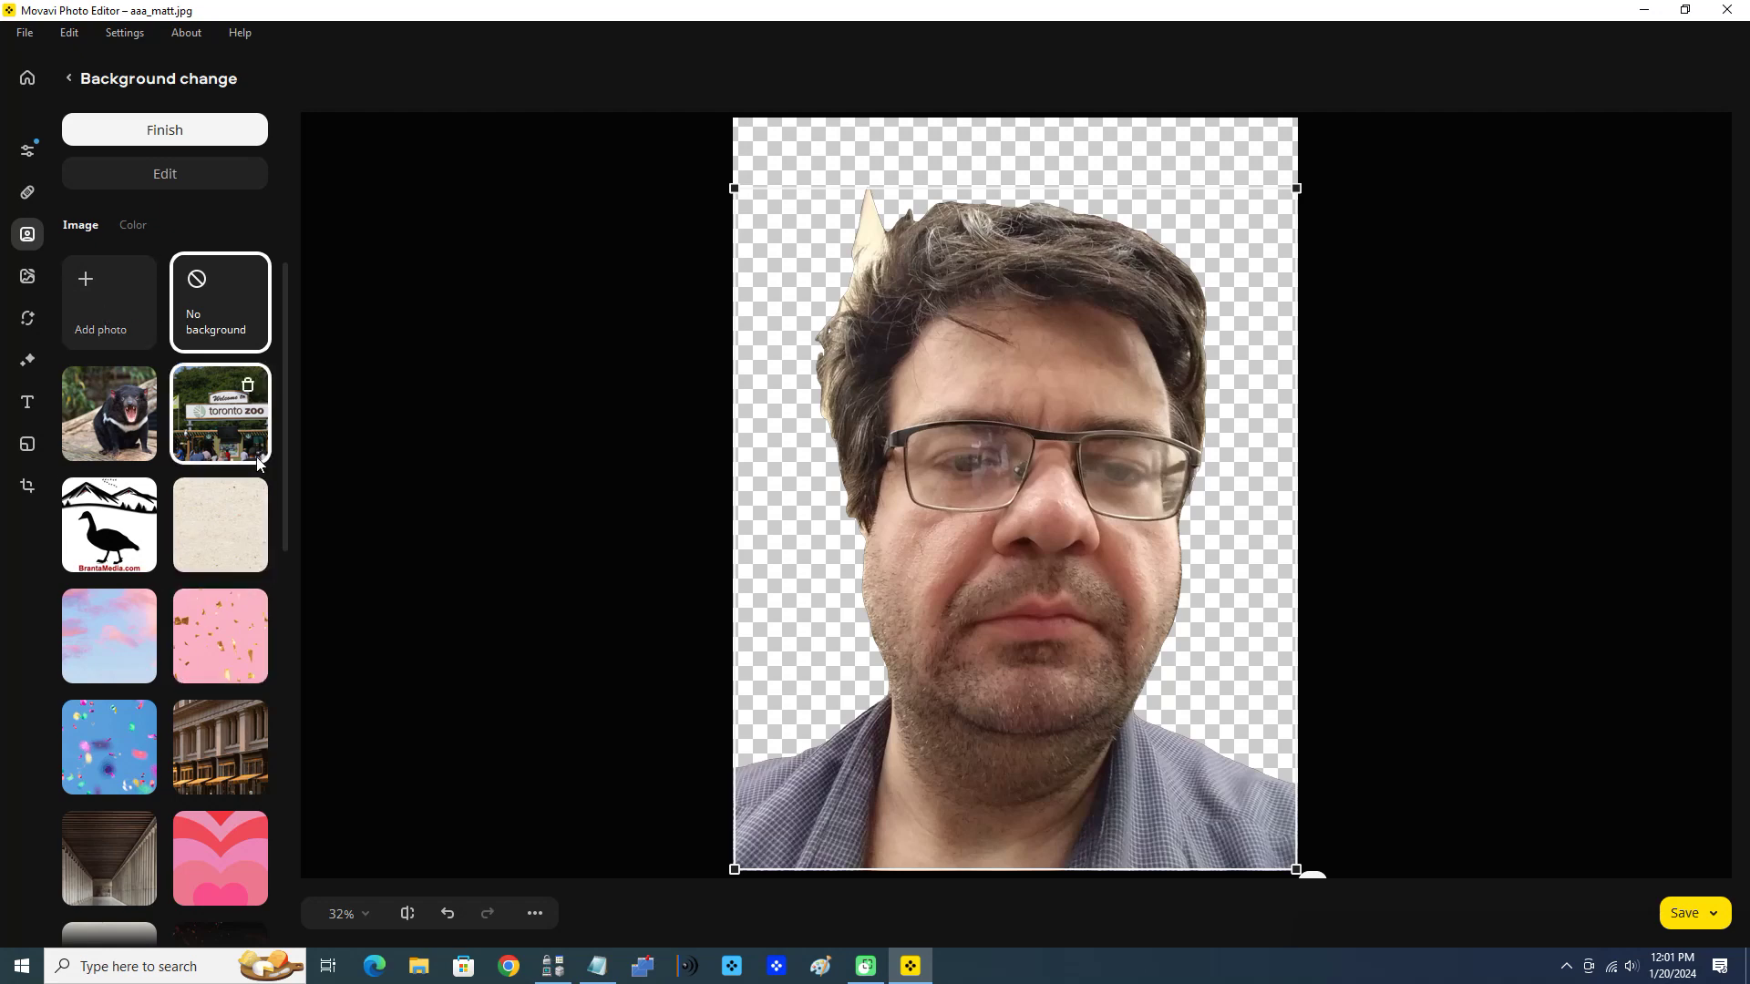
scroll(239, 456, "down", 3)
scroll(237, 501, "down", 5)
scroll(237, 520, "up", 10)
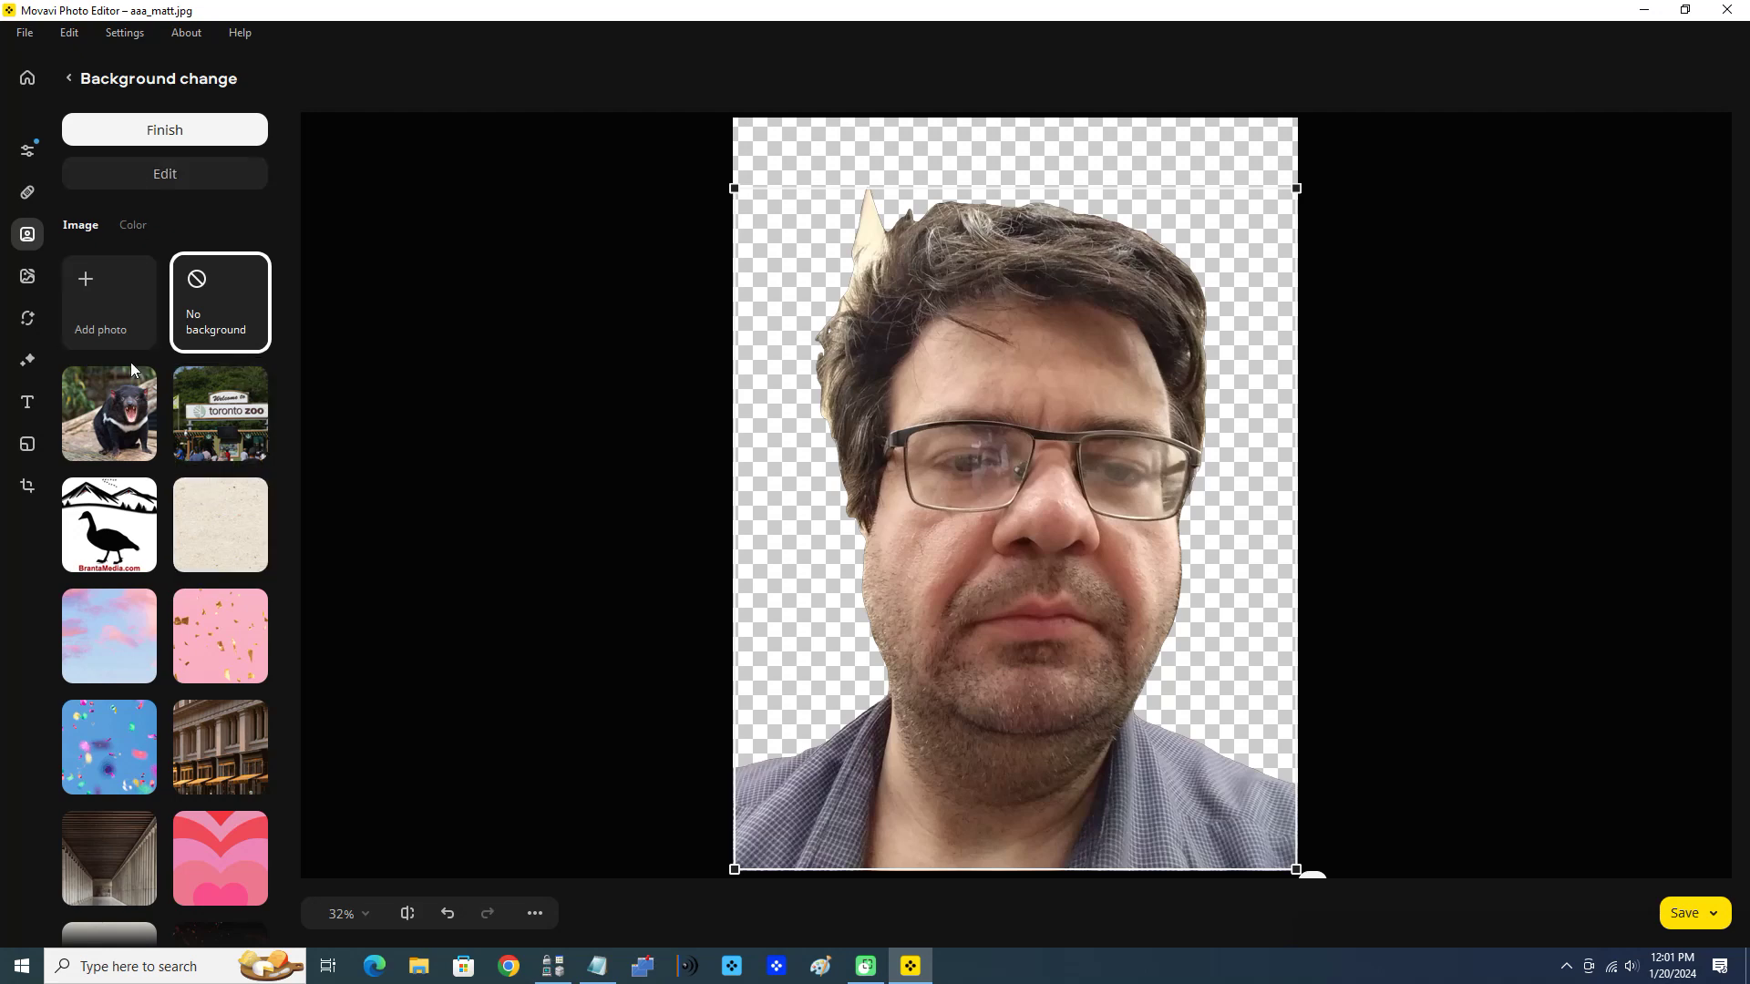
scroll(214, 665, "down", 3)
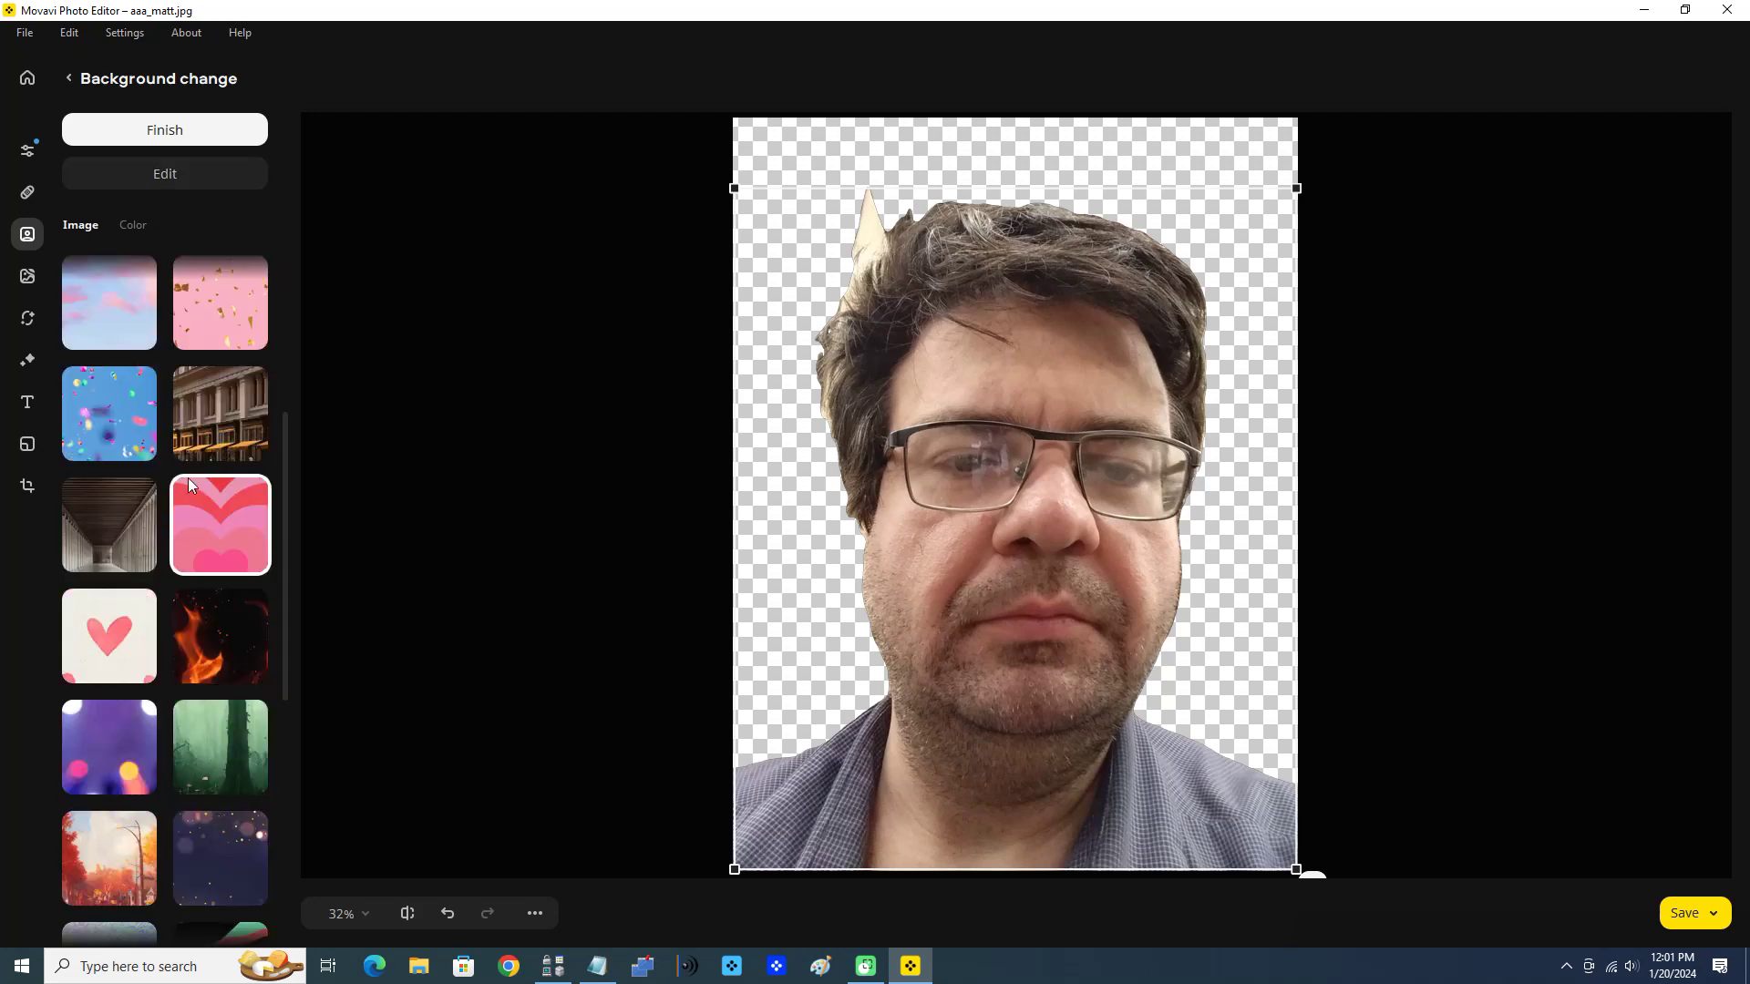
left_click(199, 410)
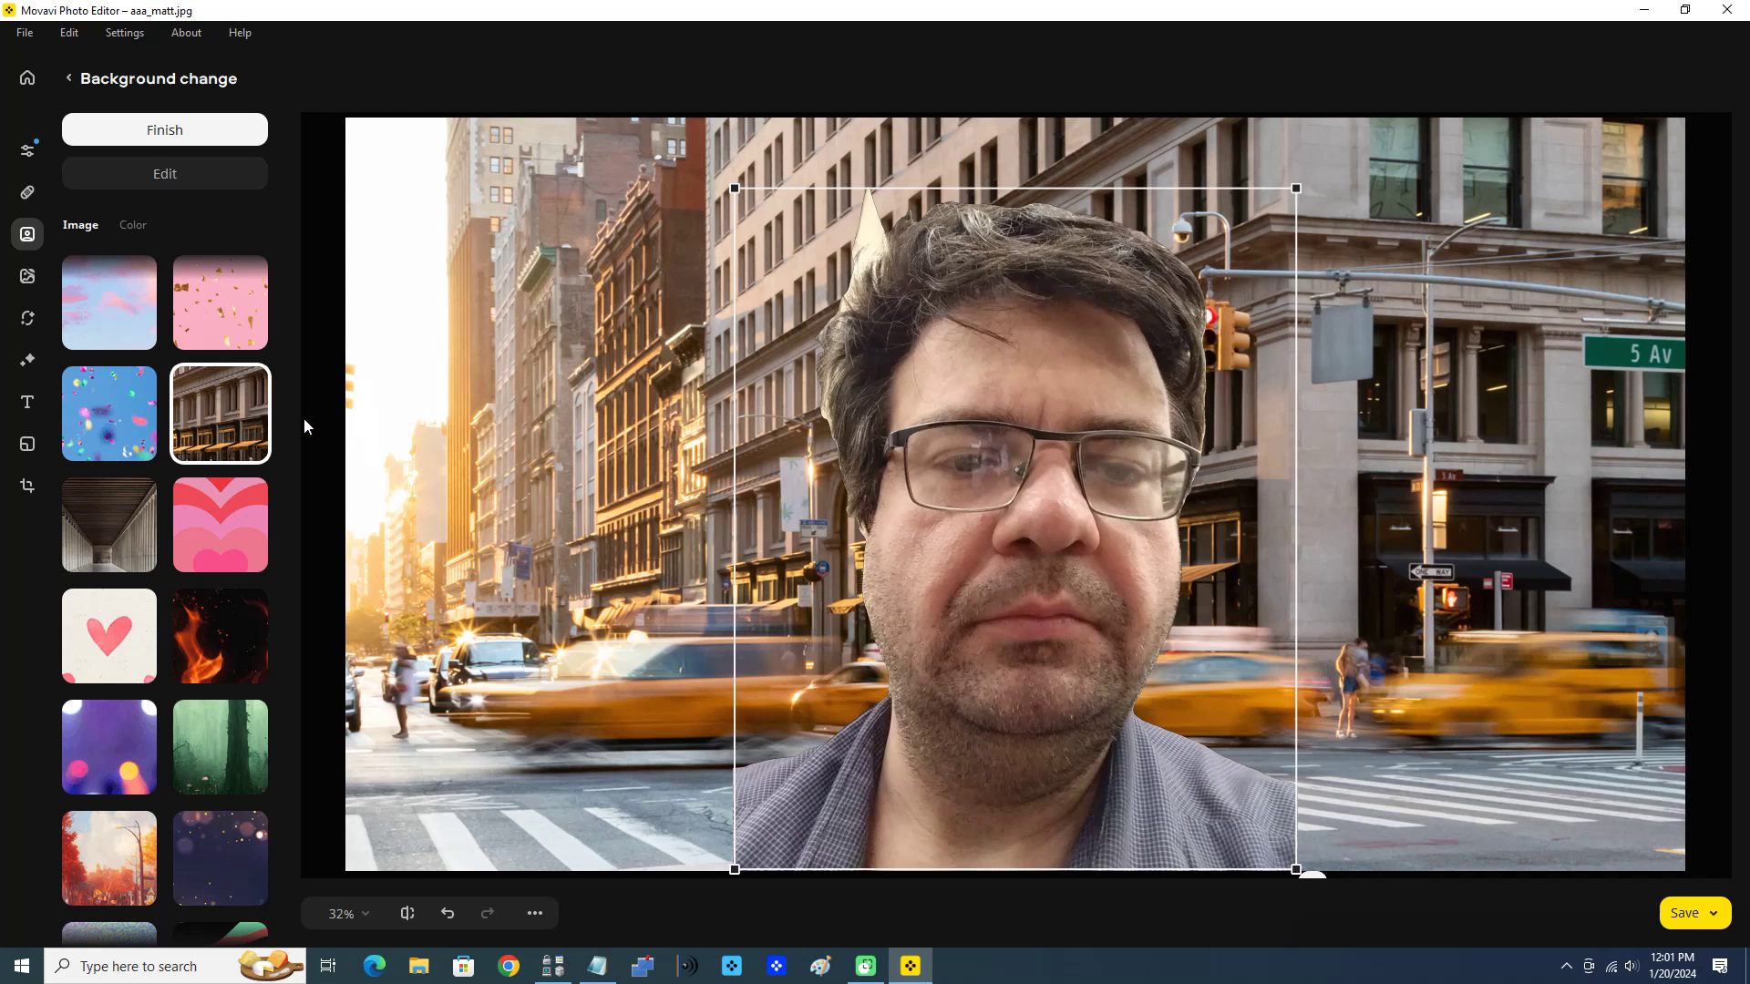
scroll(173, 693, "down", 5)
scroll(179, 604, "up", 8)
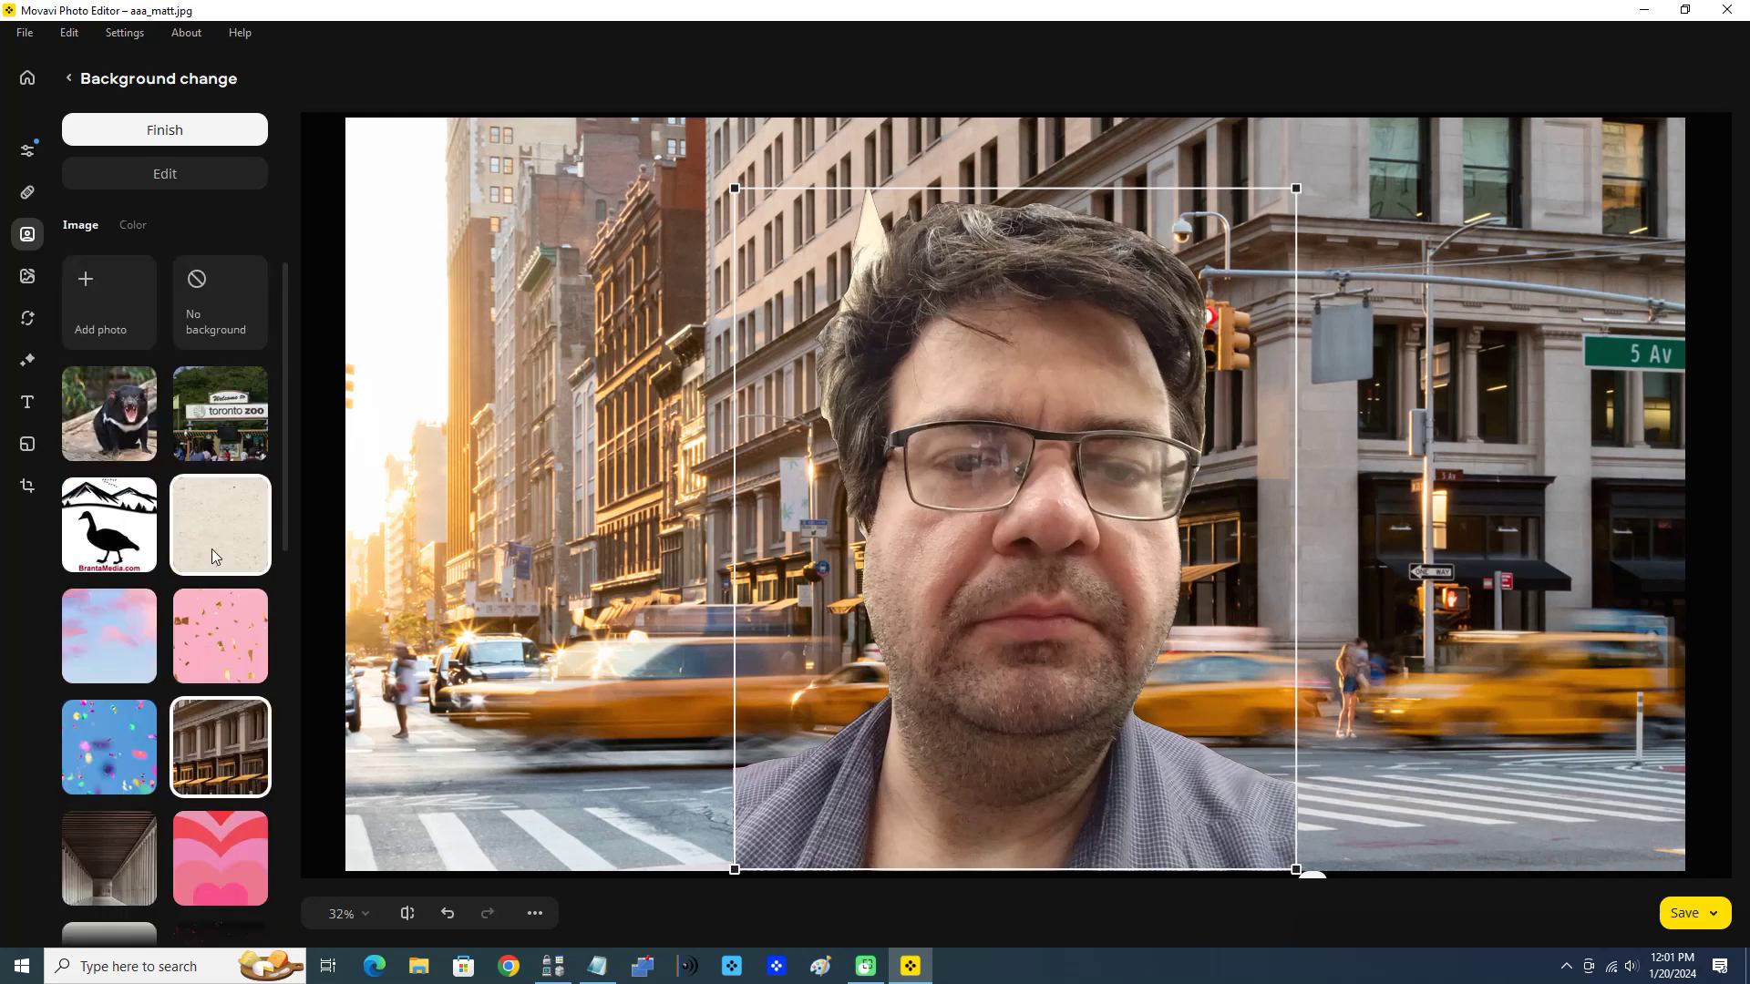
Try teal, salmon and light pink solid backgrounds, then settle on cyan
left_click(135, 231)
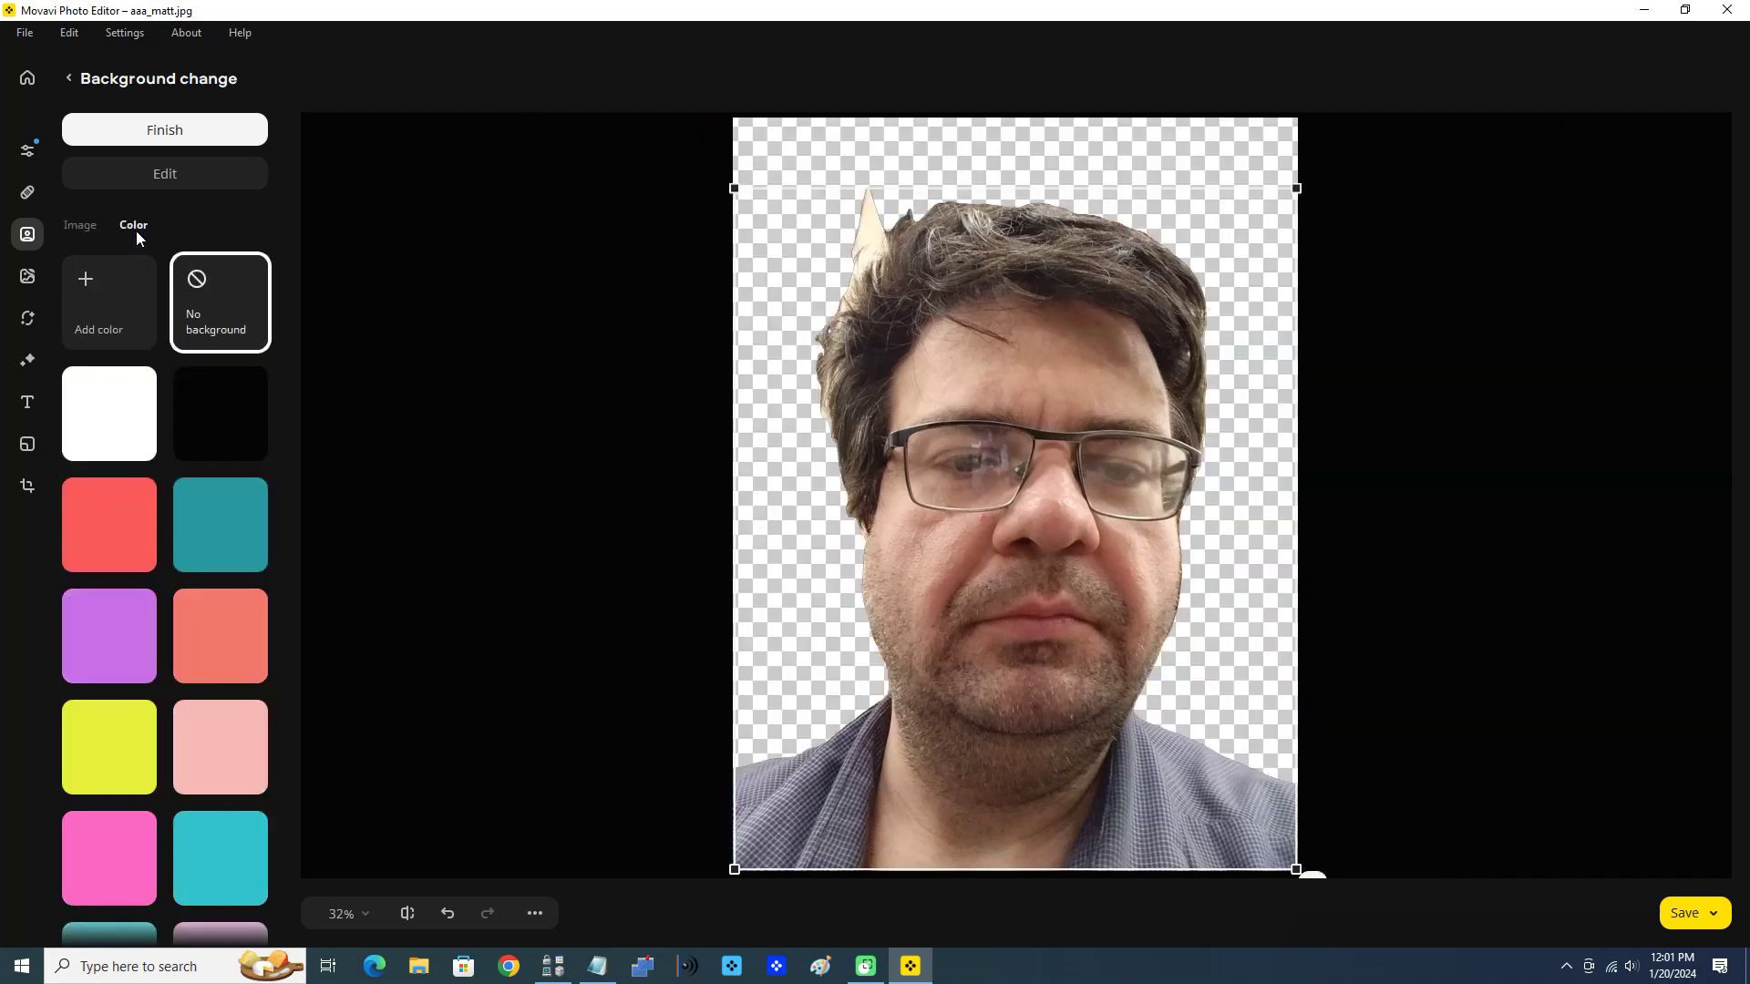
left_click(233, 573)
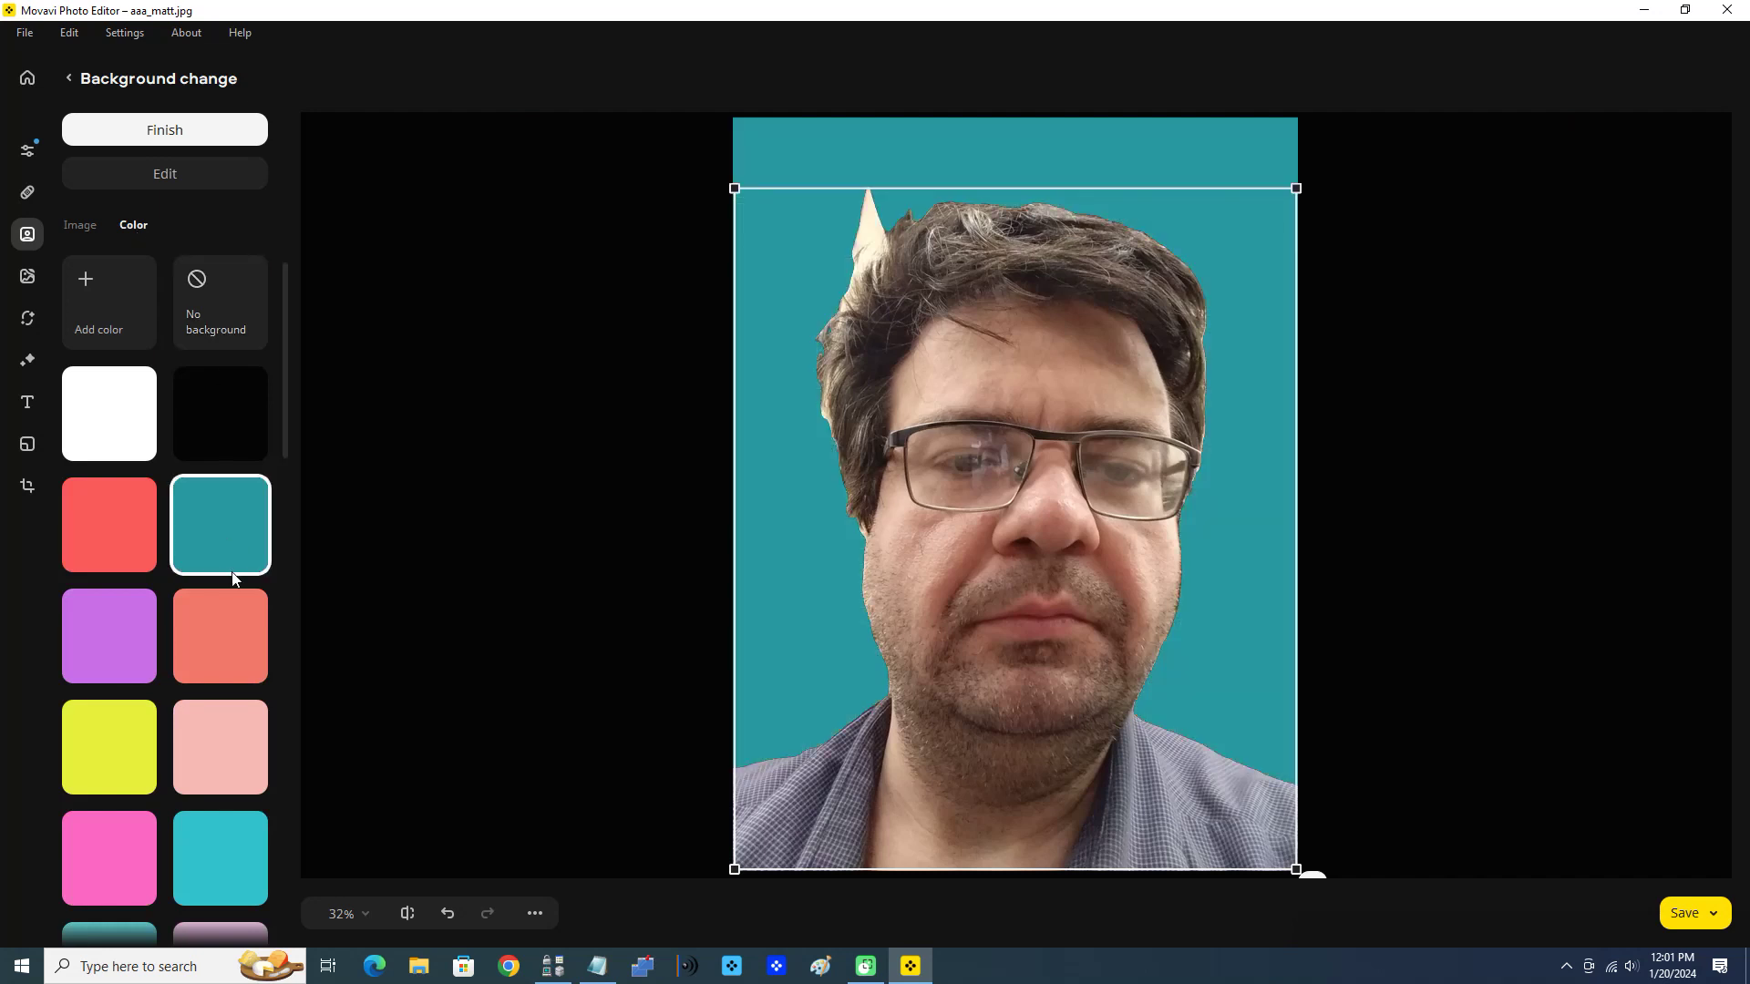
left_click(230, 649)
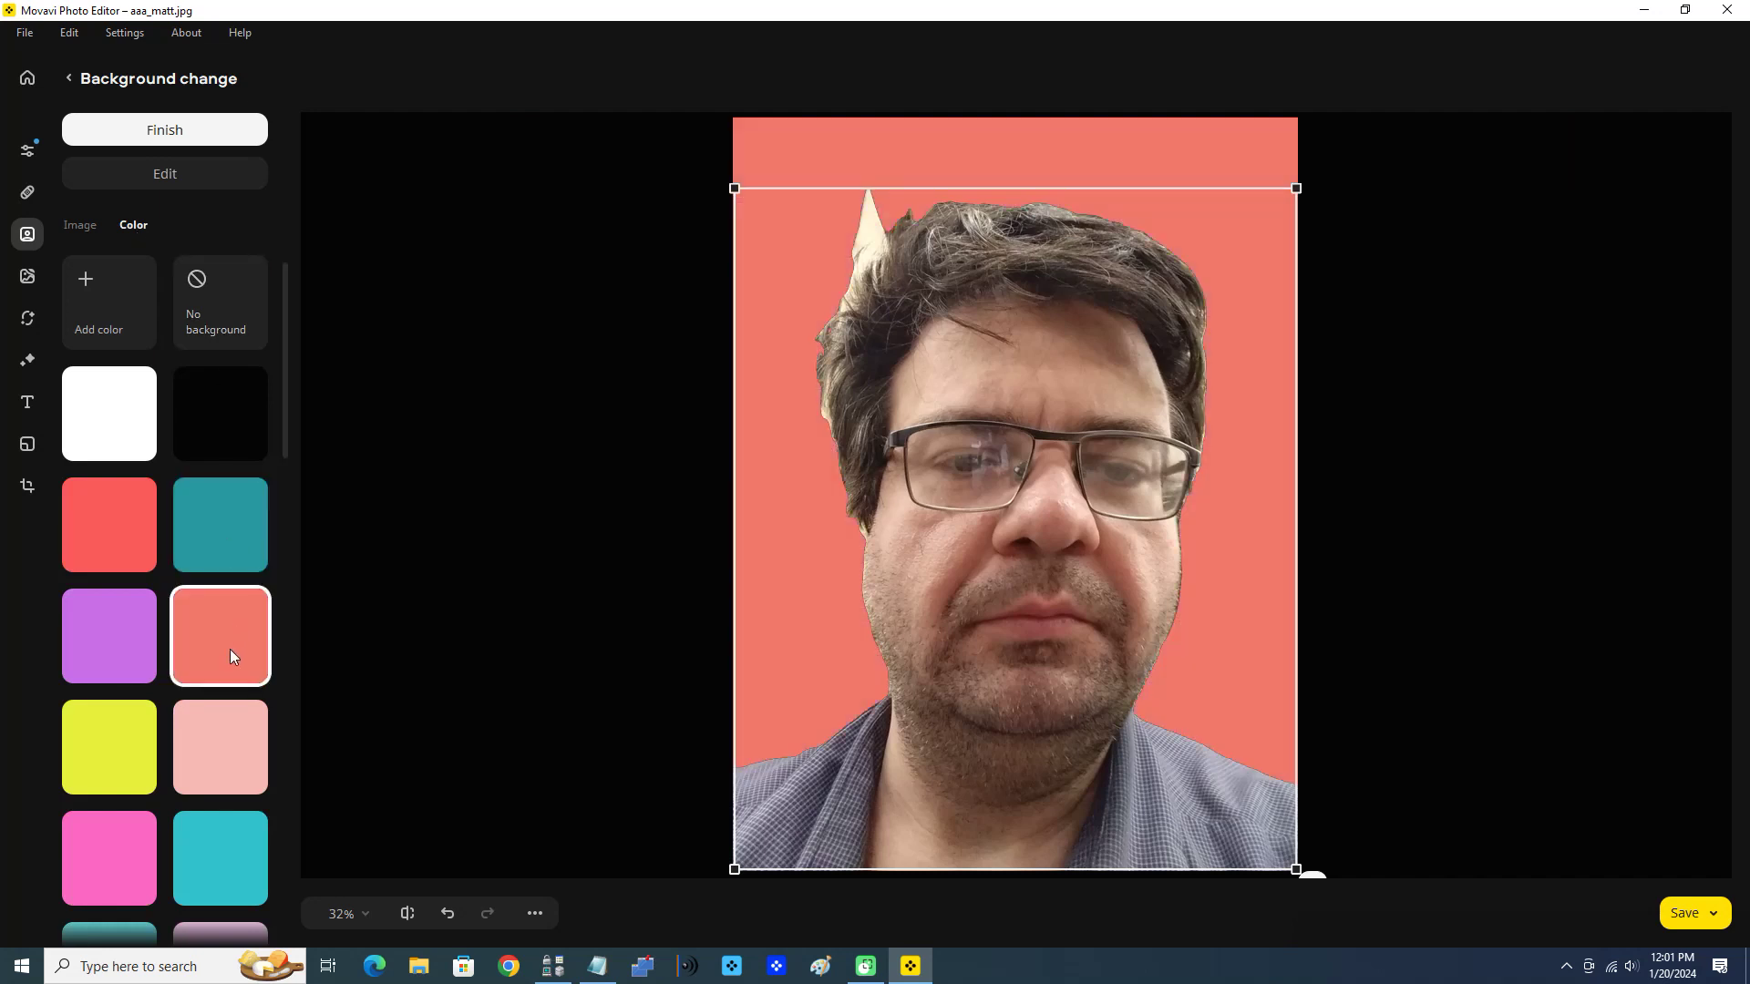
left_click(217, 721)
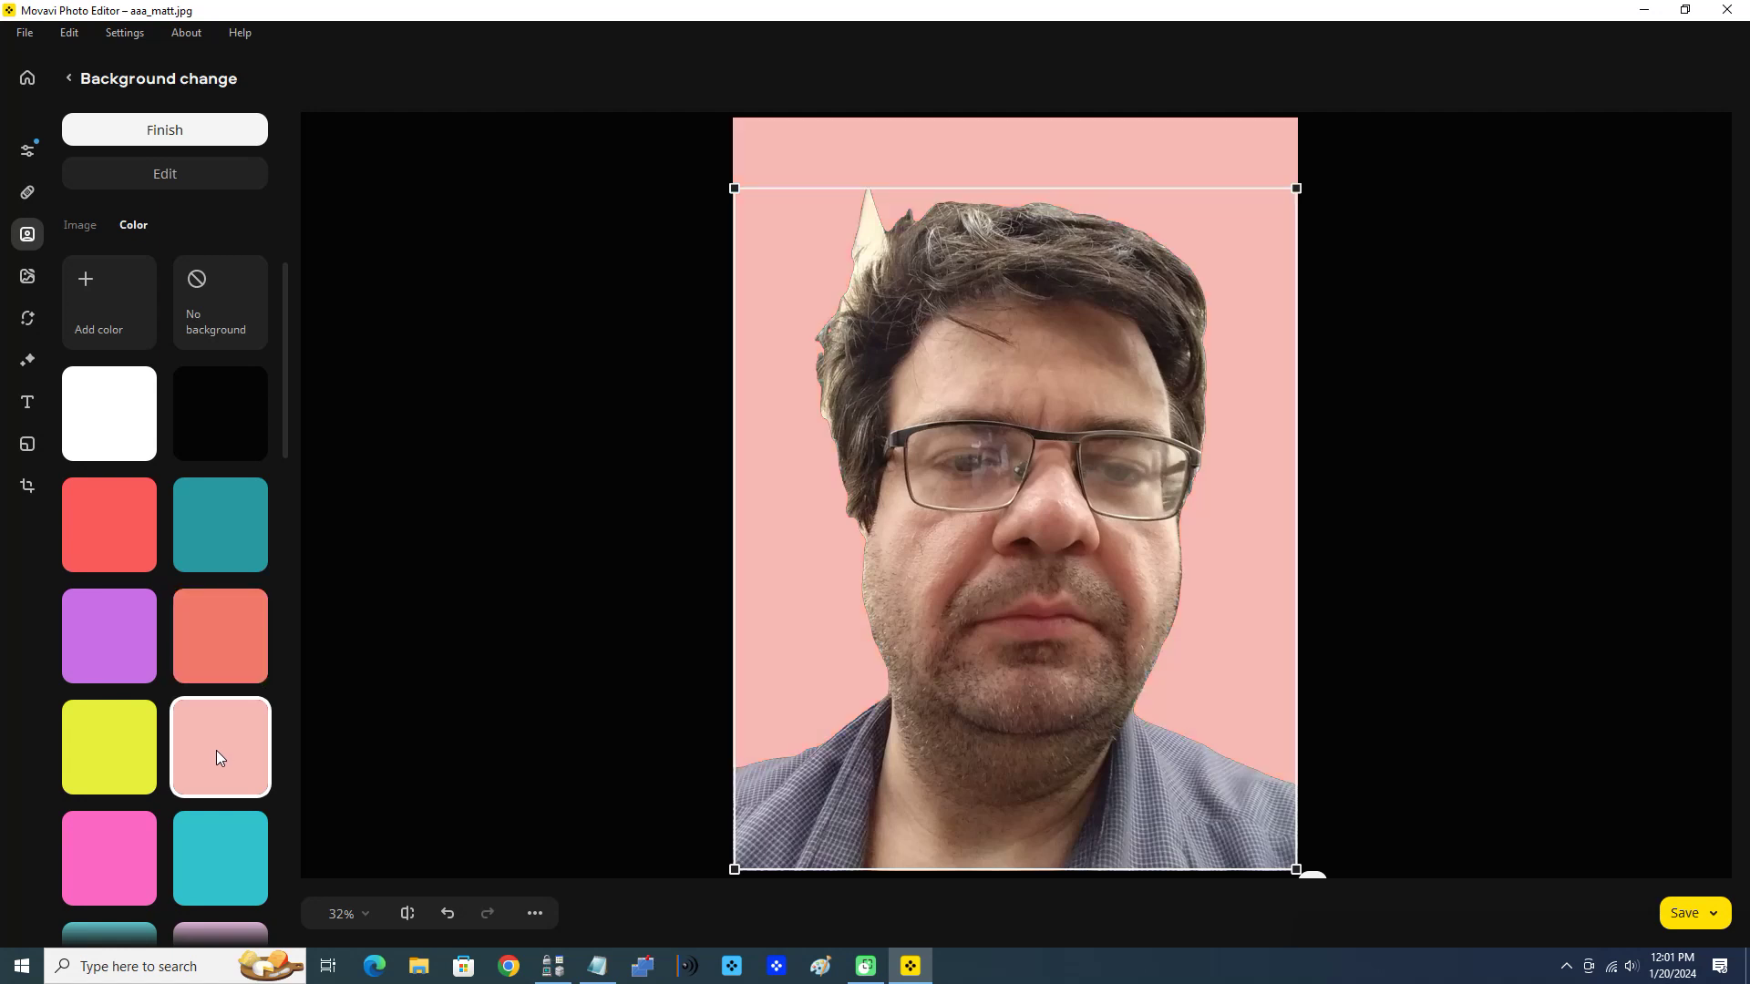
left_click(213, 819)
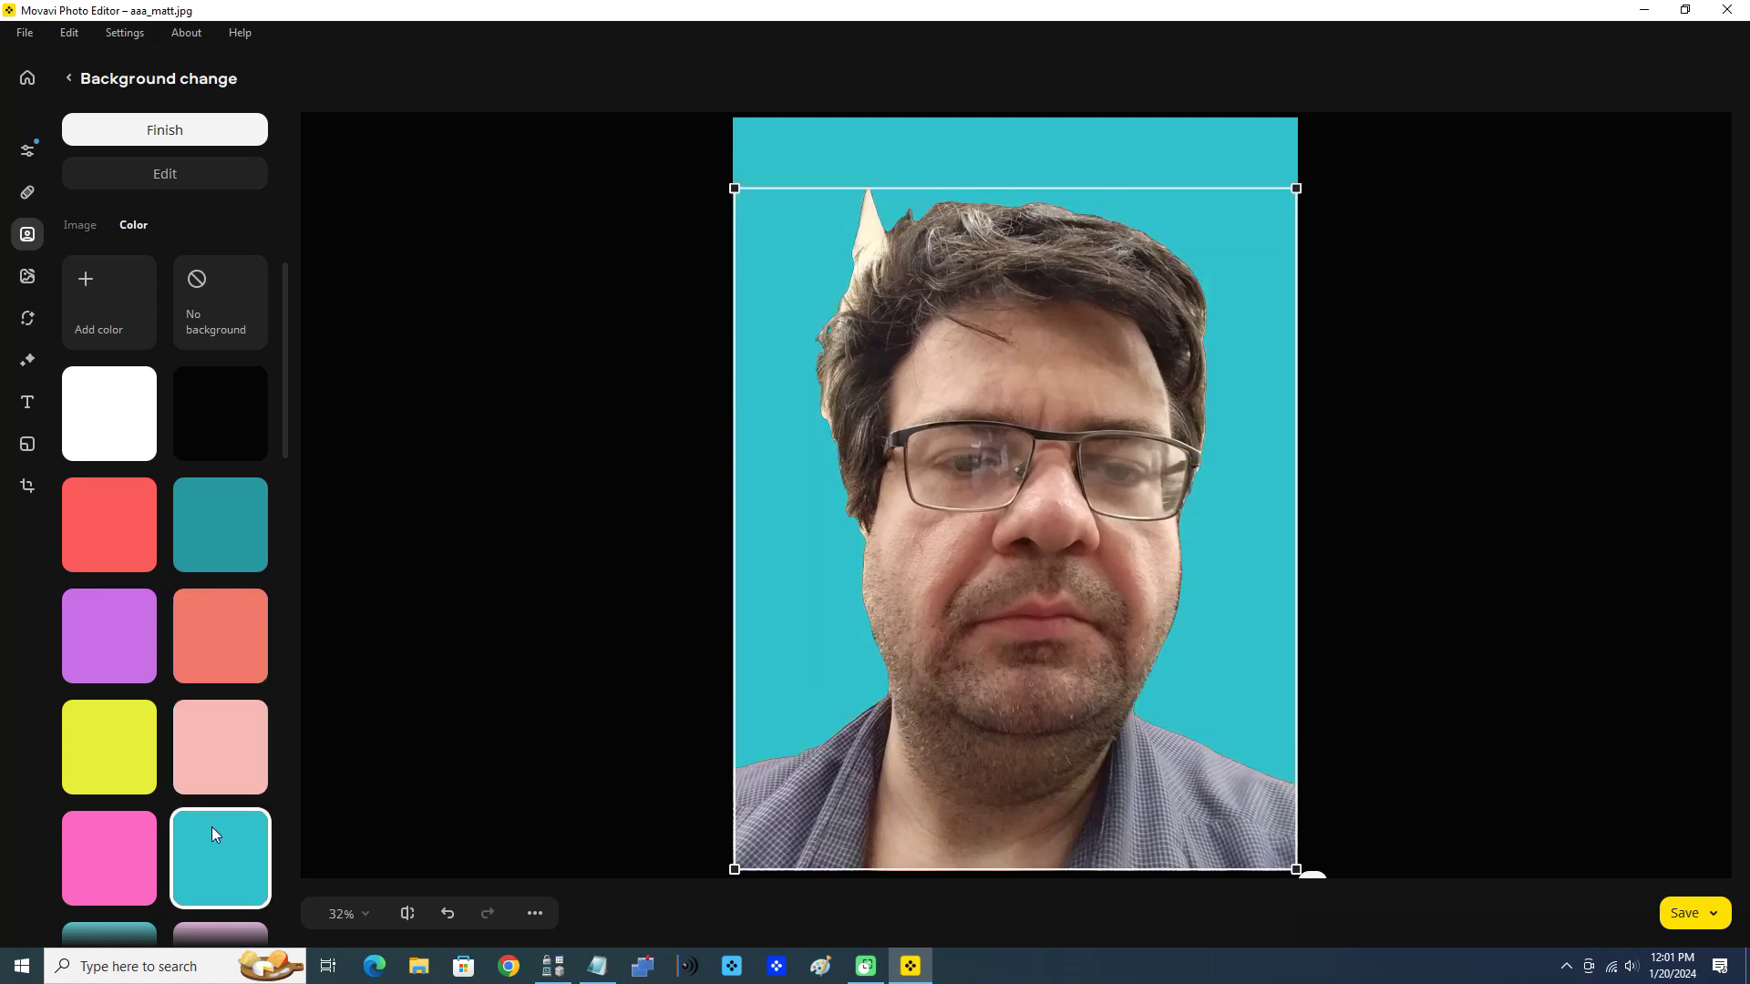
scroll(216, 828, "down", 5)
scroll(228, 524, "up", 8)
Erase the light wedge beside the hair with the cutout Erase brush, then glance at Help options
left_click(176, 171)
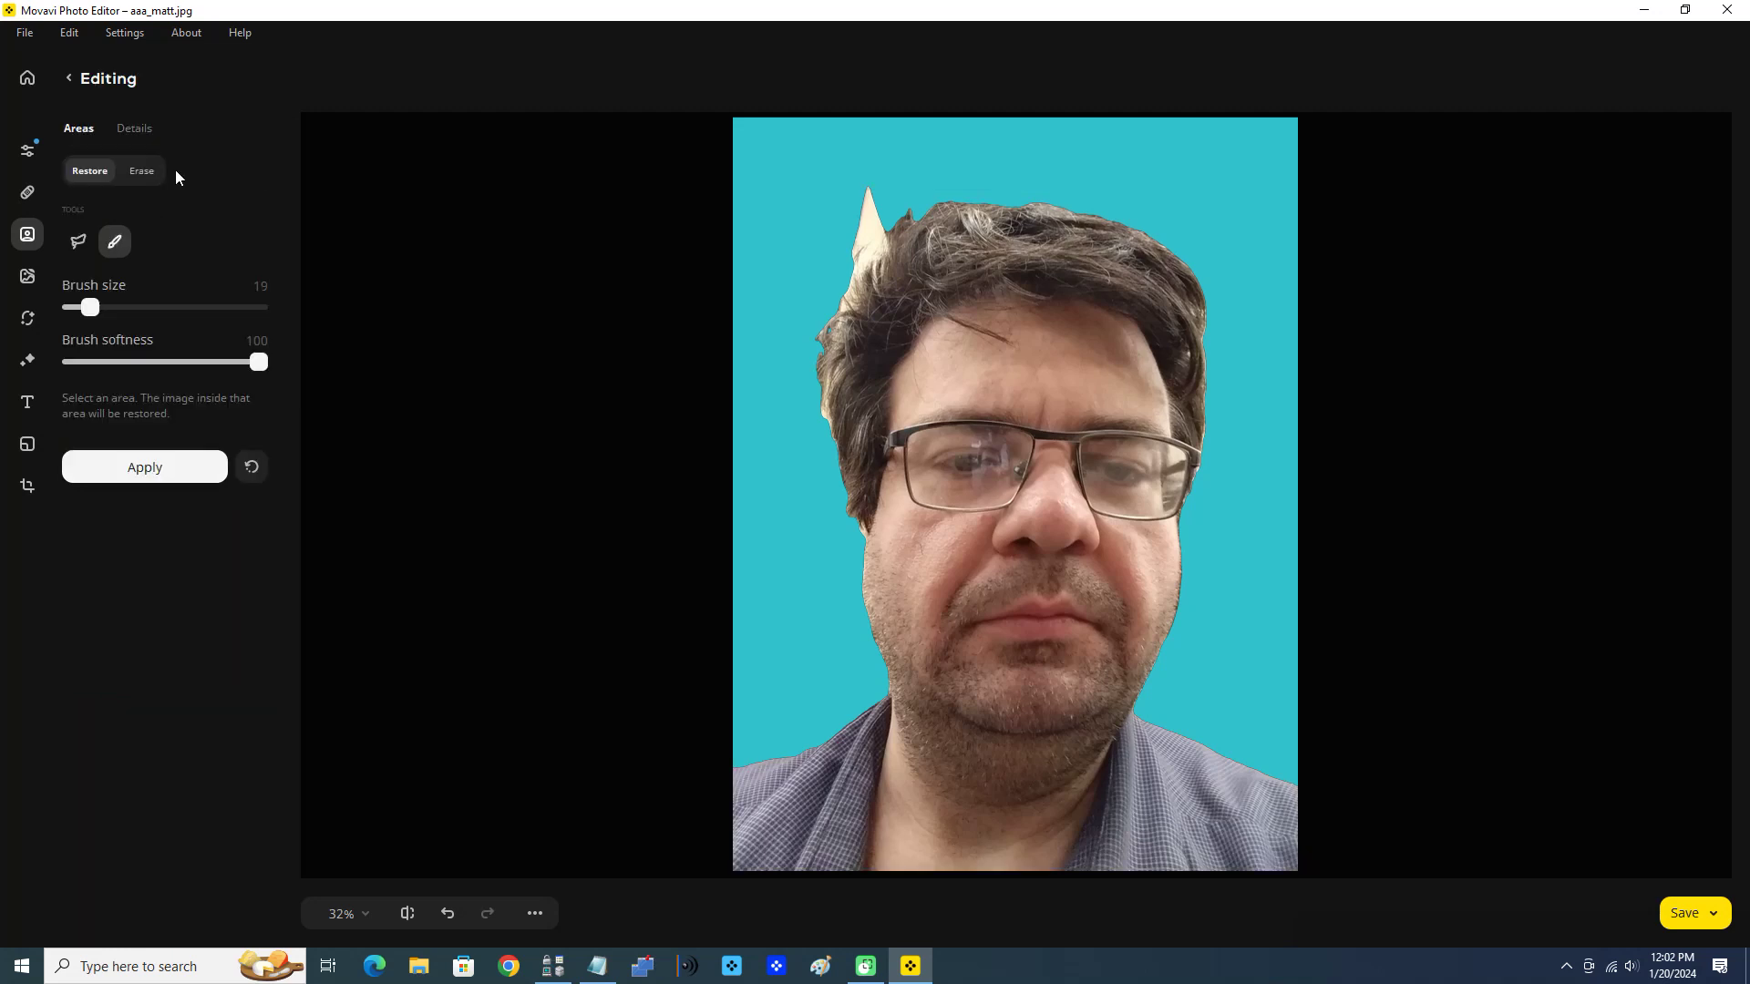
left_click(141, 171)
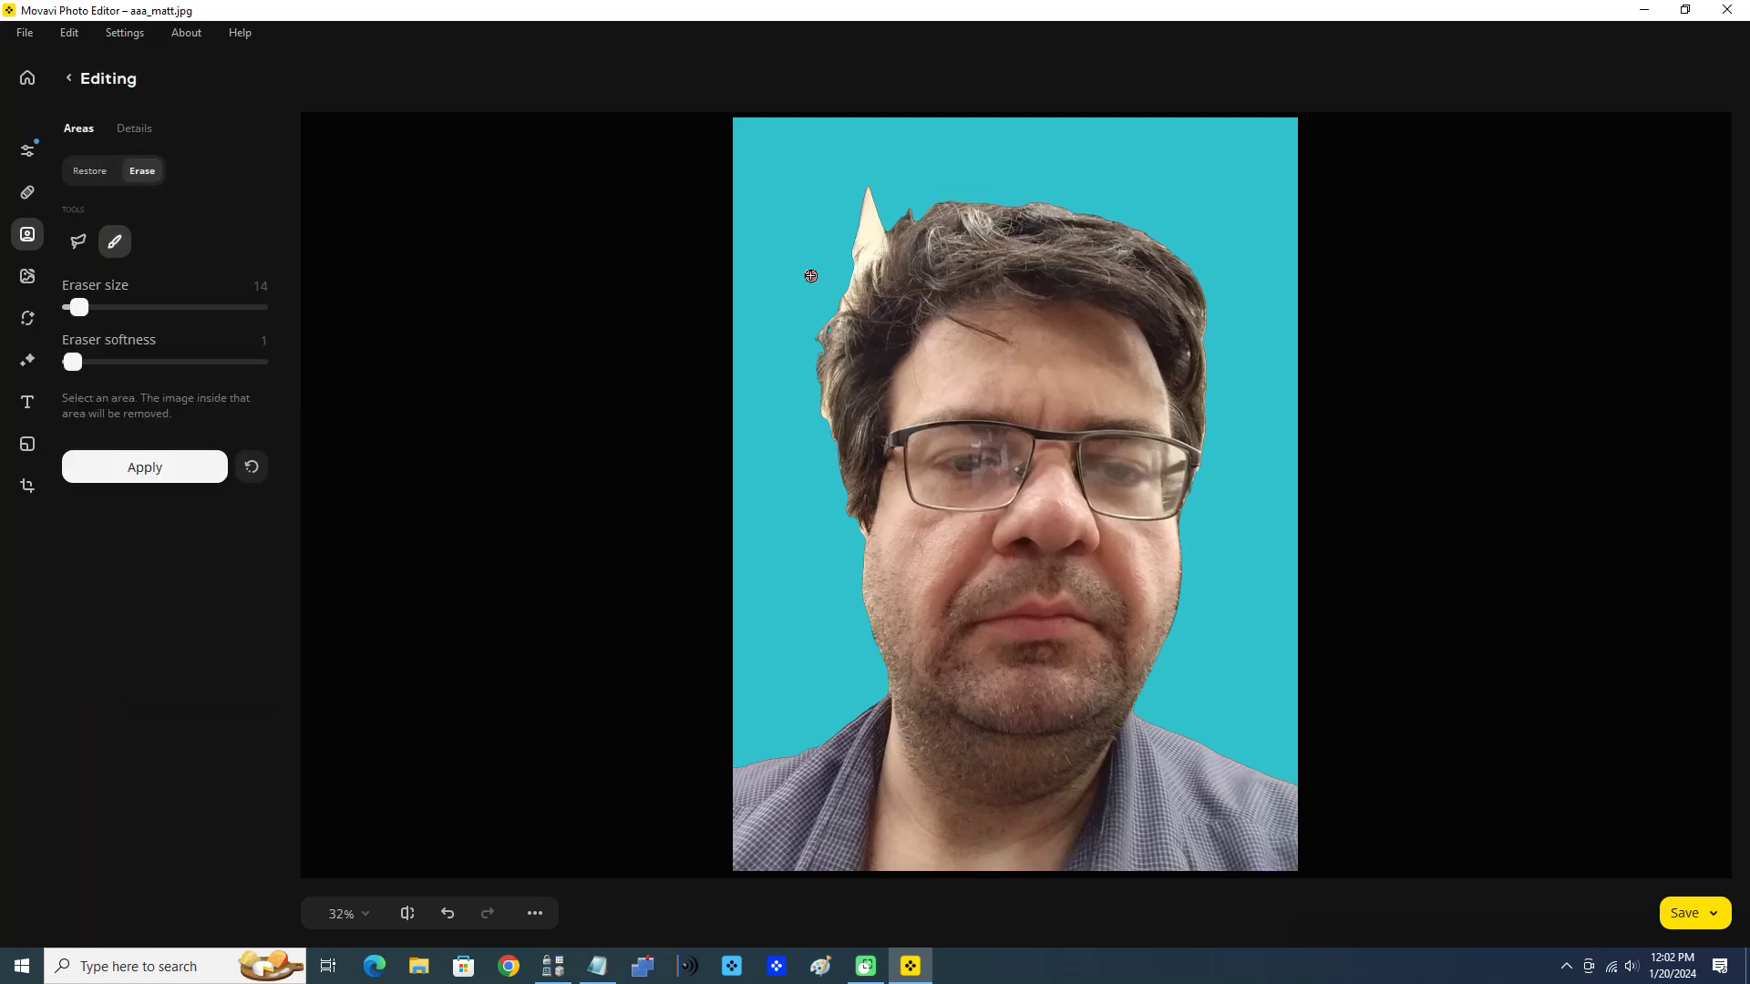
mouse_move(860, 216)
left_mouse_down()
mouse_move(875, 221)
mouse_move(859, 214)
mouse_move(873, 202)
mouse_move(875, 223)
mouse_move(877, 187)
left_mouse_up()
left_click(235, 32)
left_click(415, 36)
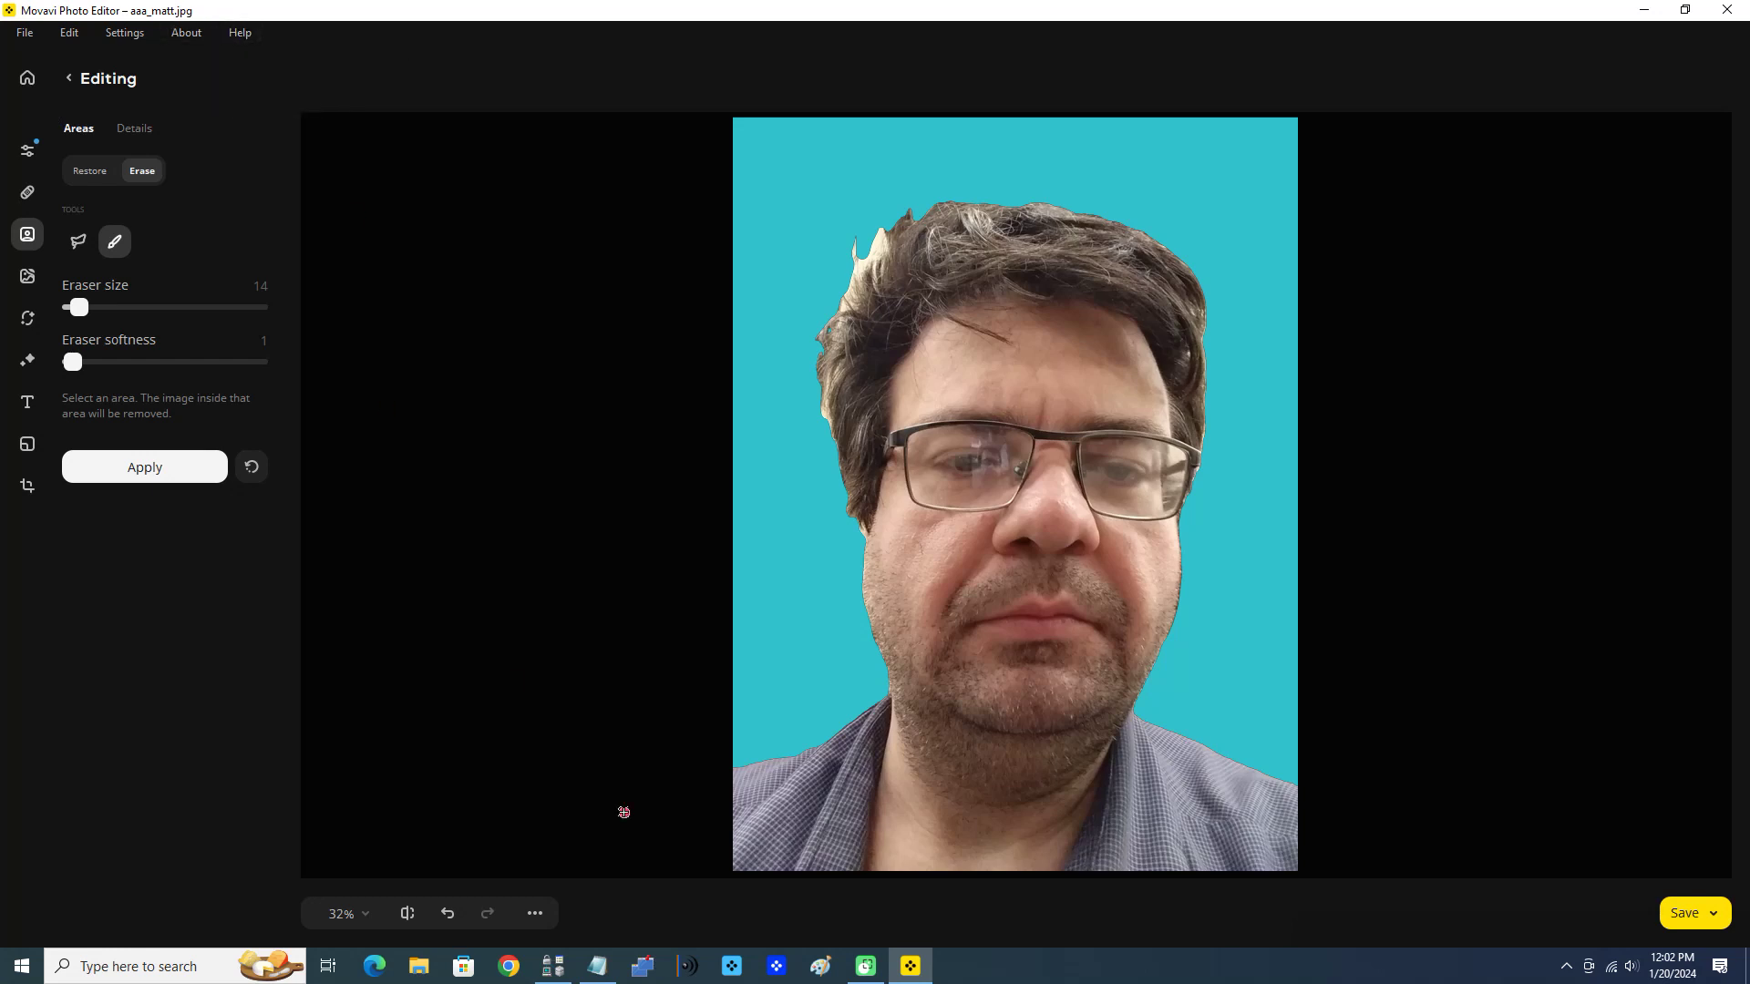